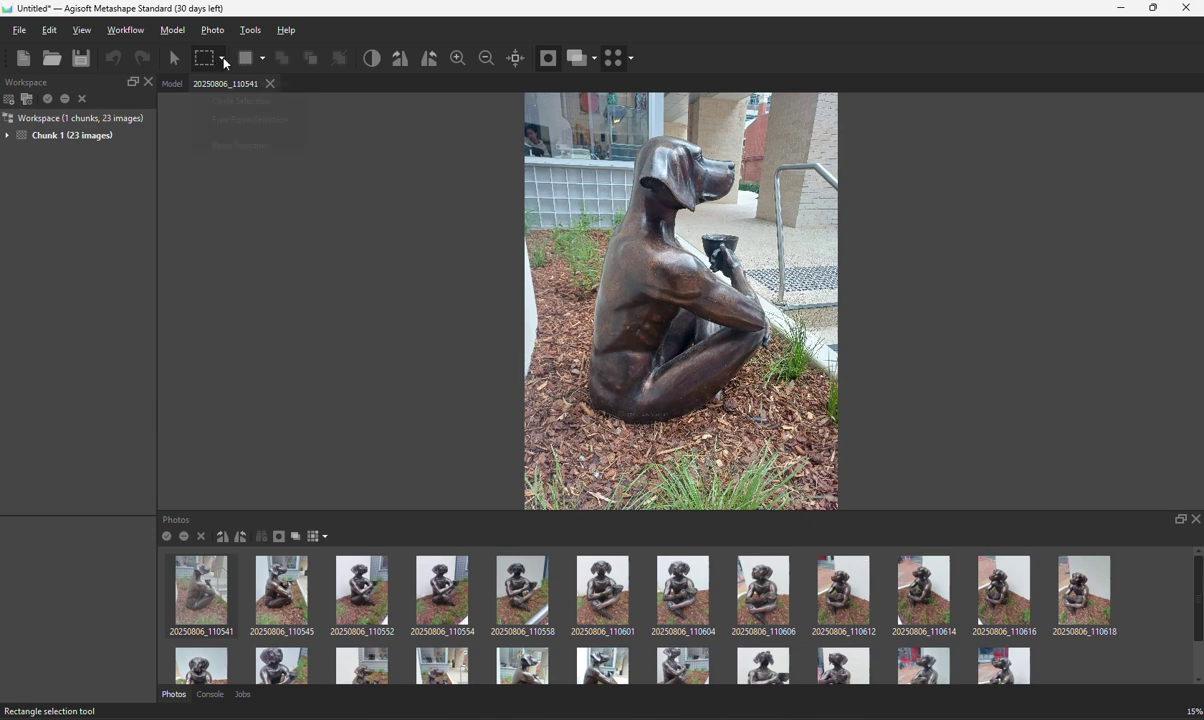
- Outline the ground beneath the statue down to the photo's bottom edge with Intelligent Scissors and add the selection to the mask
left_click(262, 58)
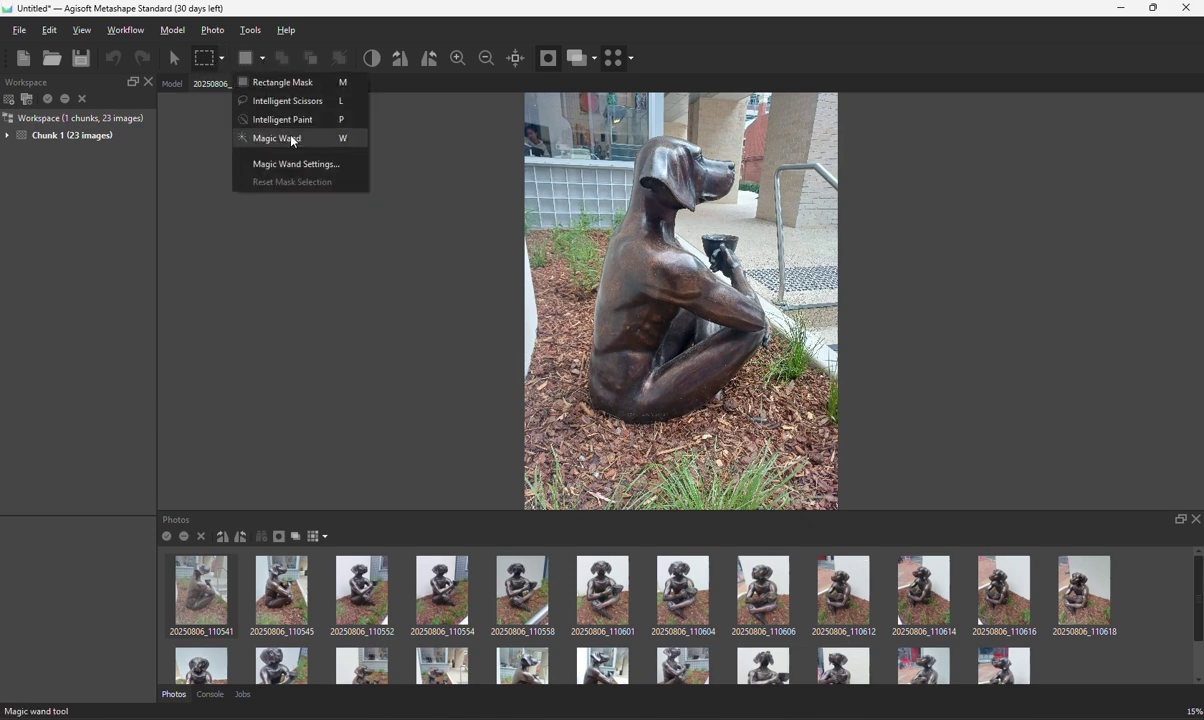
left_click(285, 101)
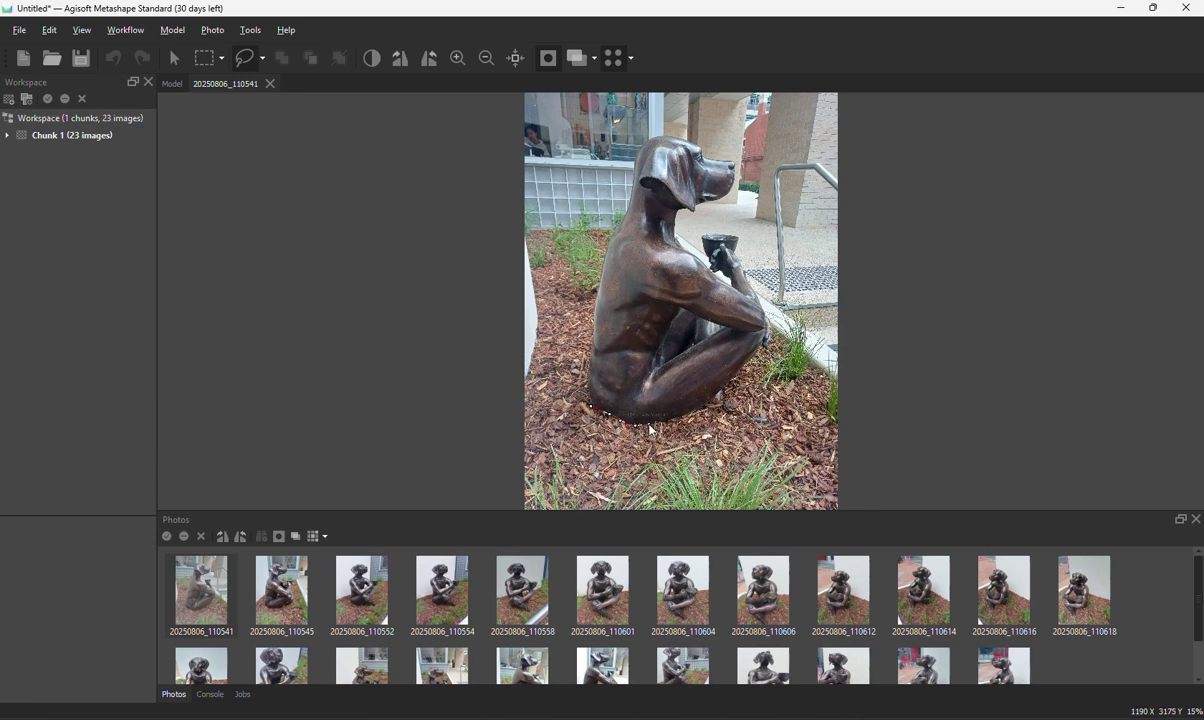
scroll(650, 430, "up", 5)
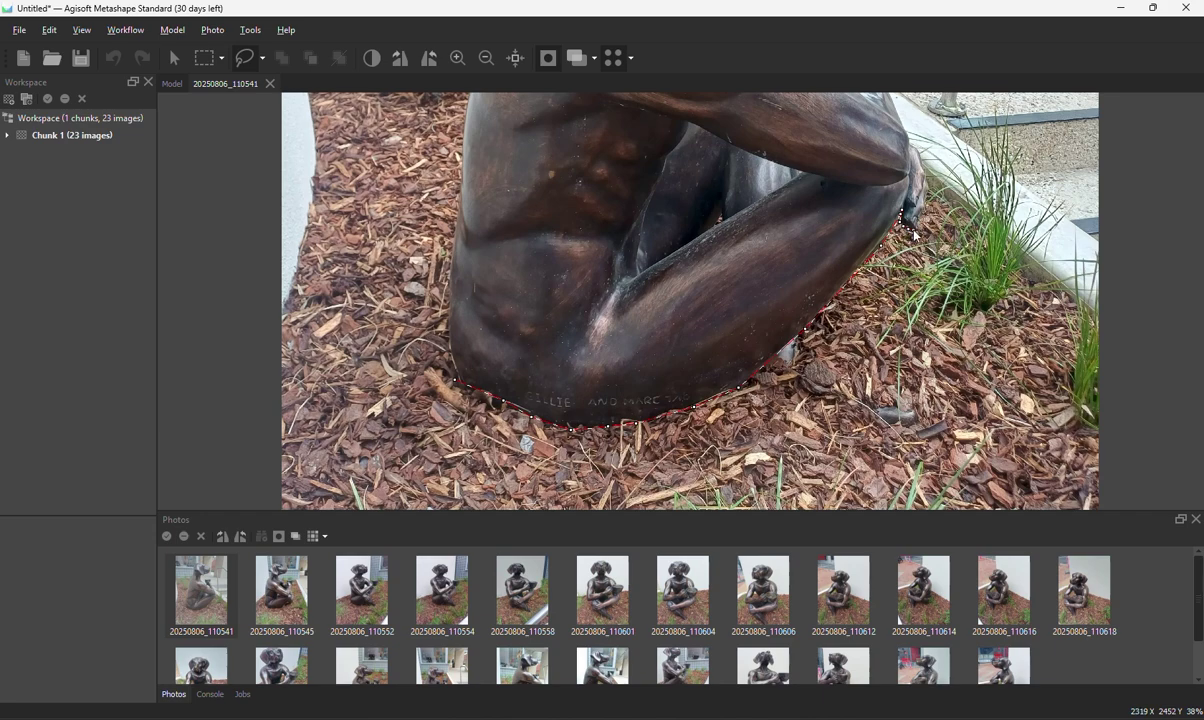
right_click_drag(1106, 484, 963, 296)
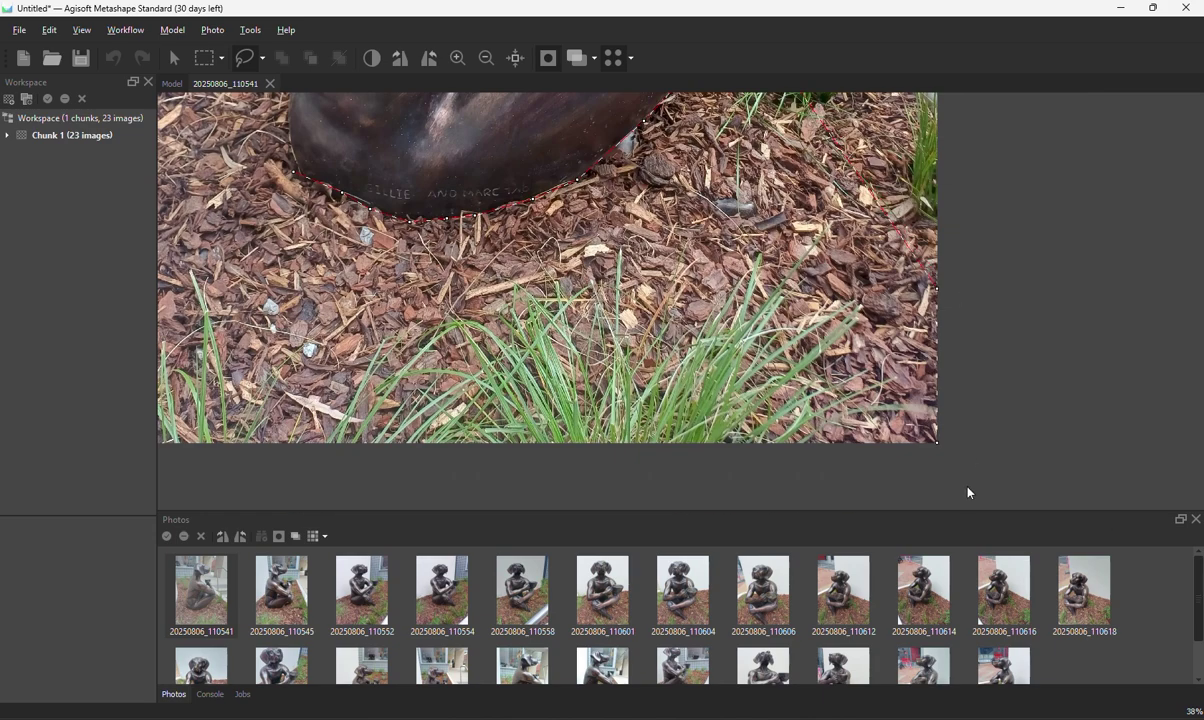
right_click_drag(400, 428, 775, 351)
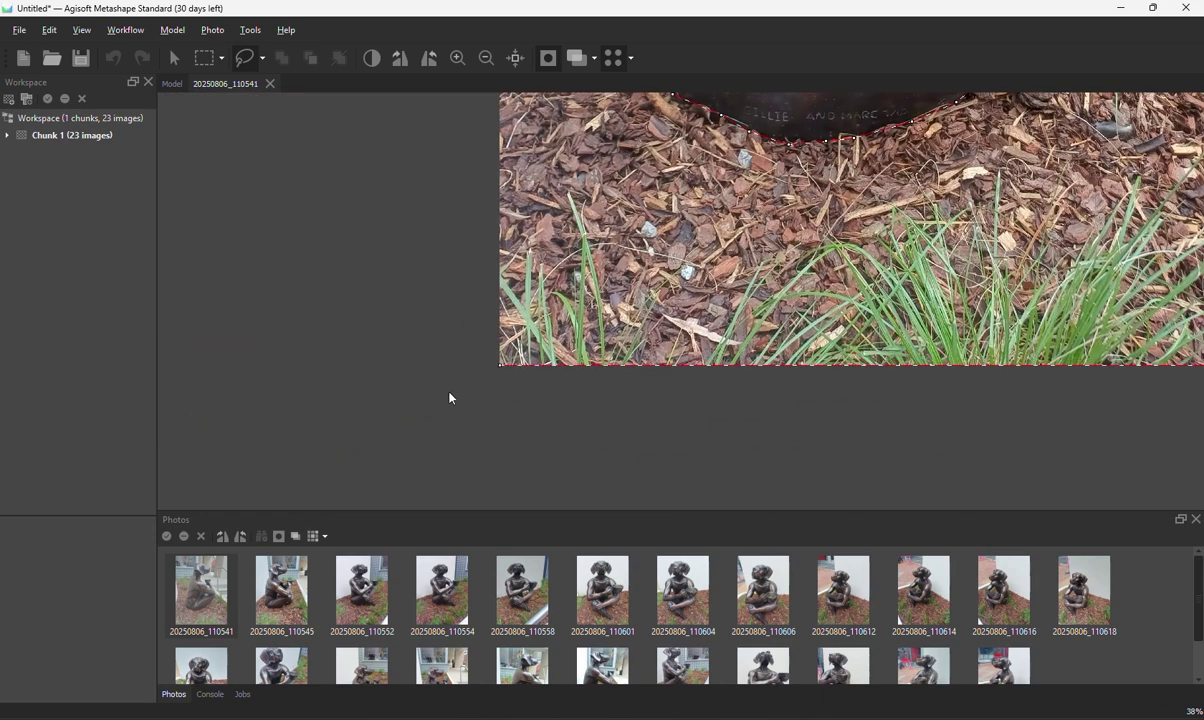
right_click_drag(356, 220, 310, 381)
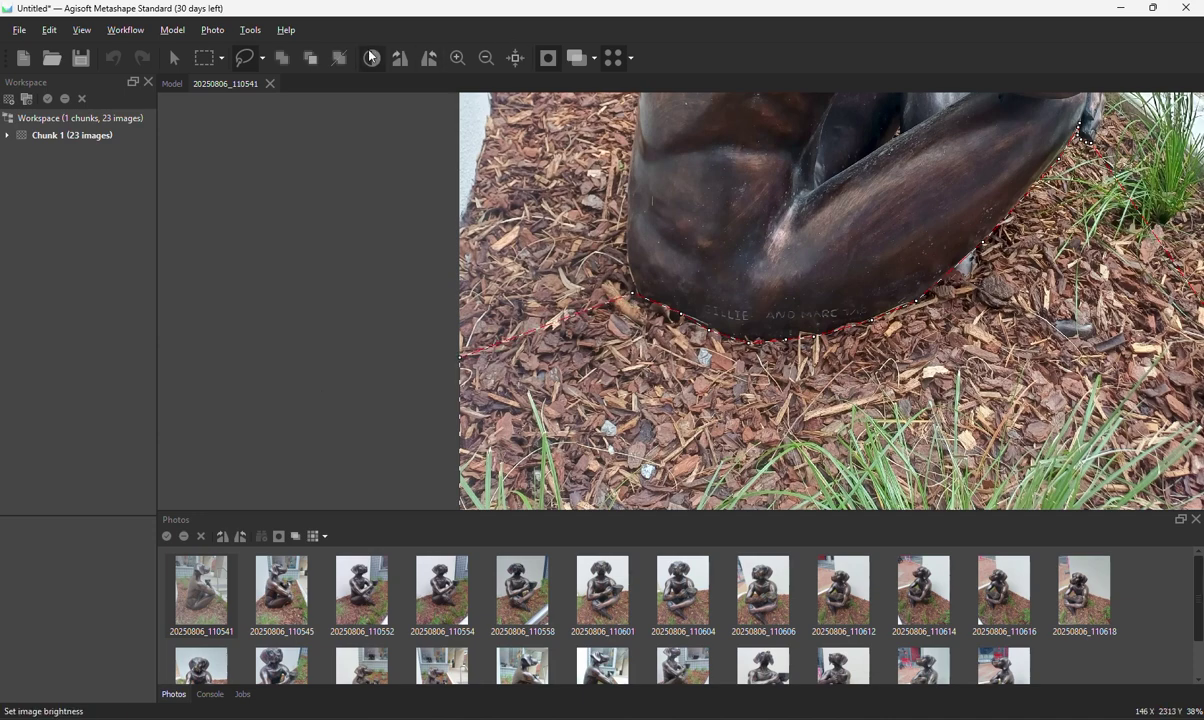
left_click(276, 57)
- Start an Intelligent Scissors outline from the photo's right edge to the wrist and trace down the outer forearm
scroll(312, 160, "down", 3)
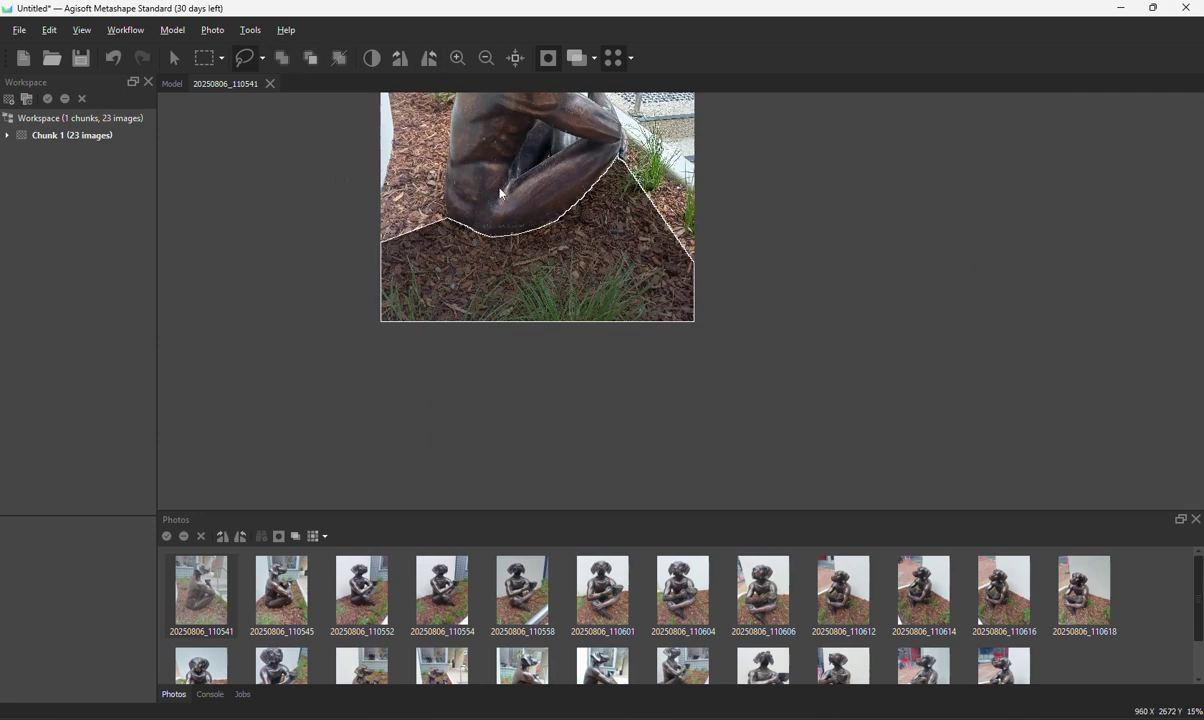
scroll(500, 193, "up", 3)
right_click_drag(744, 277, 677, 409)
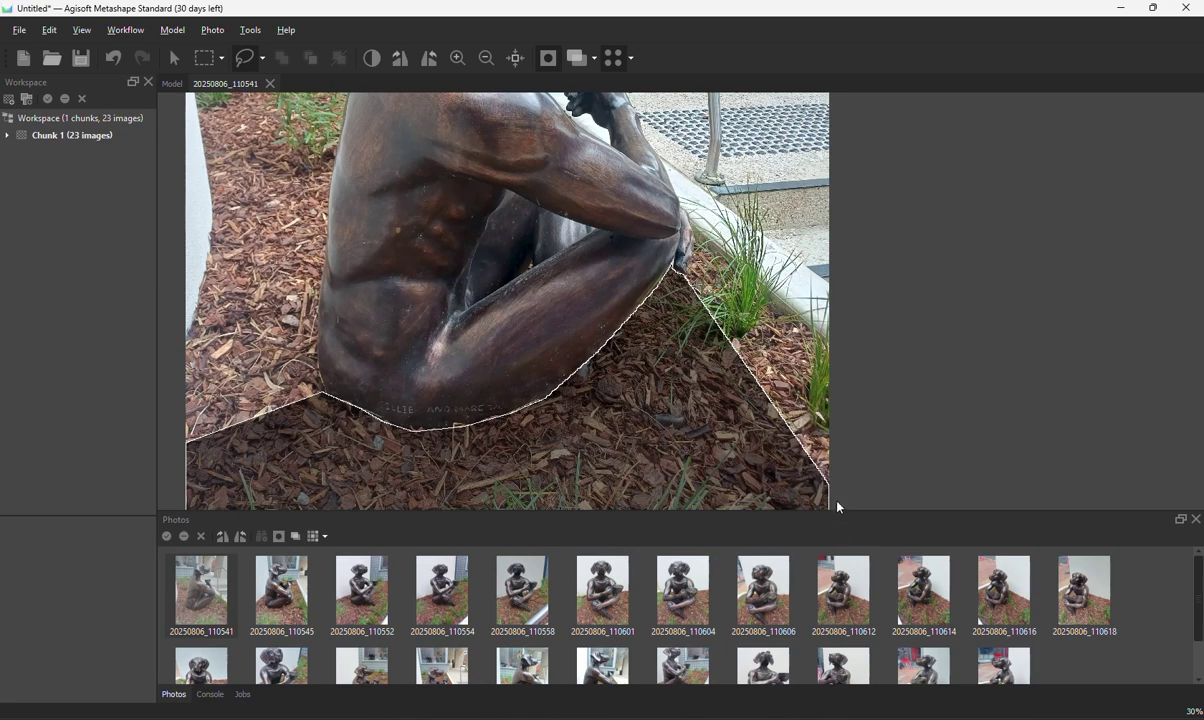
right_click_drag(857, 249, 857, 449)
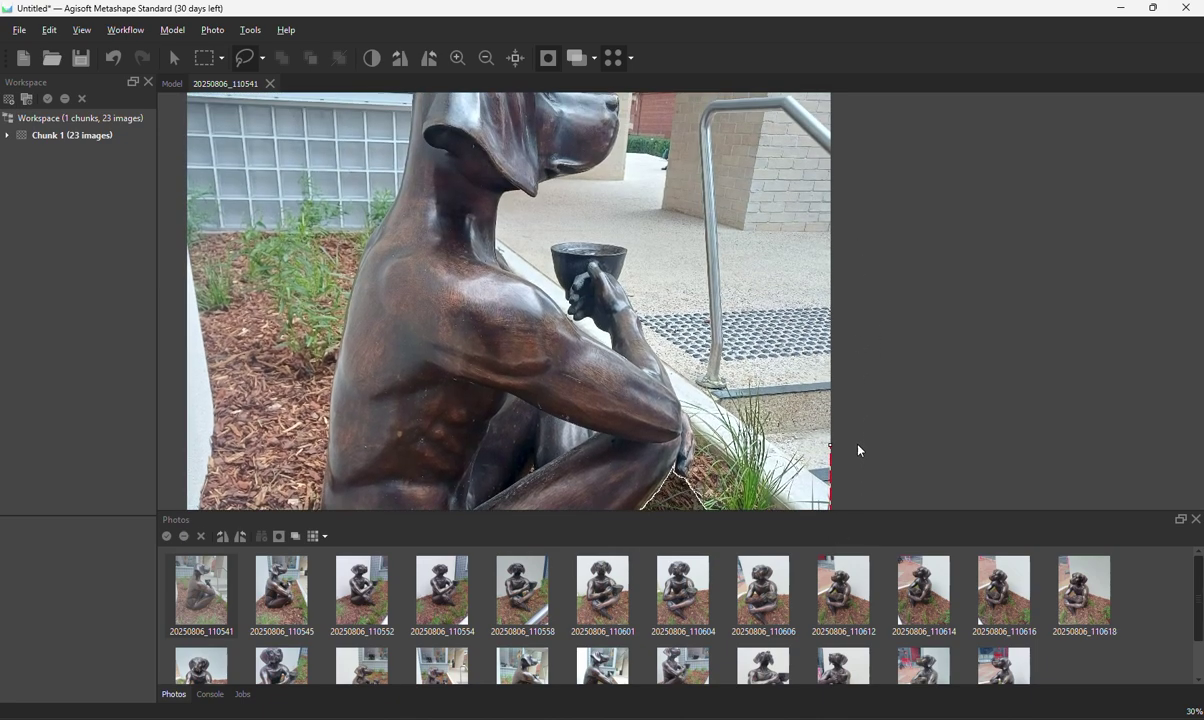
left_click(630, 305)
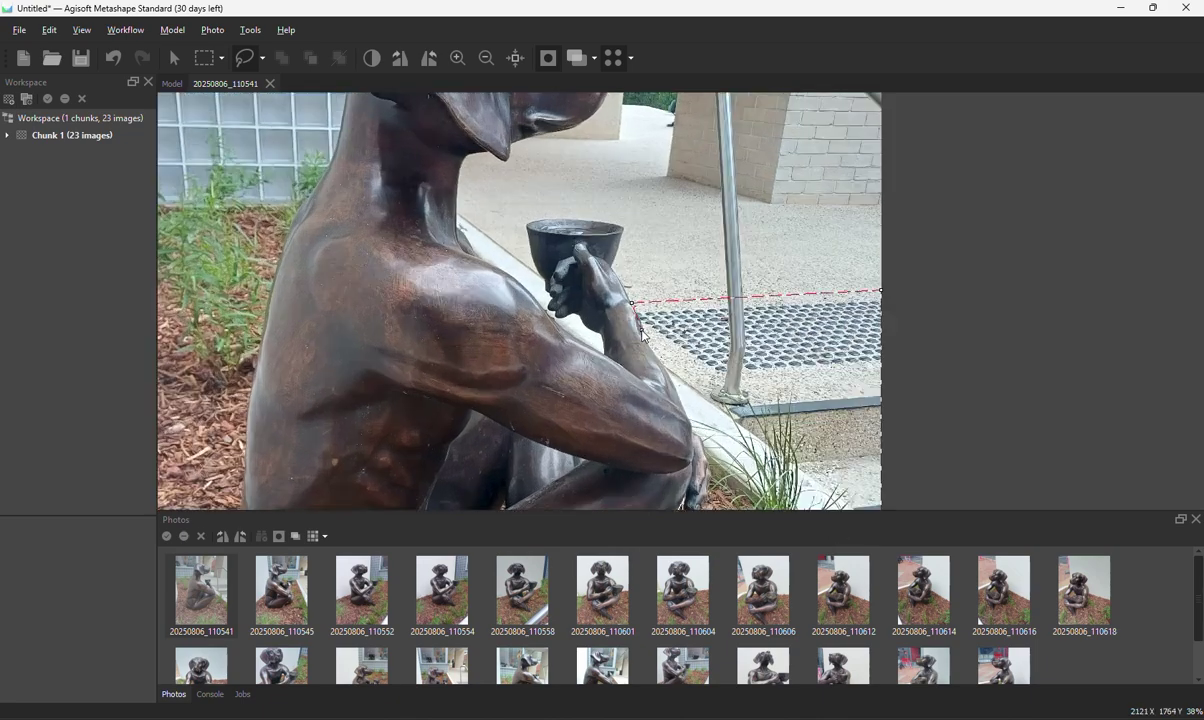
scroll(631, 305, "up", 5)
left_click(631, 290)
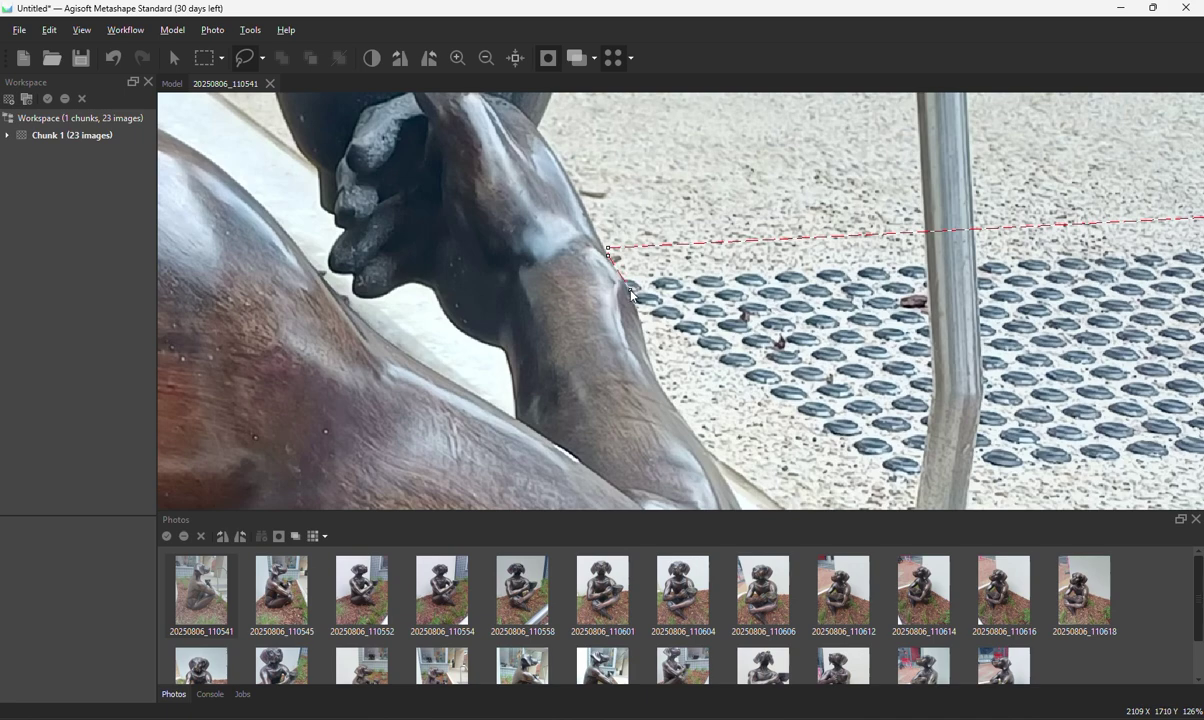
right_click_drag(661, 371, 614, 253)
left_click(605, 245)
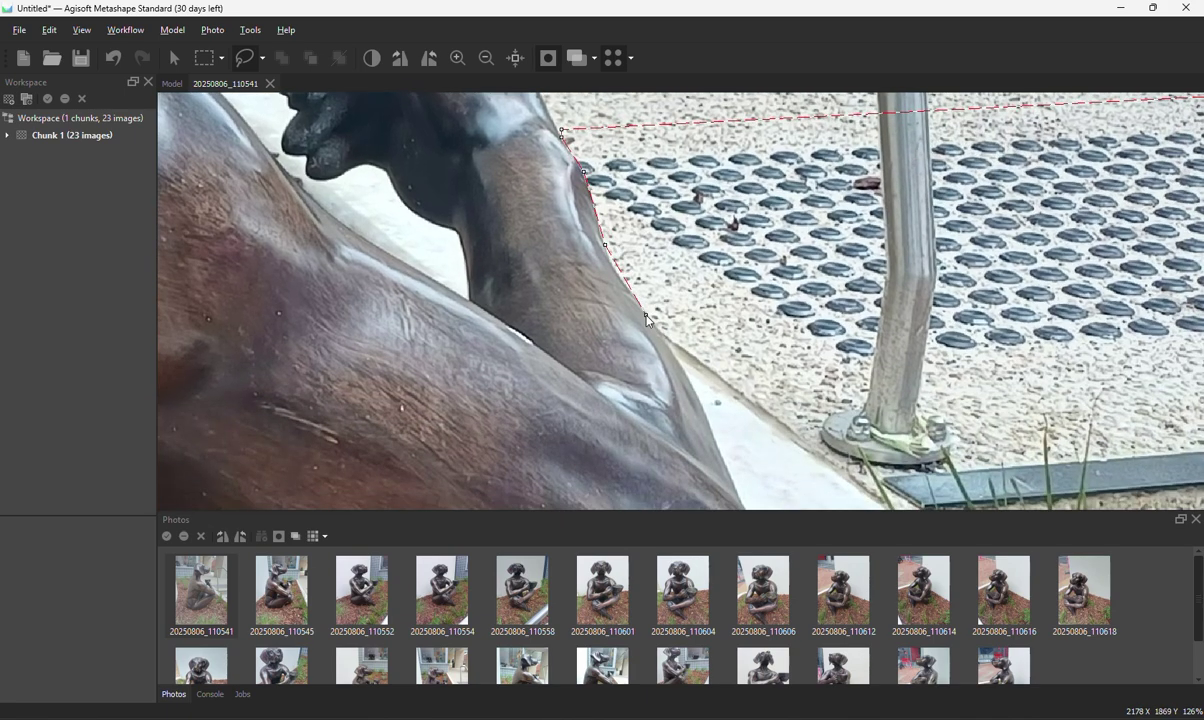
left_click(645, 315)
left_click(685, 457)
right_click_drag(685, 457, 632, 322)
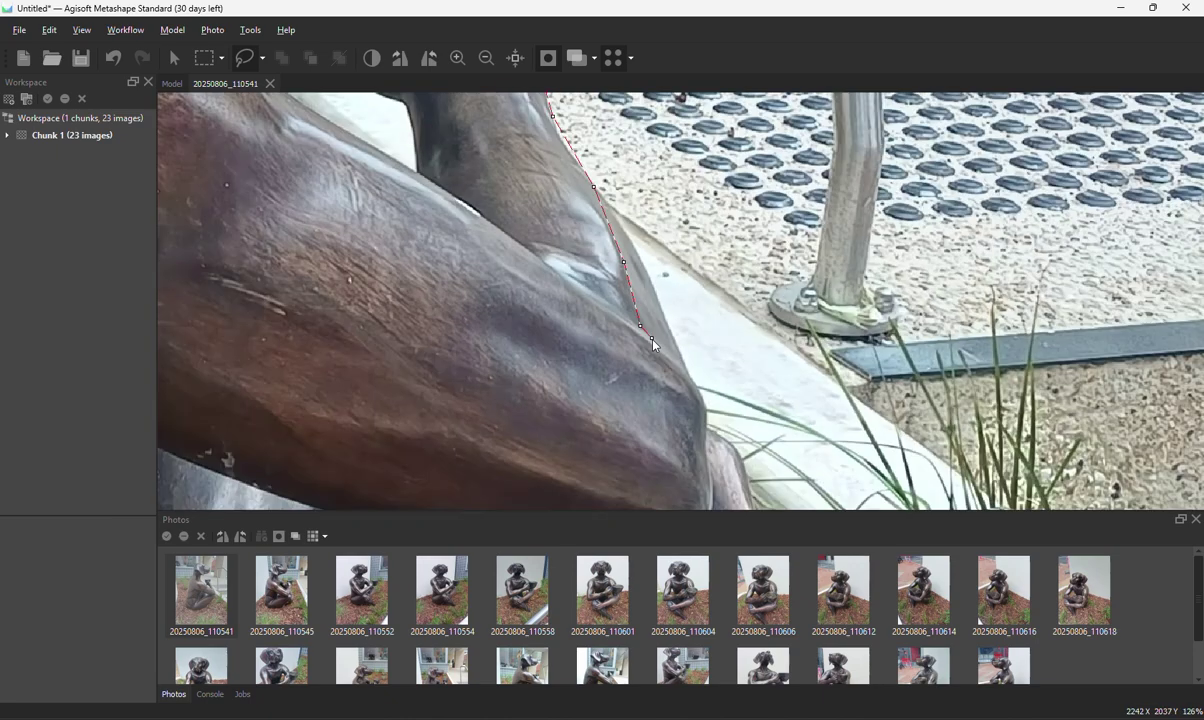
- Finish the outline around the elbow and lower hand, closing it at the photo's right edge, and add it to the mask
left_click(705, 400)
scroll(705, 420, "down", 4)
scroll(747, 392, "up", 4)
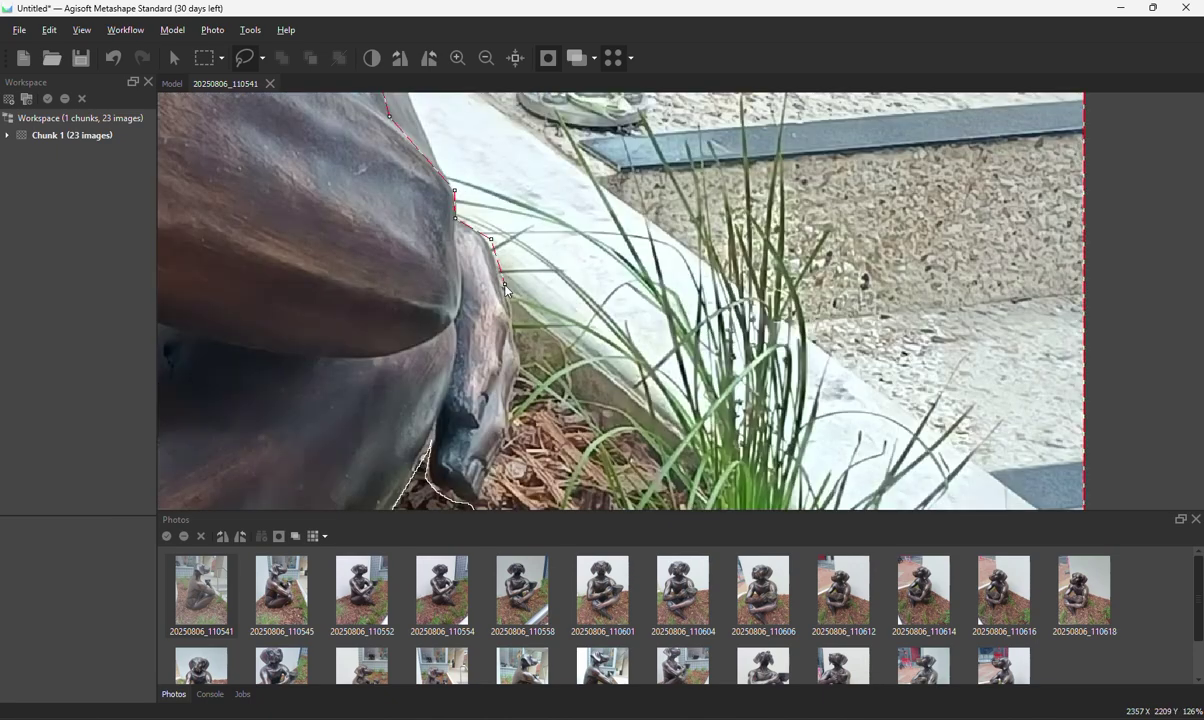
left_click(516, 338)
left_click(522, 363)
left_click(510, 400)
left_click(510, 434)
left_click(499, 455)
scroll(473, 505, "down", 10)
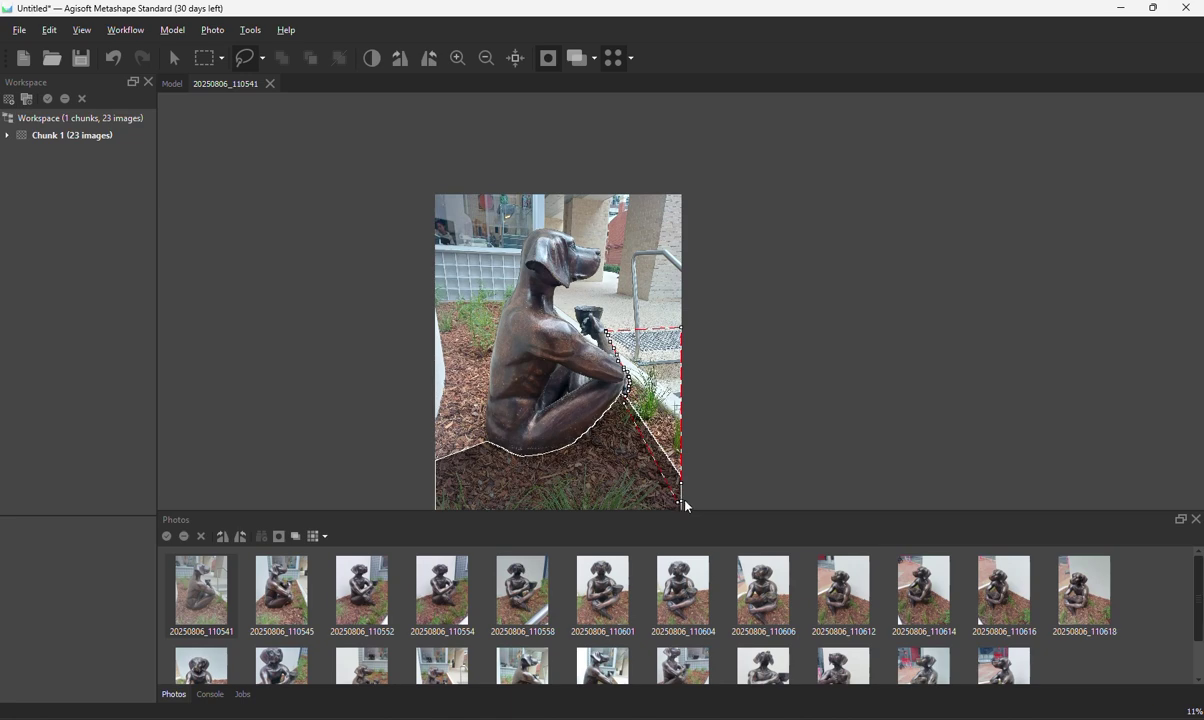
left_click(684, 505)
left_click(280, 56)
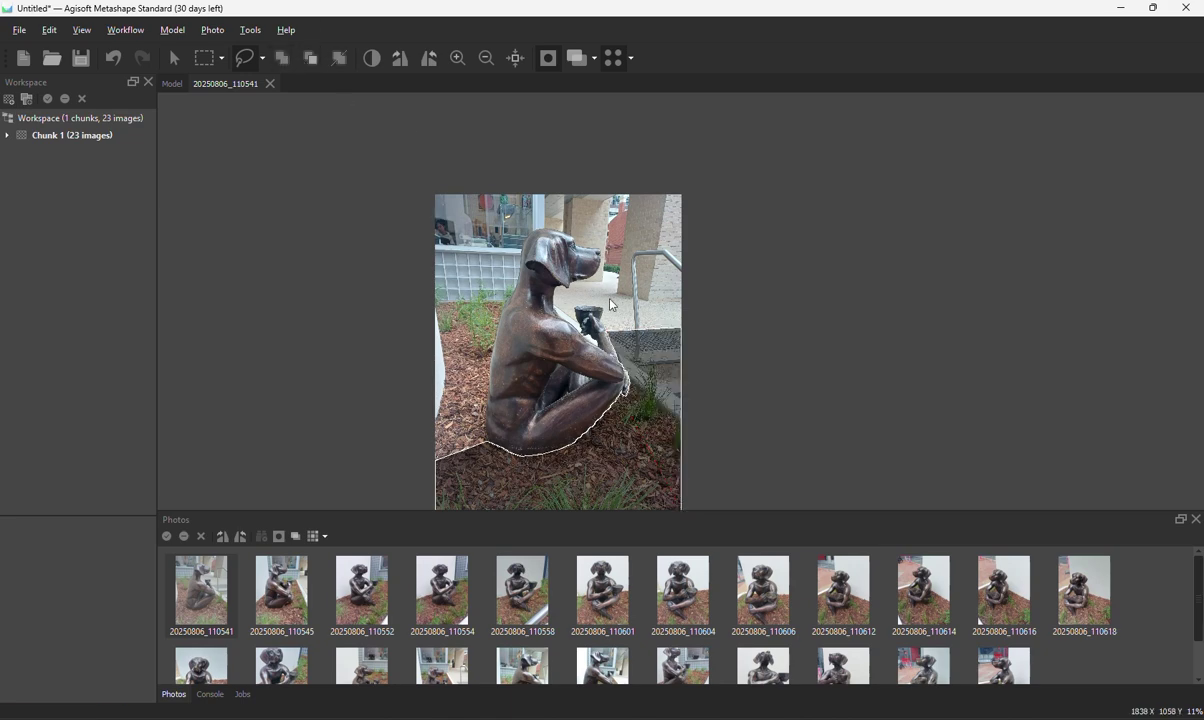
- Outline the wrongly masked strip of the statue between forearm and elbow and subtract it from the mask
scroll(573, 280, "up", 8)
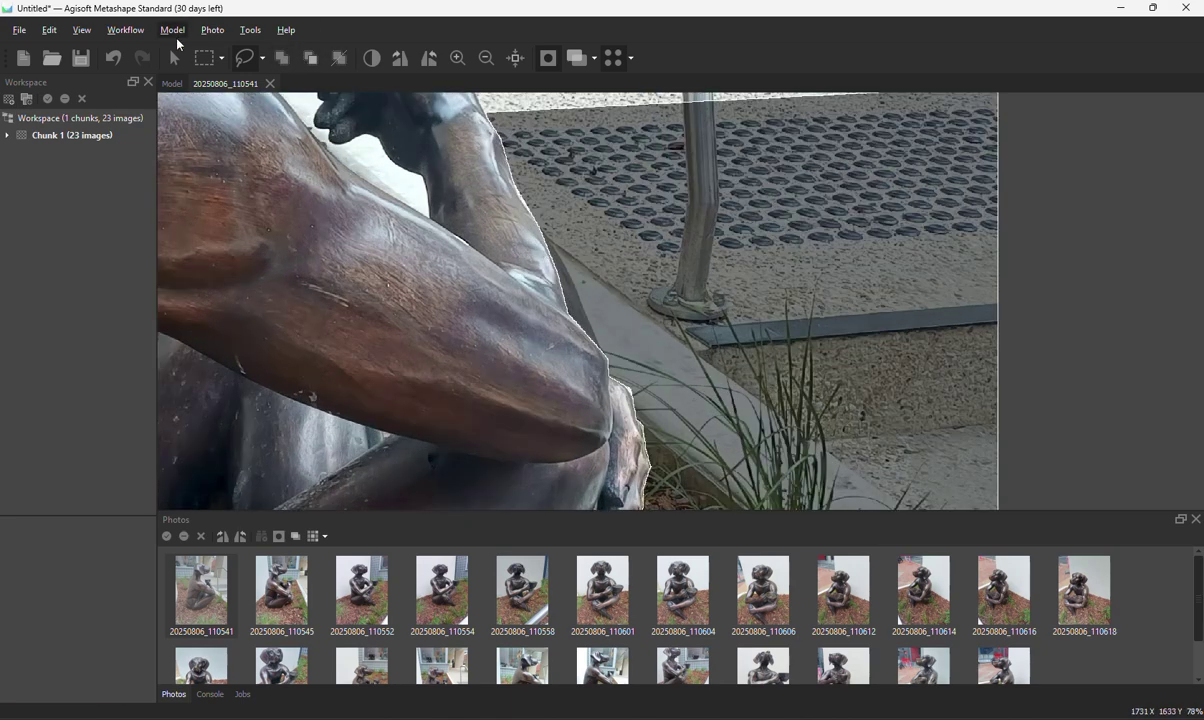
left_click(262, 58)
left_click(247, 62)
left_click(536, 227)
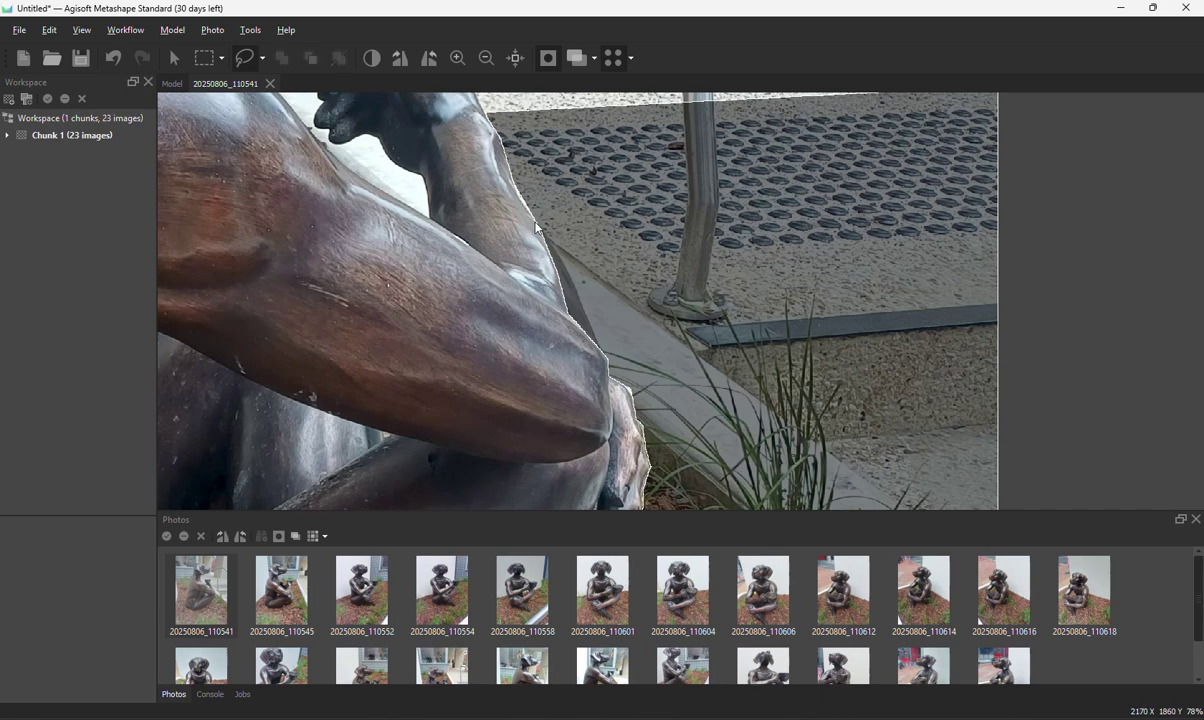
left_click(568, 272)
left_click(538, 351)
left_click(508, 228)
left_click(536, 228)
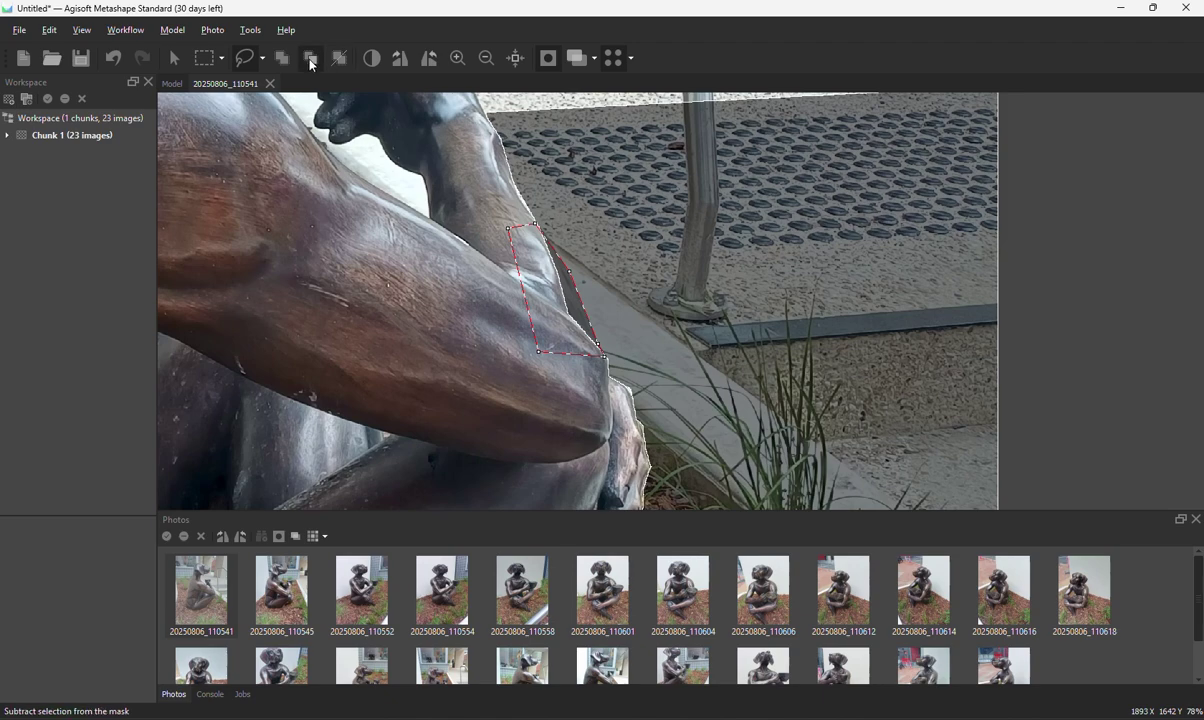
left_click(310, 57)
- Outline the background gap between the raised forearm and the upper arm and add it to the mask
middle_click_drag(399, 197, 484, 379)
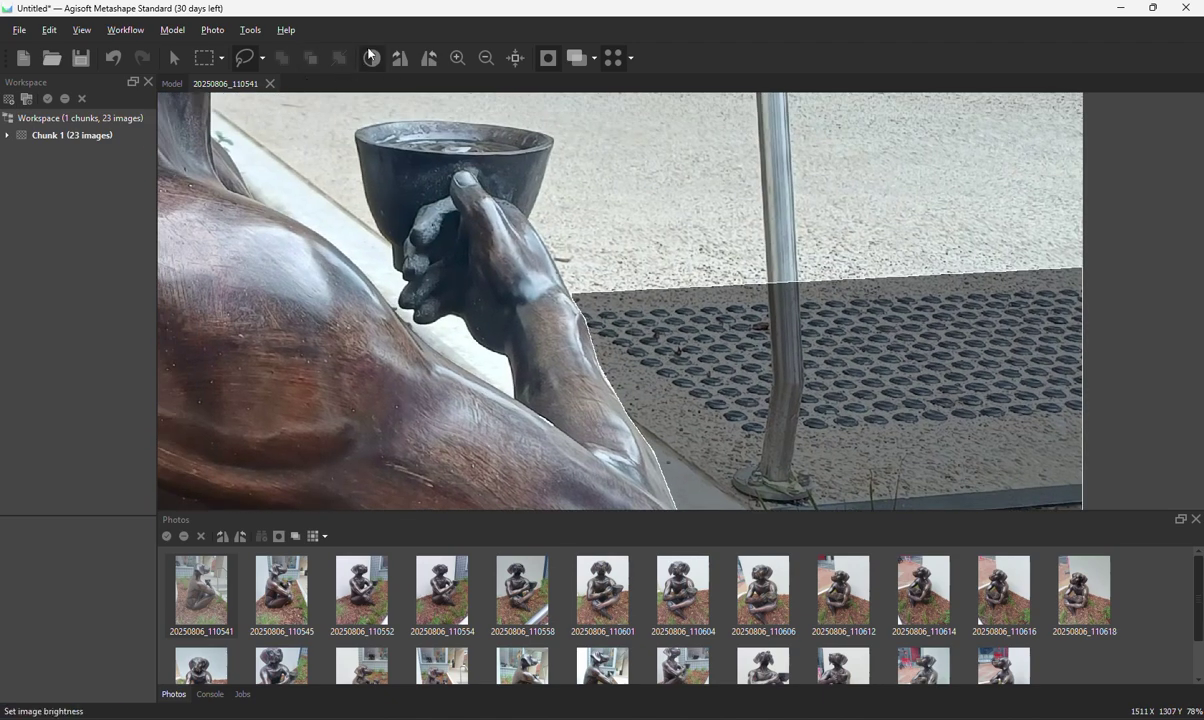
left_click(507, 358)
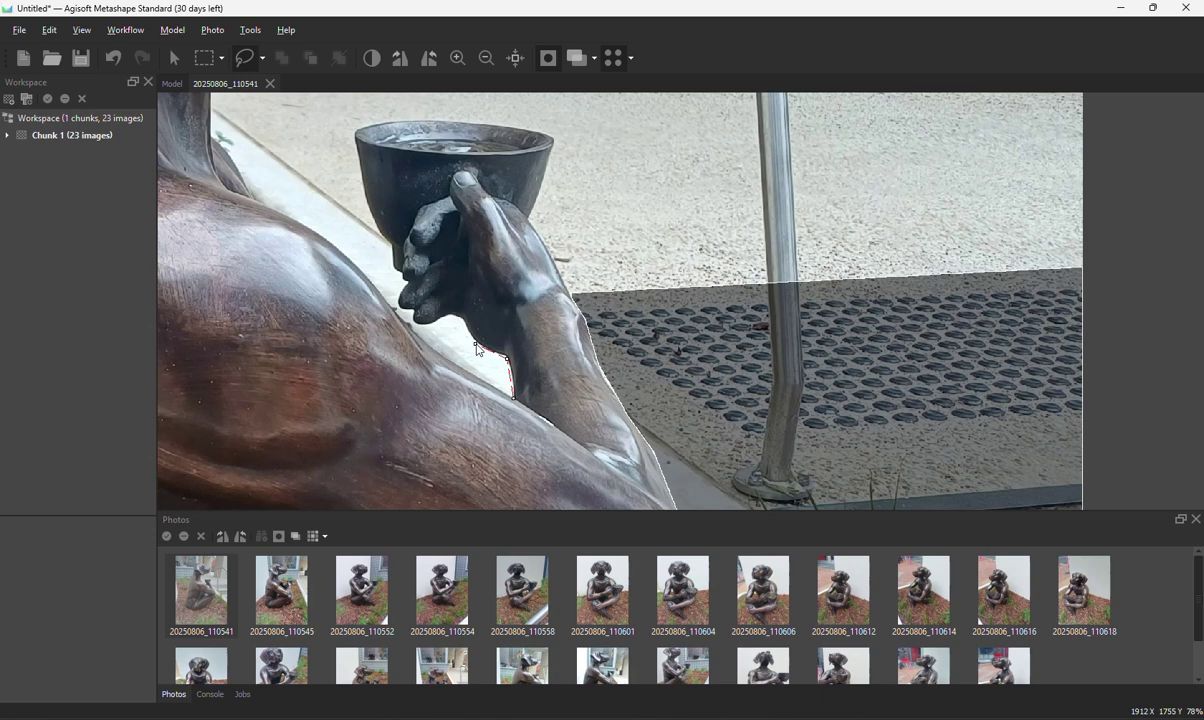
left_click(411, 323)
left_click(474, 375)
left_click(513, 400)
left_click(281, 56)
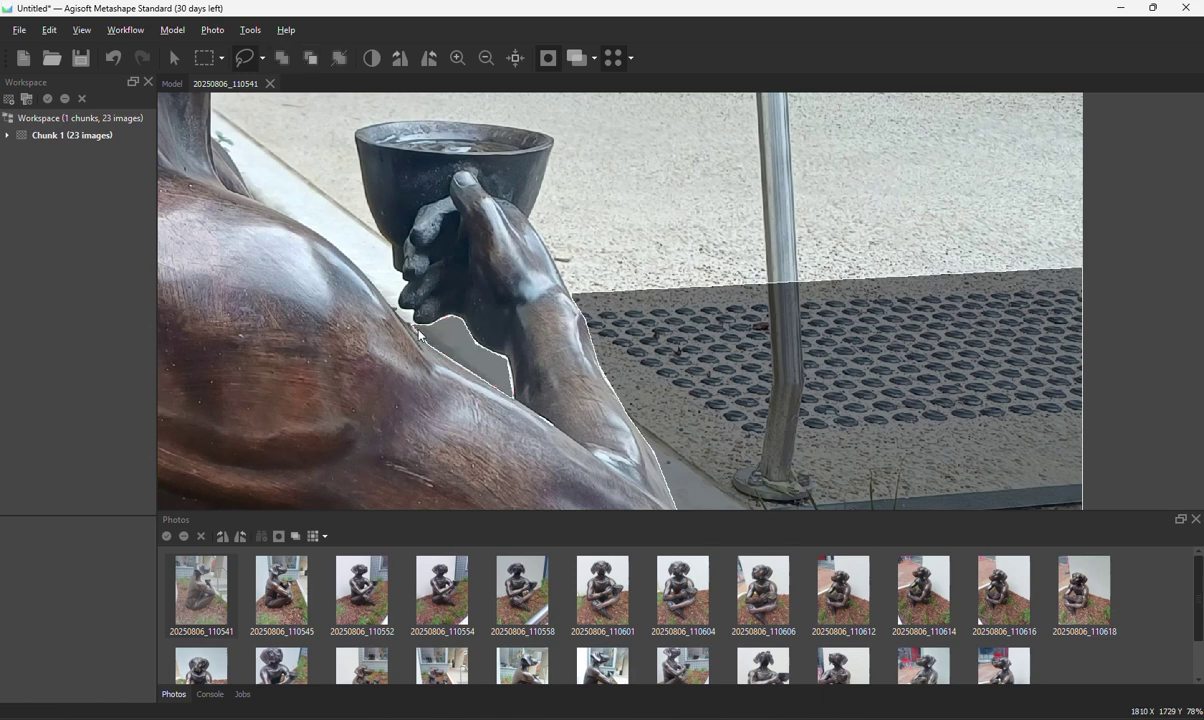
- Trace an outline from the masked gap up along the fingers, around the cup and down to the wrist
left_click(412, 325)
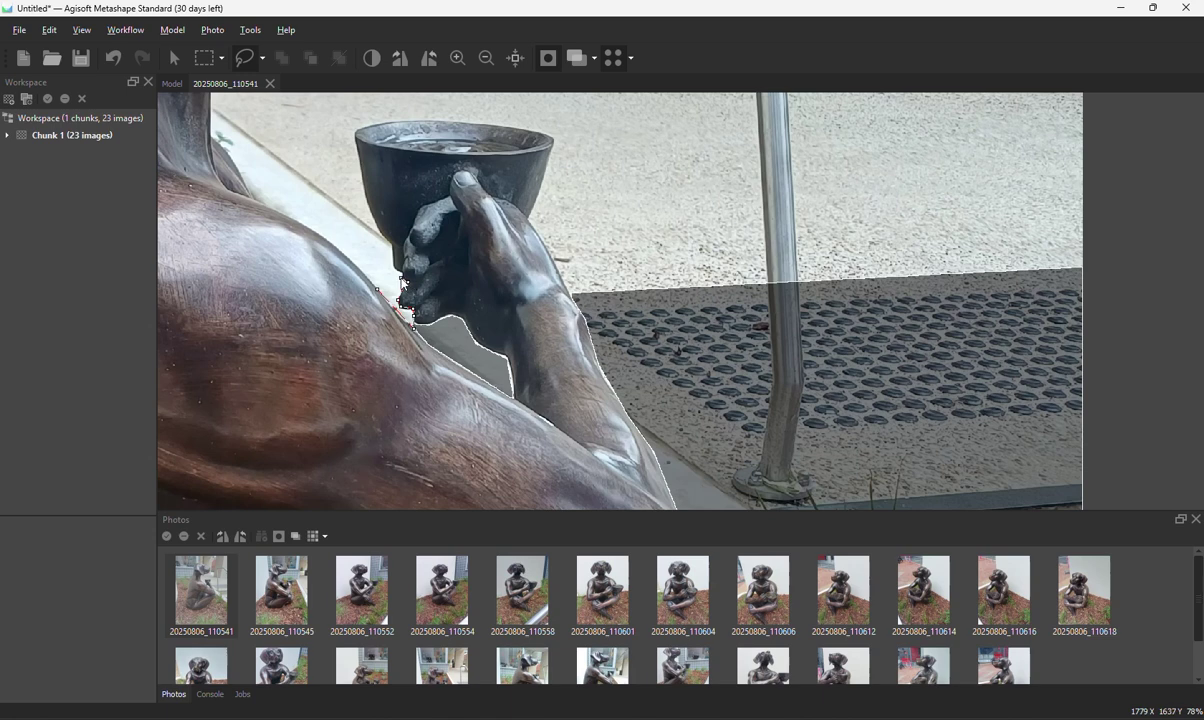
middle_click_drag(348, 220, 360, 298)
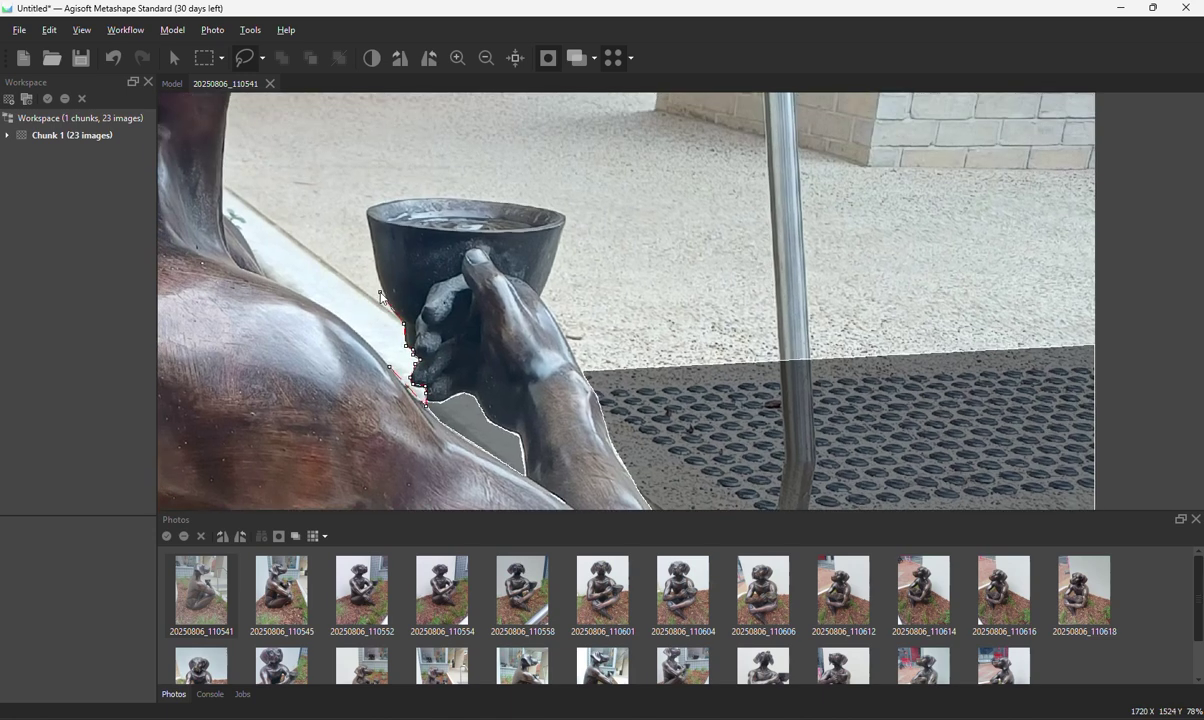
left_click(380, 292)
left_click(367, 210)
left_click(567, 215)
left_click(556, 260)
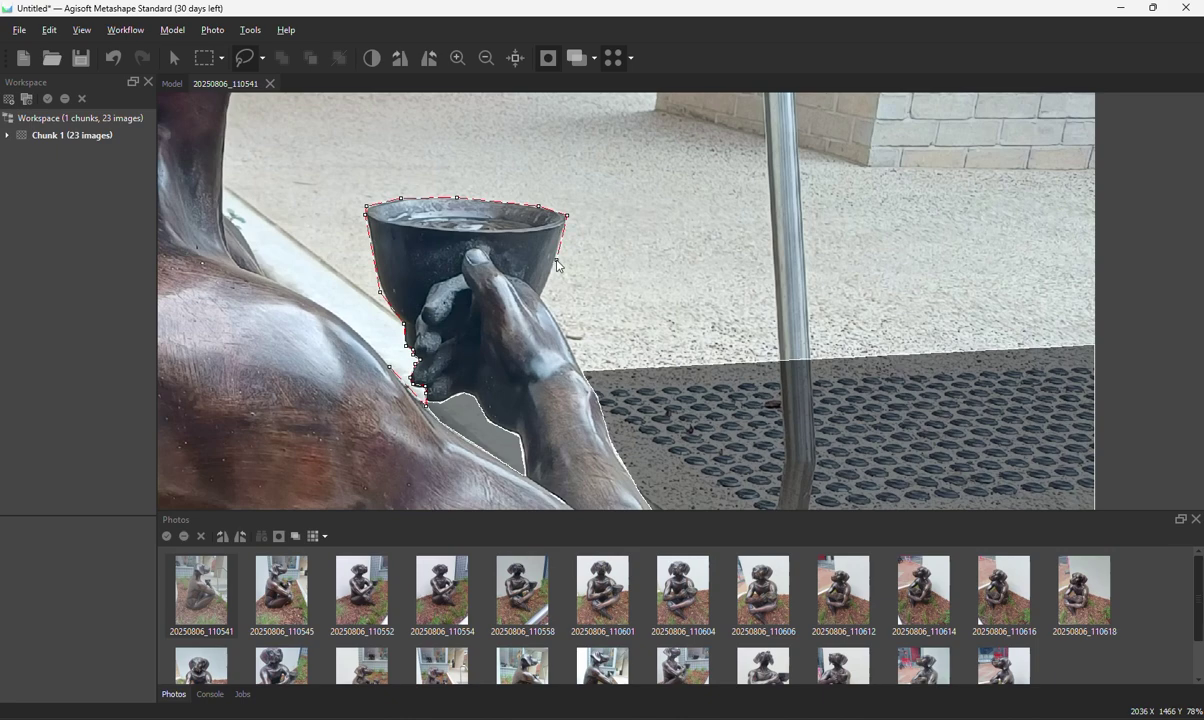
left_click(541, 296)
left_click(586, 374)
- Extend the outline across the paving to the photo's right edge and back to the front of the neck
scroll(584, 376, "down", 6)
left_click(724, 402)
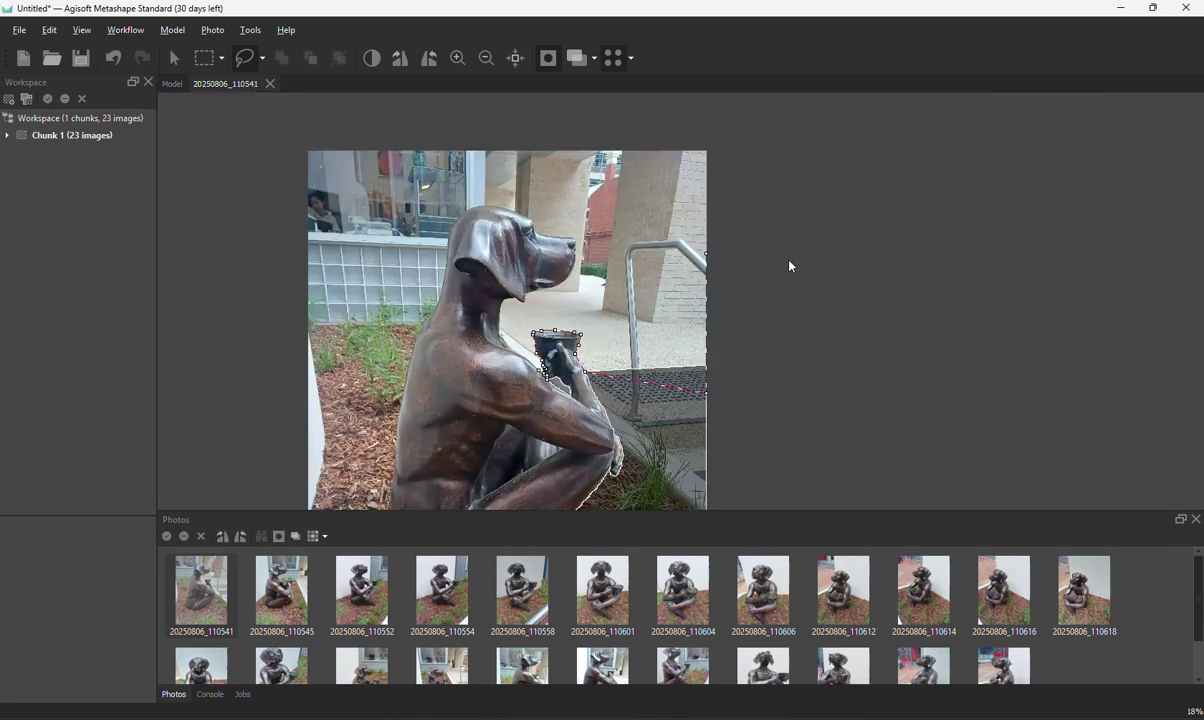
left_click(788, 262)
scroll(529, 343, "up", 3)
left_click(461, 330)
scroll(466, 357, "up", 4)
left_click(446, 328)
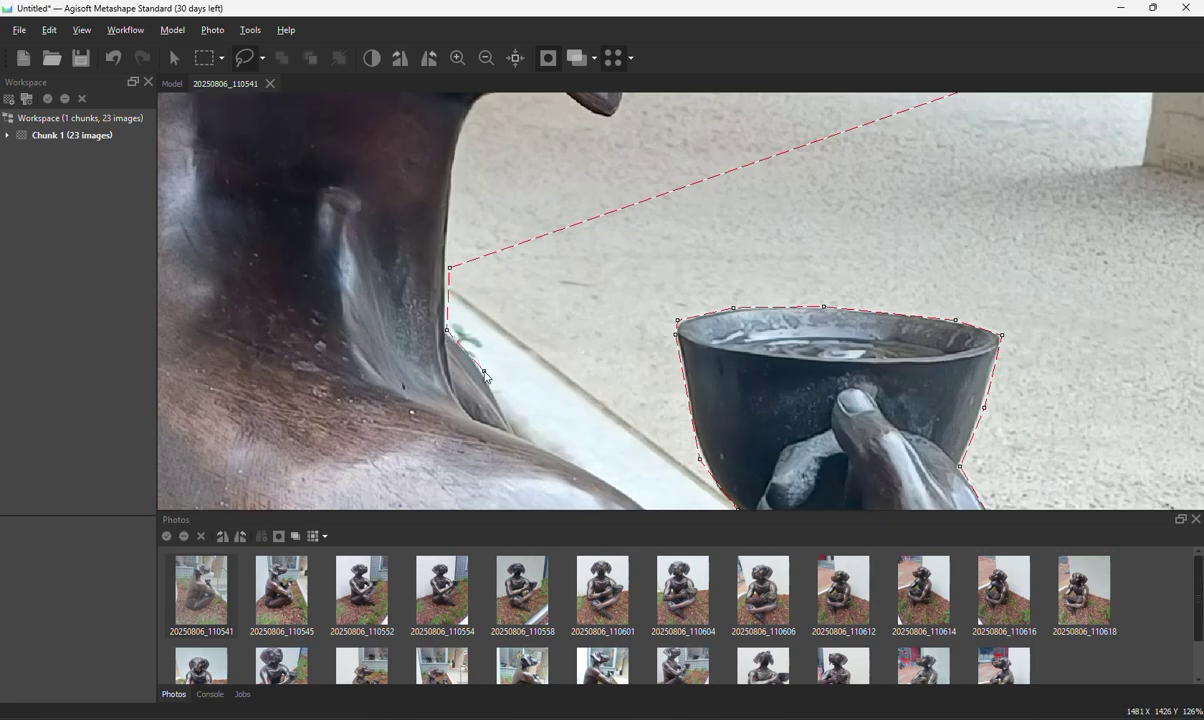
- Trace the outline along the shoulder back to its starting point at the masked gap and add the selection to the mask
left_click(483, 368)
left_click(516, 432)
middle_click_drag(583, 468, 507, 344)
left_click(508, 343)
left_click(573, 386)
middle_click_drag(607, 431, 484, 324)
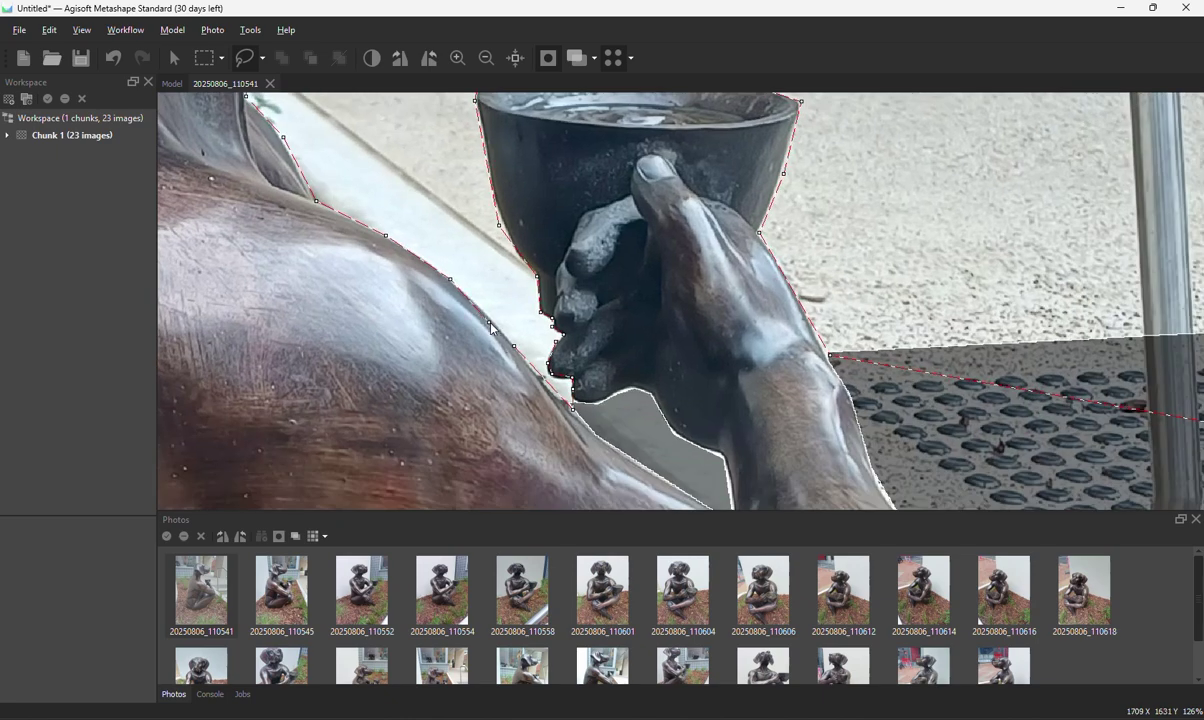
left_click(514, 346)
left_click(284, 60)
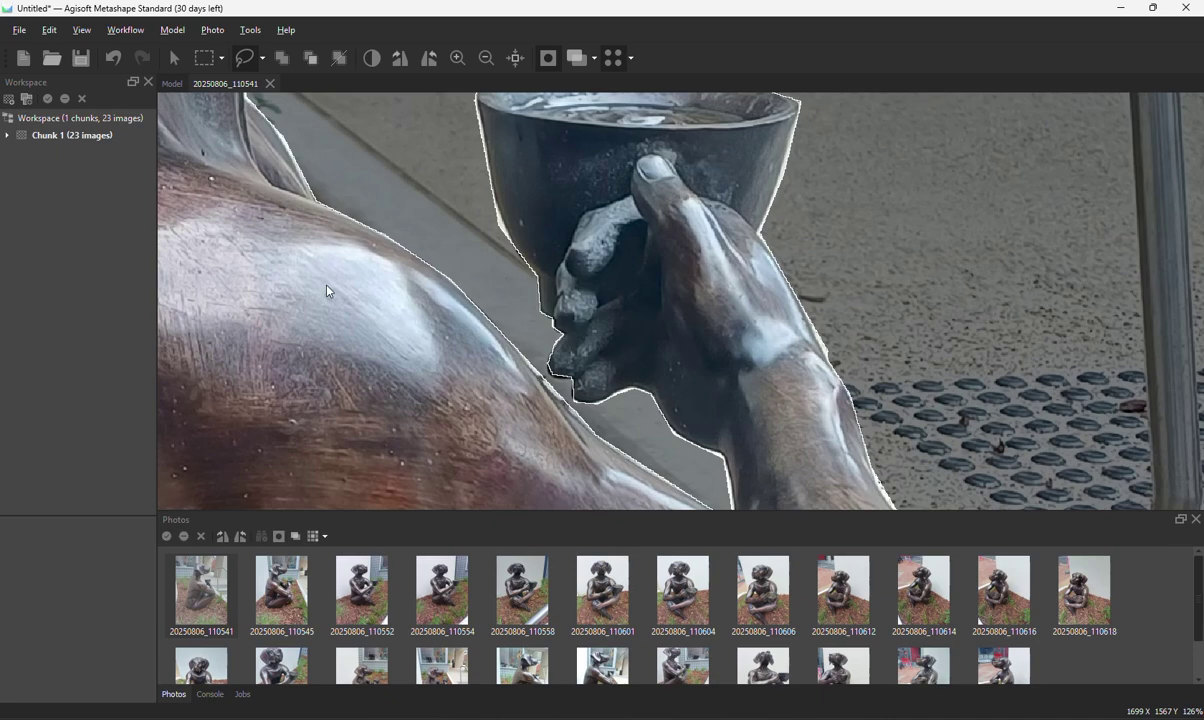
- Start an outline at the base of the neck and trace up its front and around the tip of the ear
scroll(327, 289, "down", 2)
left_click(333, 352)
left_click(336, 220)
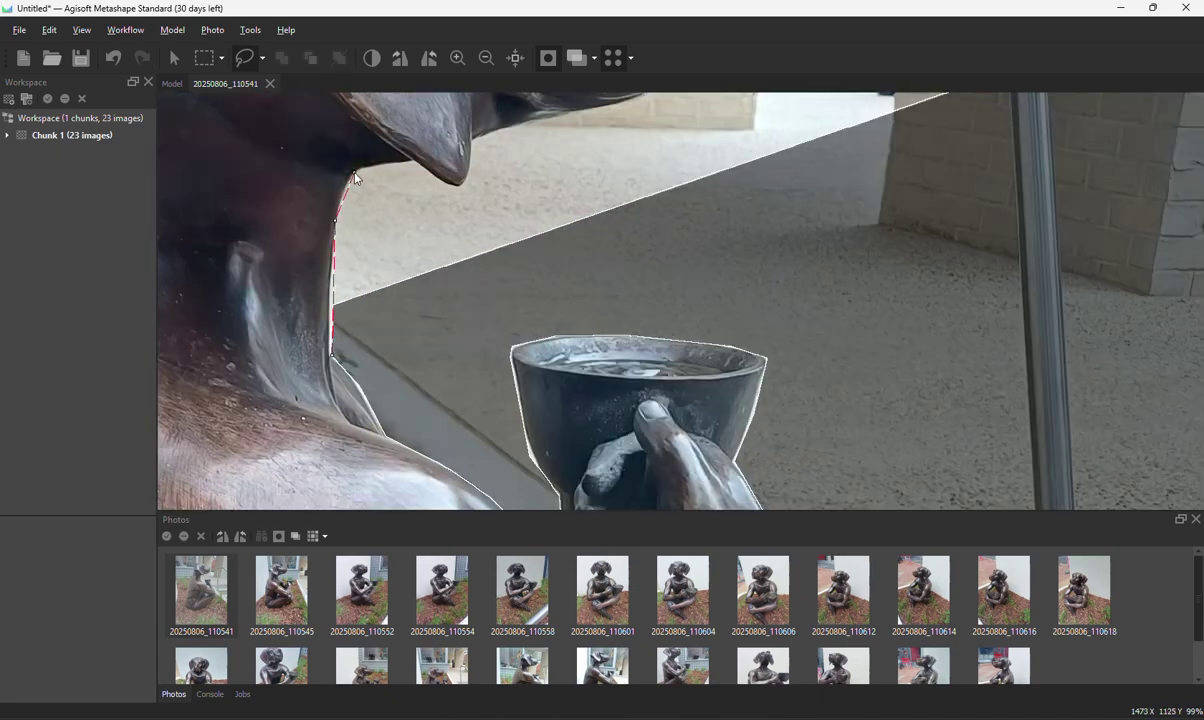
left_click(460, 187)
left_click(472, 170)
left_click(474, 141)
left_click(509, 126)
- Continue the outline along the underside of the dog's jaw to the chin
middle_click_drag(509, 126, 395, 209)
left_click(500, 187)
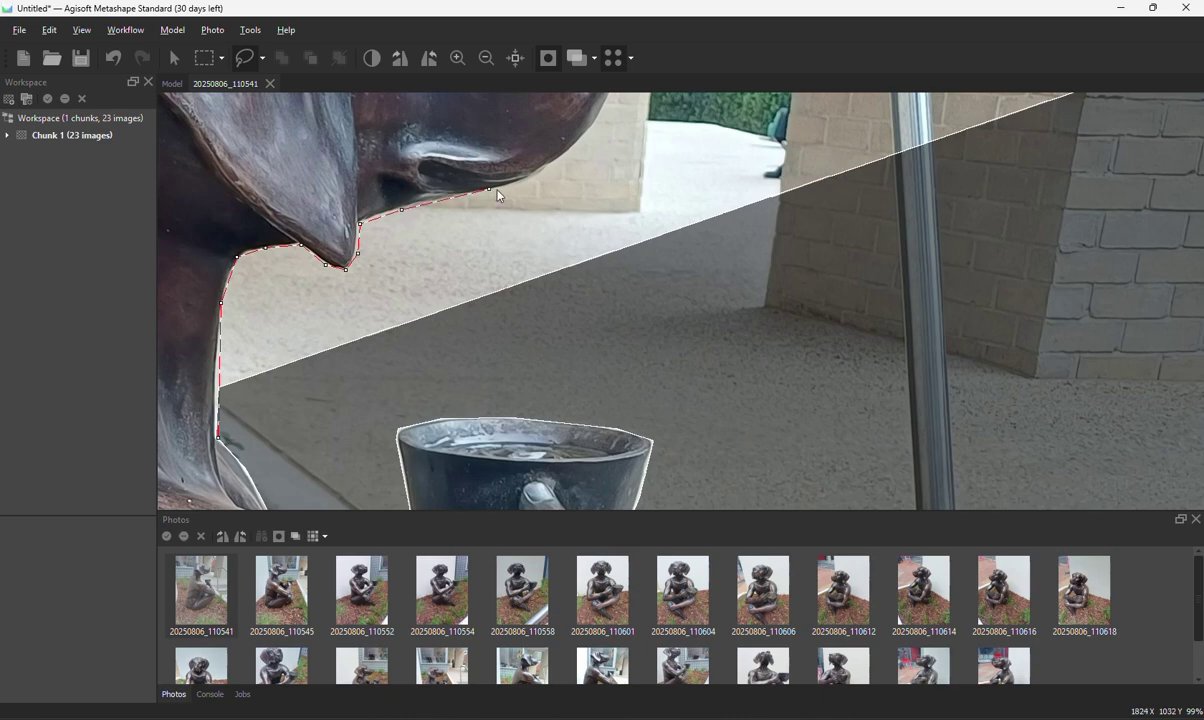
left_click(547, 167)
left_click(560, 155)
left_click(611, 91)
- Continue the outline up the front of the muzzle and around the nose
middle_click_drag(611, 91, 372, 250)
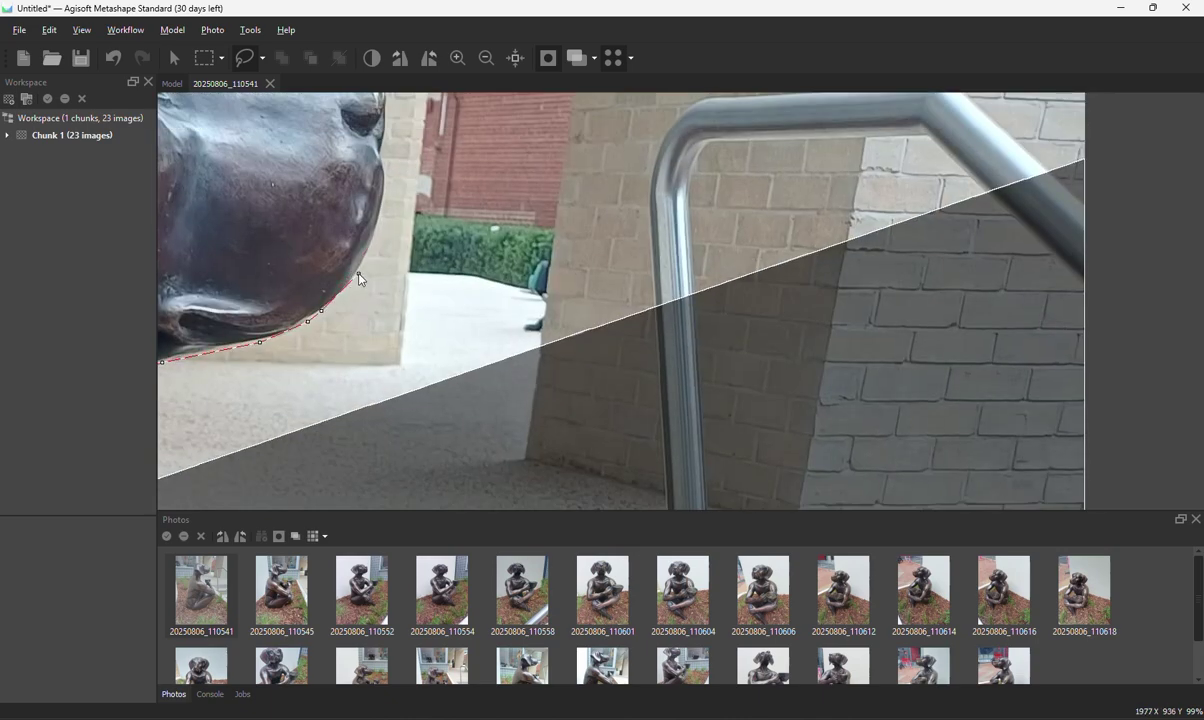
left_click(359, 274)
left_click(386, 189)
left_click(381, 149)
middle_click_drag(381, 149, 384, 271)
left_click(390, 246)
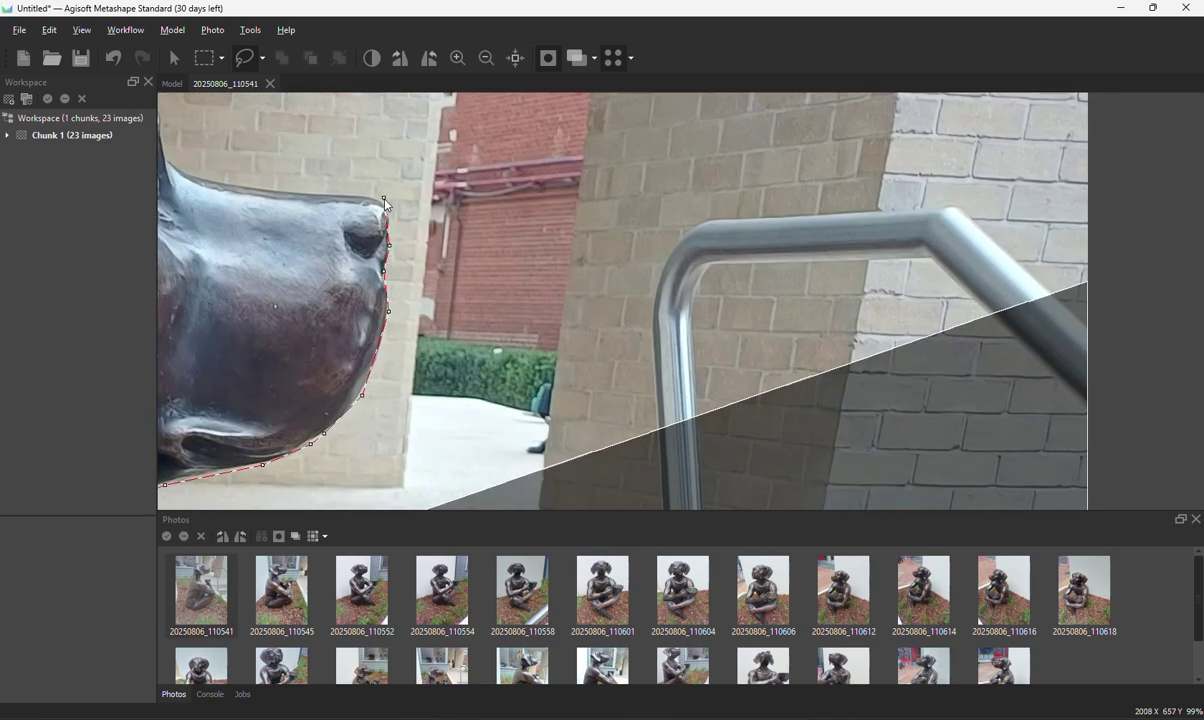
left_click(389, 210)
left_click(371, 197)
- Run the outline to the photo's top edge, around its upper right corner, and close it at the base of the neck
scroll(597, 199, "down", 4)
middle_click_drag(597, 199, 528, 399)
left_click(484, 217)
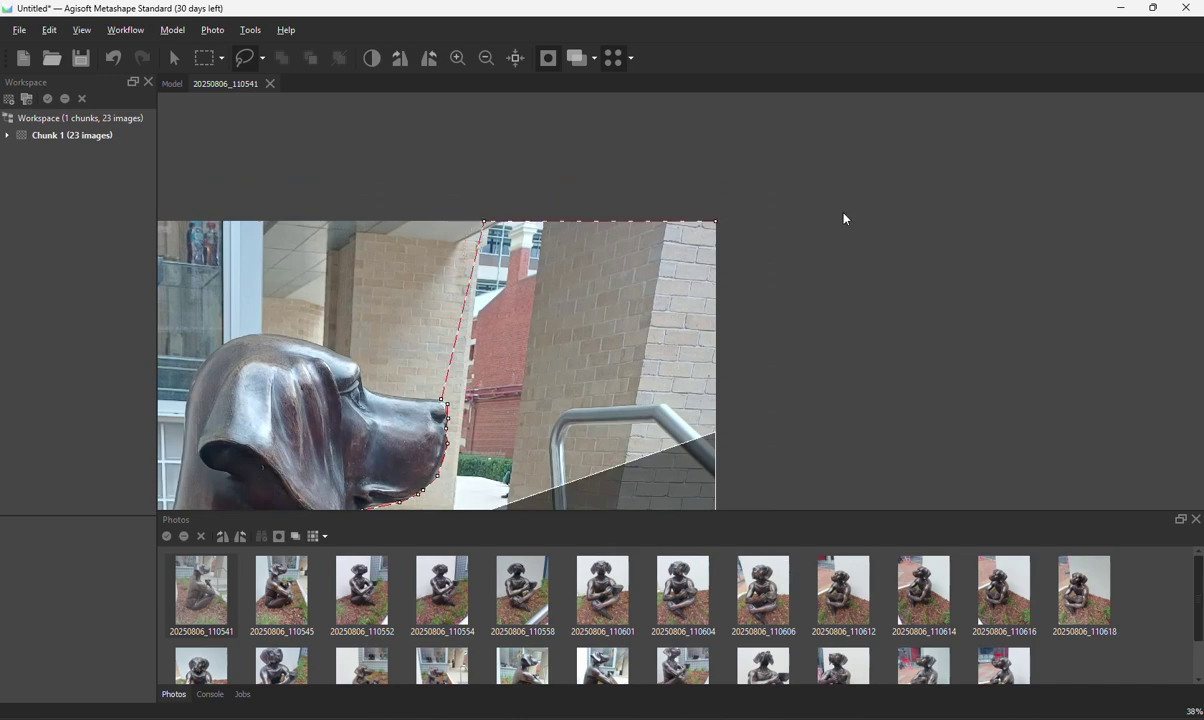
left_click(843, 214)
left_click(728, 471)
scroll(660, 470, "down", 1)
middle_click_drag(660, 470, 698, 358)
scroll(422, 466, "up", 2)
left_click(415, 451)
left_click(399, 464)
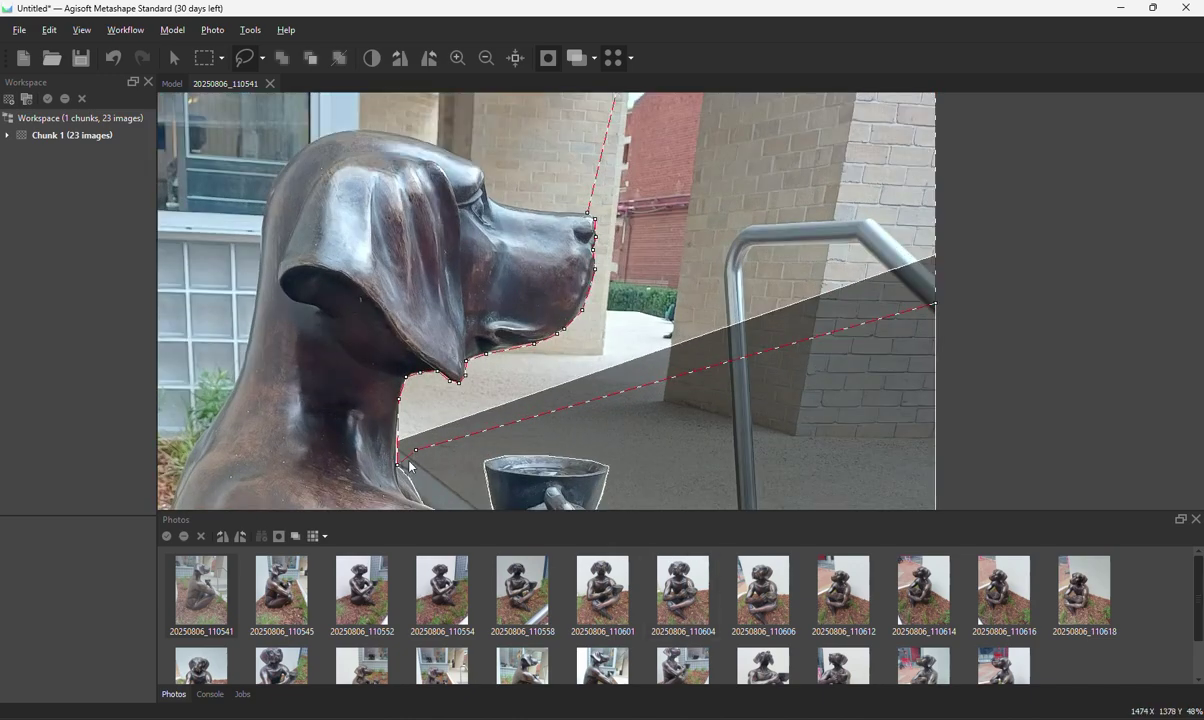
- Add the outlined area in front of the statue to the mask and trace a new outline from the nose along the muzzle's top
left_click(282, 58)
scroll(558, 376, "up", 6)
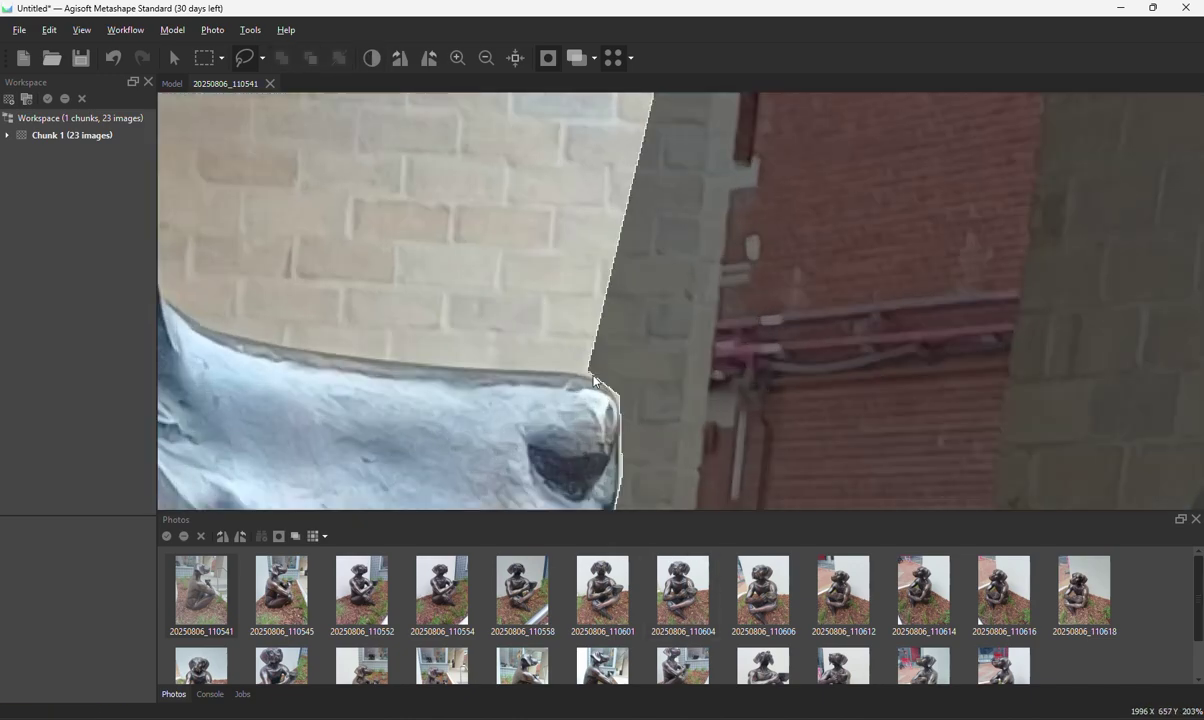
left_click(588, 372)
left_click(431, 363)
left_click(240, 335)
middle_click_drag(203, 313, 432, 372)
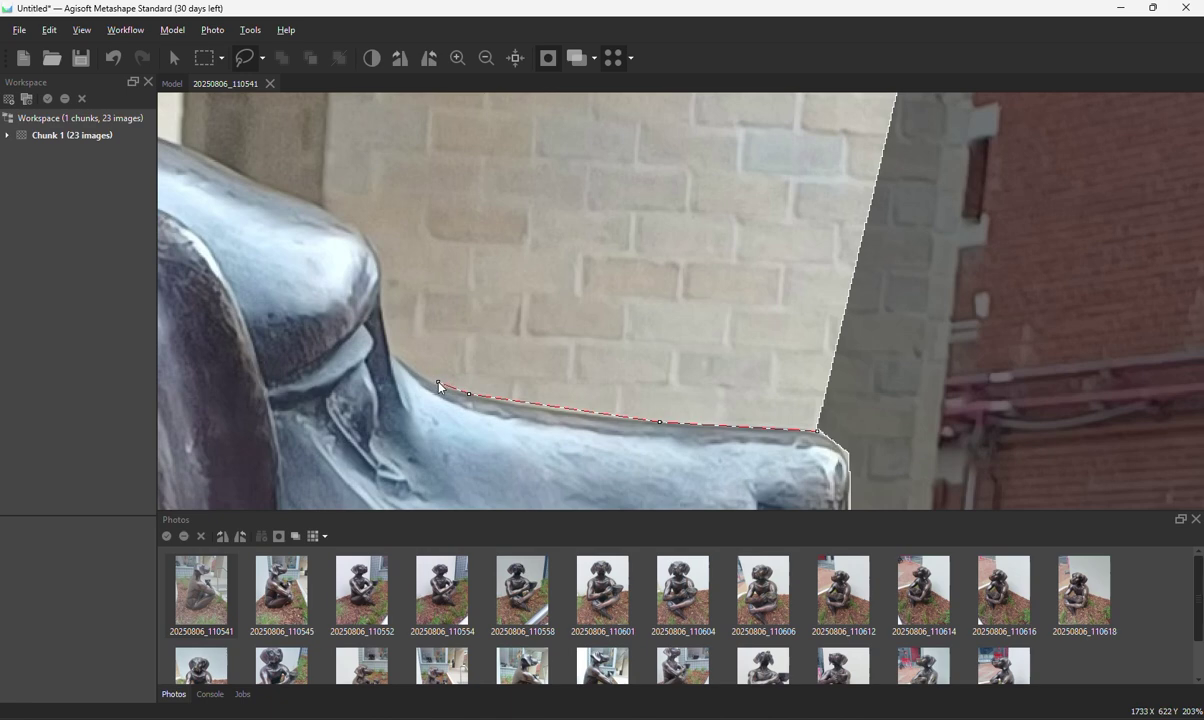
left_click(429, 381)
left_click(391, 350)
- Continue the outline up over the dog's brow and along its forehead
left_click(381, 295)
left_click(381, 267)
left_click(358, 226)
middle_click_drag(303, 218, 441, 368)
left_click(392, 327)
left_click(253, 271)
- Continue the outline over the crown to the upper back of the head
middle_click_drag(212, 262, 572, 311)
left_click(480, 293)
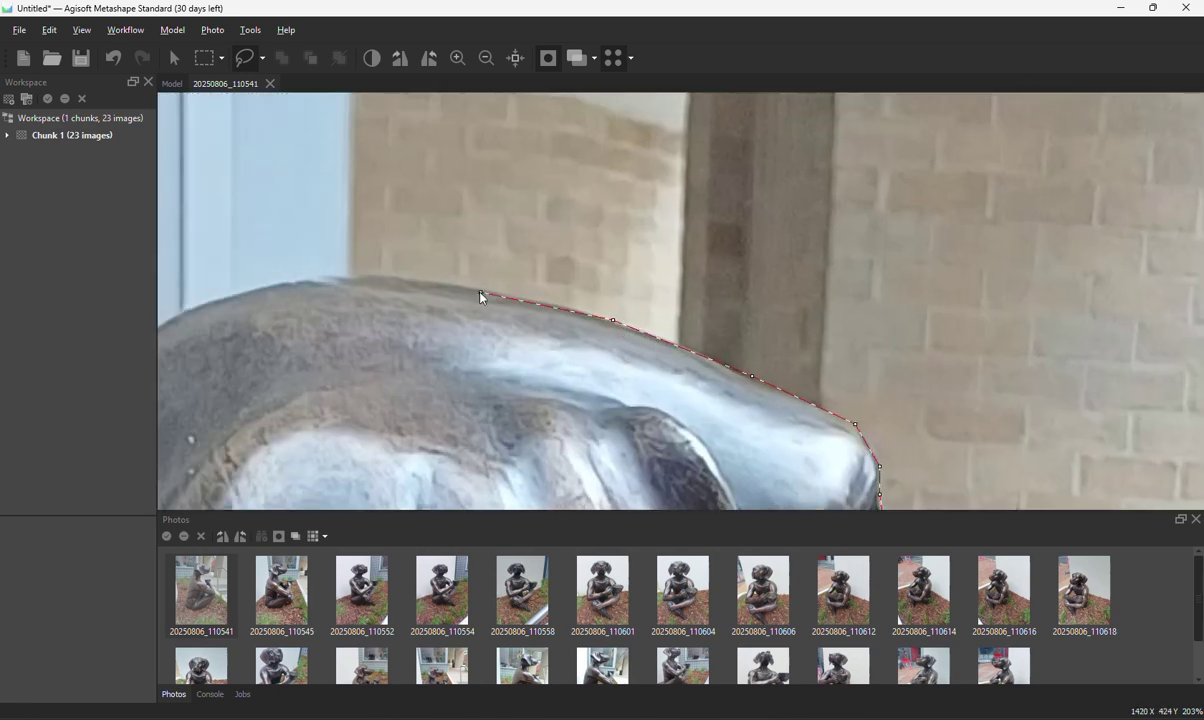
left_click(339, 278)
left_click(253, 293)
middle_click_drag(164, 341, 694, 331)
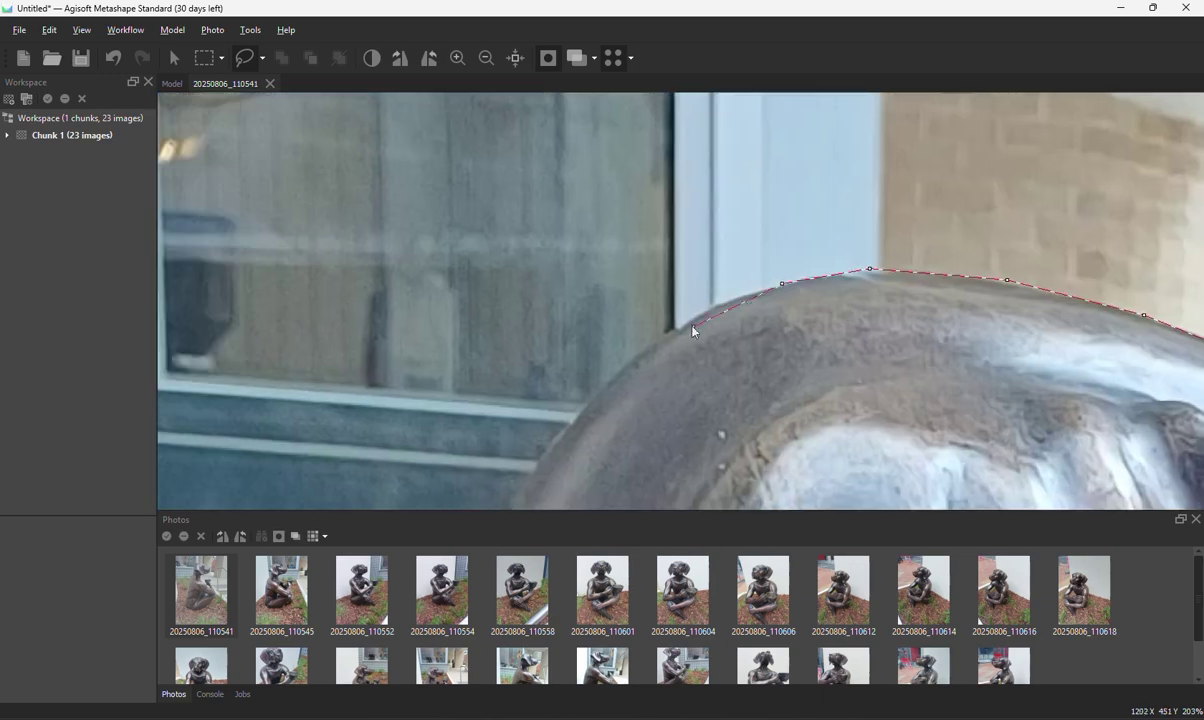
left_click(676, 327)
- Run the outline through the photo's upper left corner and along its top edge, close it at the nose, and add it to the mask
scroll(541, 460, "down", 8)
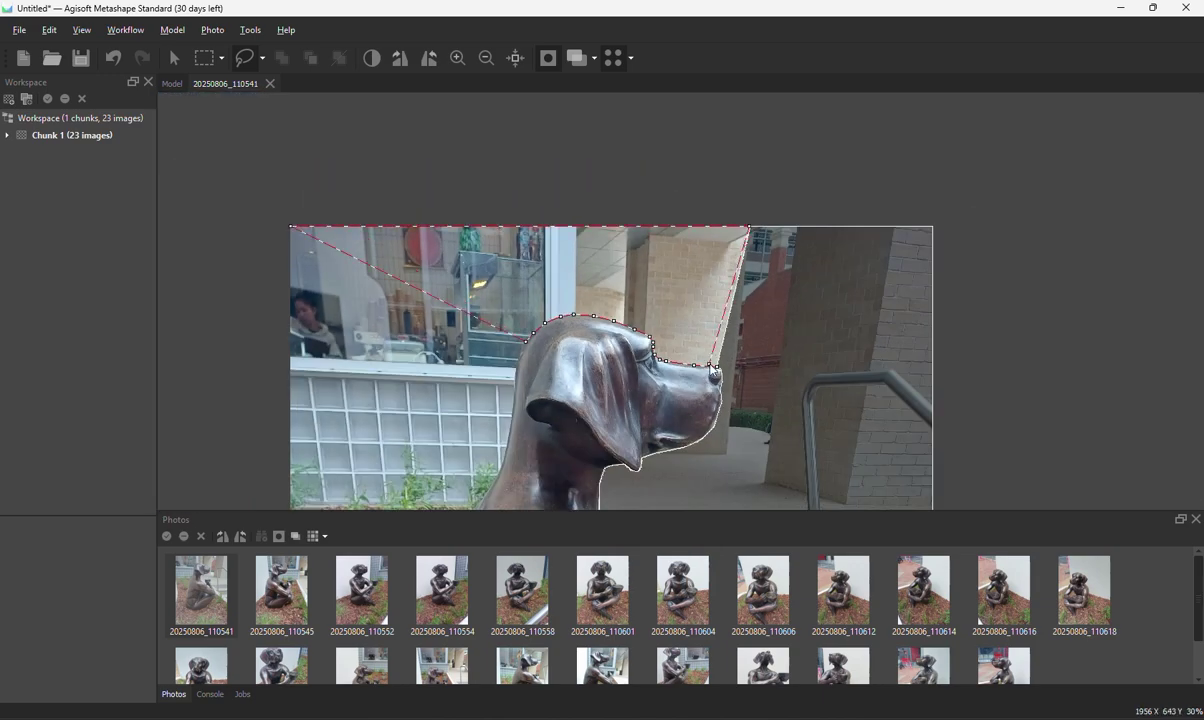
double_click(750, 229)
left_click(281, 57)
- Outline a small triangle from the photo's top edge down over the unmasked seam above the nose and add it to the mask
left_click(685, 232)
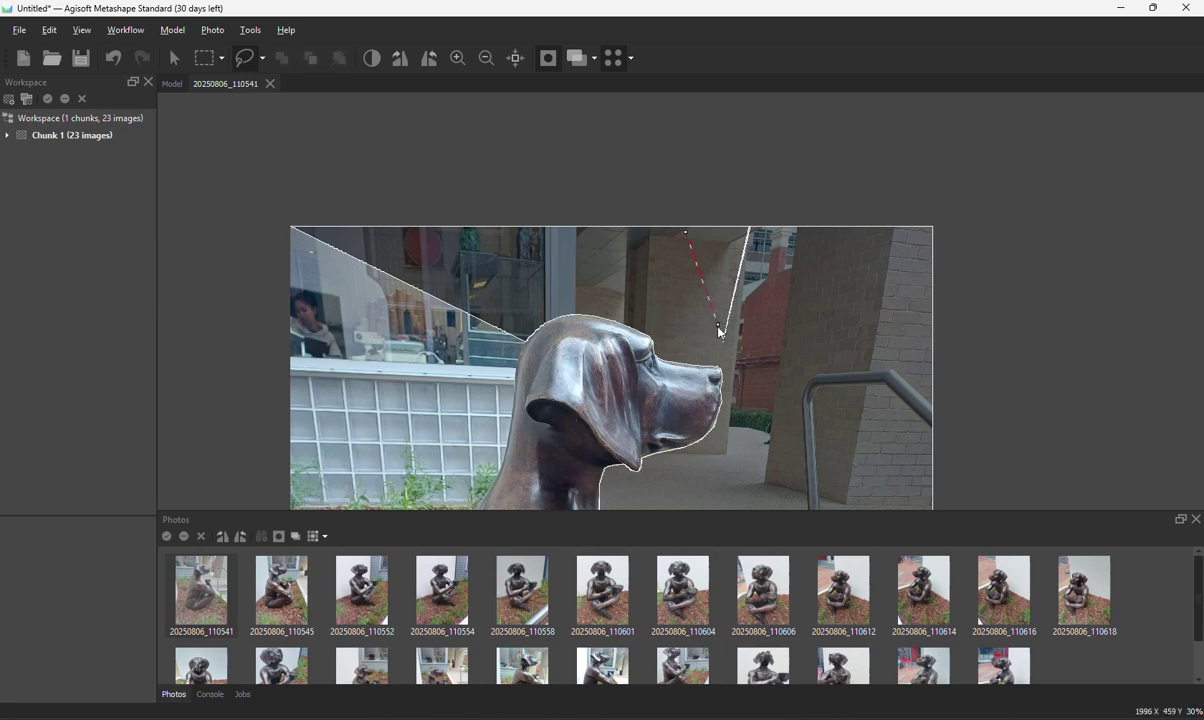
left_click(685, 233)
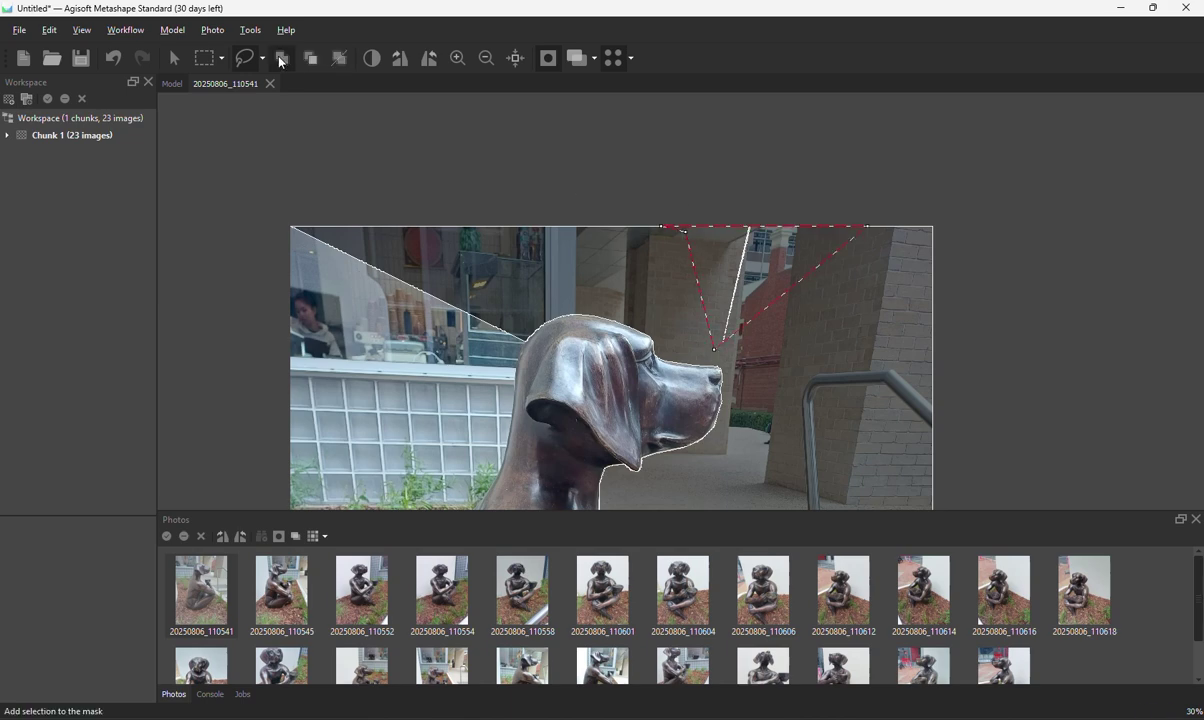
left_click(281, 57)
- Start an outline at the back of the head and trace it down the back of the neck toward the shoulder
scroll(508, 337, "up", 3)
scroll(508, 336, "up", 1)
left_click(555, 358)
left_click(528, 437)
middle_click_drag(528, 437, 516, 213)
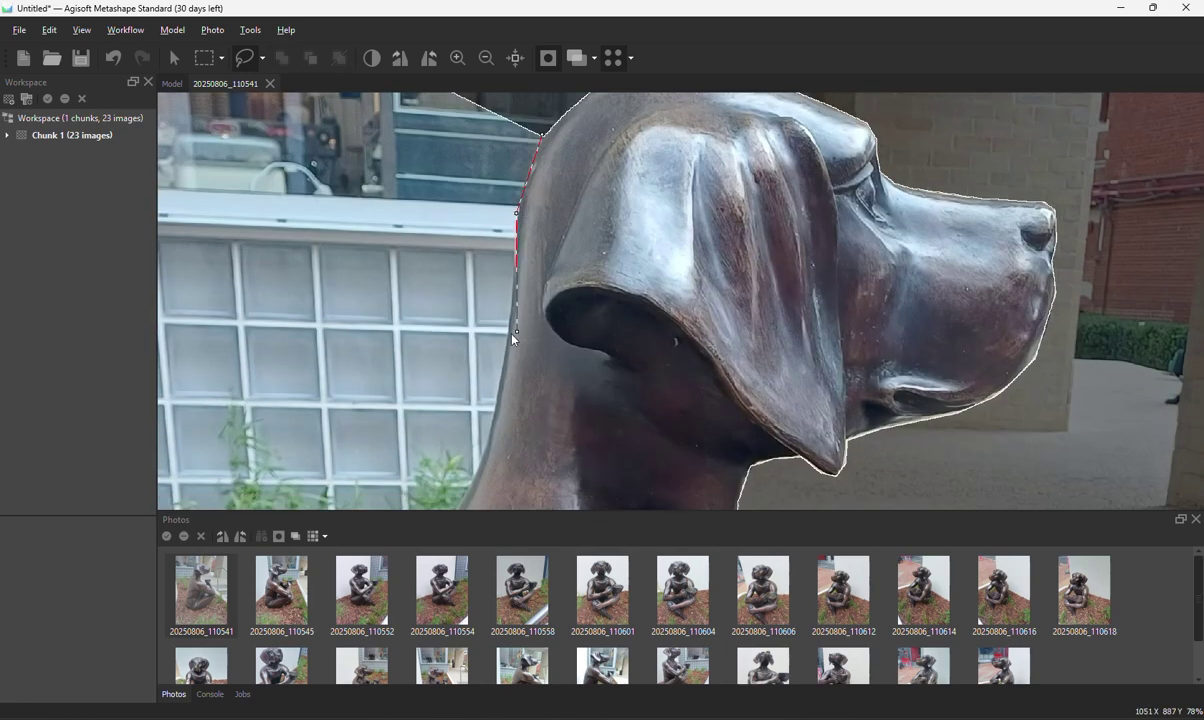
left_click(508, 339)
left_click(495, 416)
left_click(480, 463)
middle_click_drag(440, 452, 476, 358)
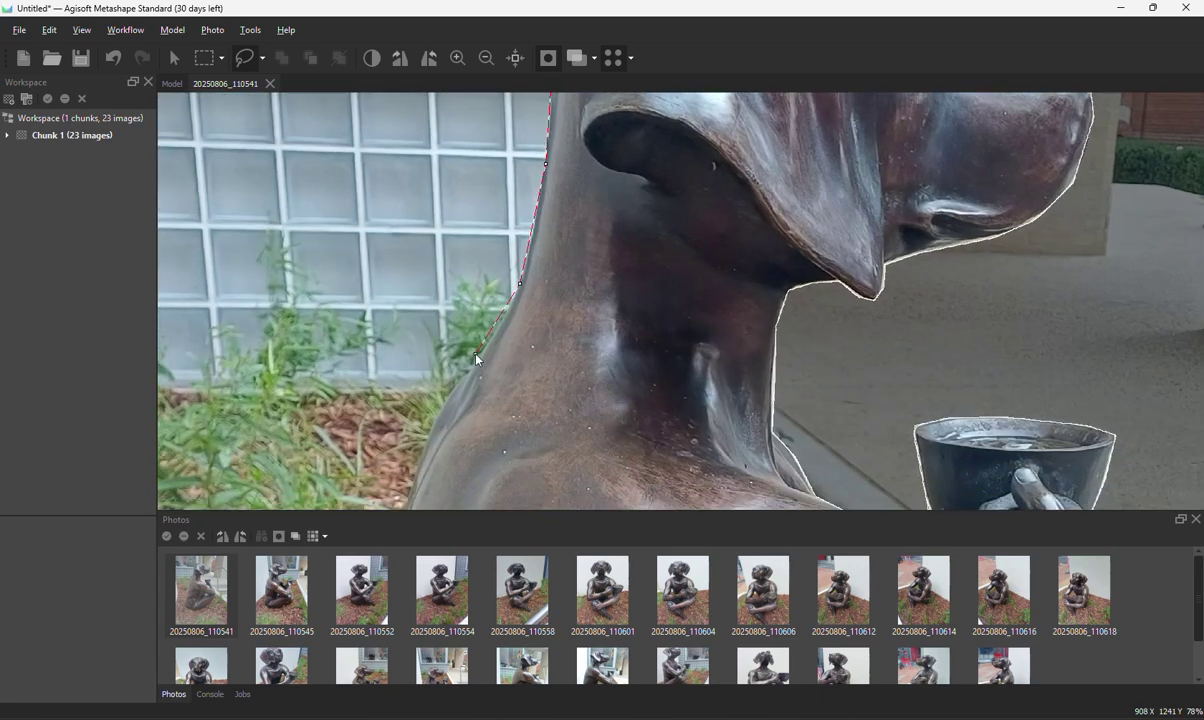
- Continue the outline over the shoulder and down the statue's back toward its base
scroll(419, 438, "down", 4)
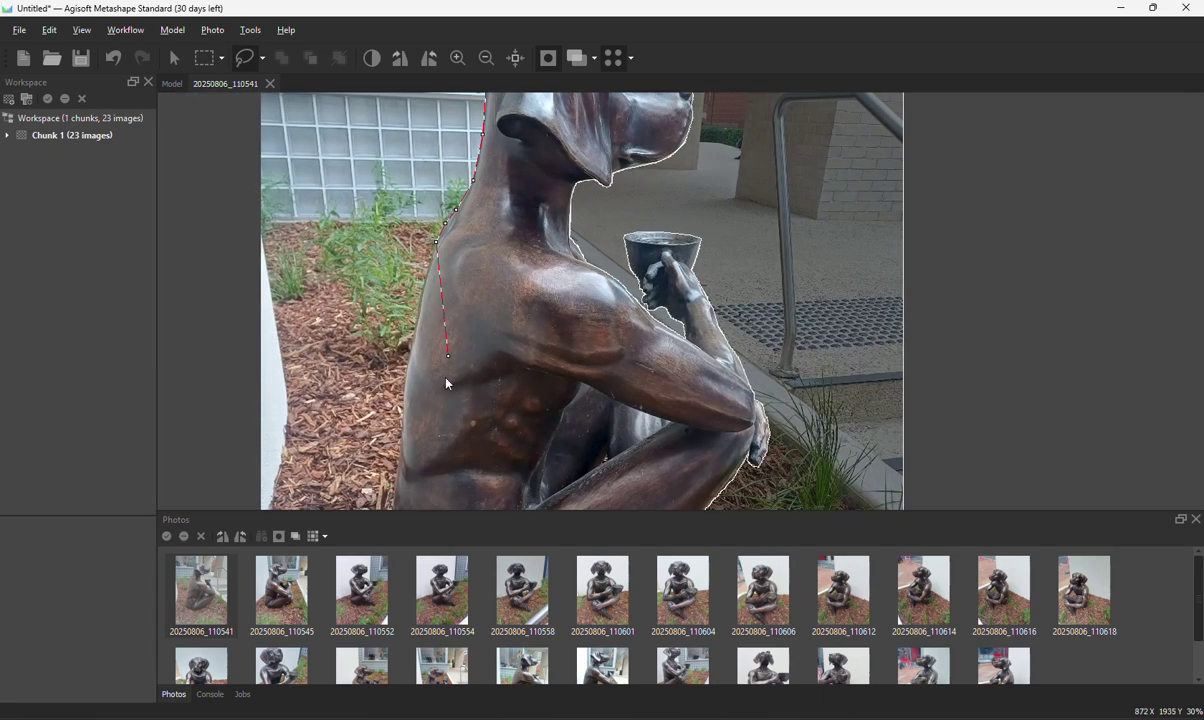
left_click(401, 456)
middle_click_drag(395, 499, 402, 334)
left_click(402, 334)
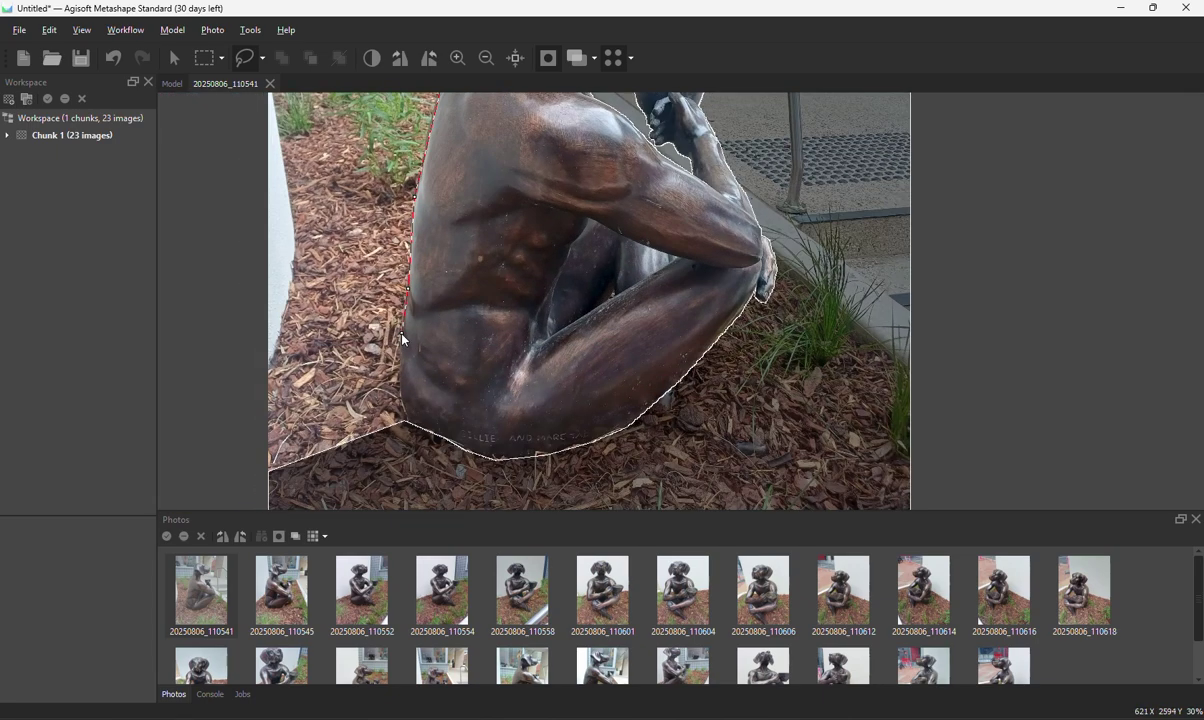
left_click(398, 388)
- Run the outline around the photo's left edge and upper left corner, close it at the back of the head, and add it to the mask
scroll(282, 350, "down", 6)
scroll(470, 297, "up", 4)
left_click(708, 263)
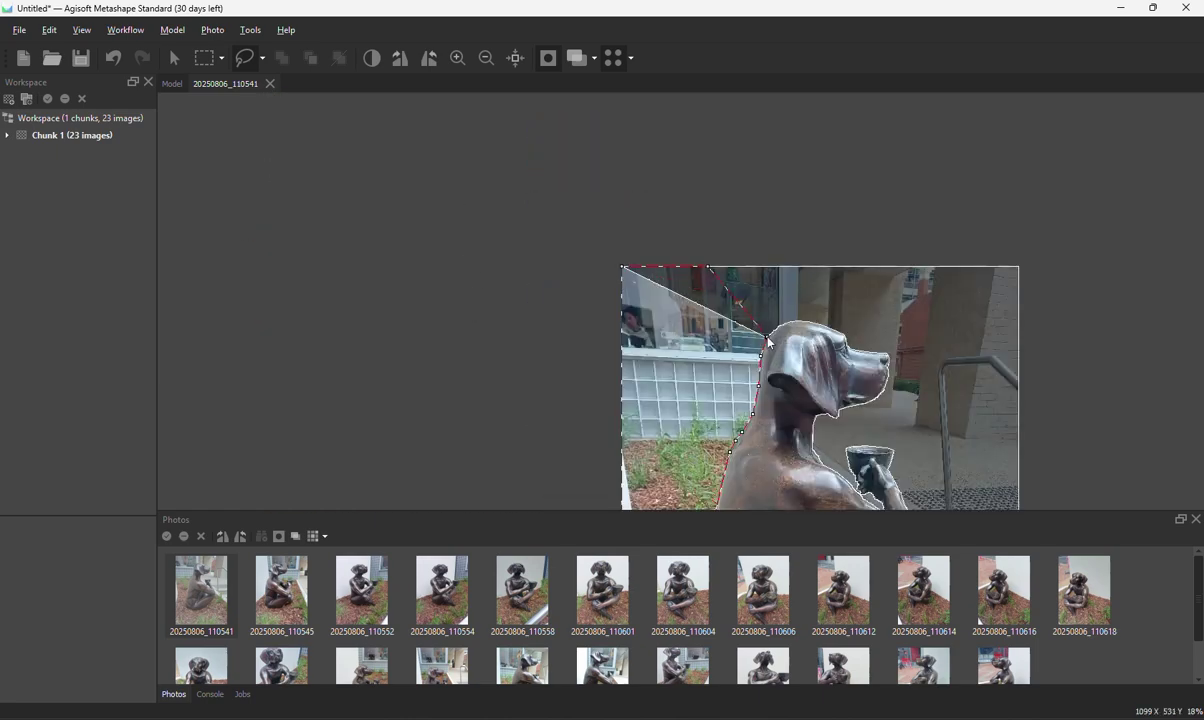
left_click(767, 337)
left_click(276, 66)
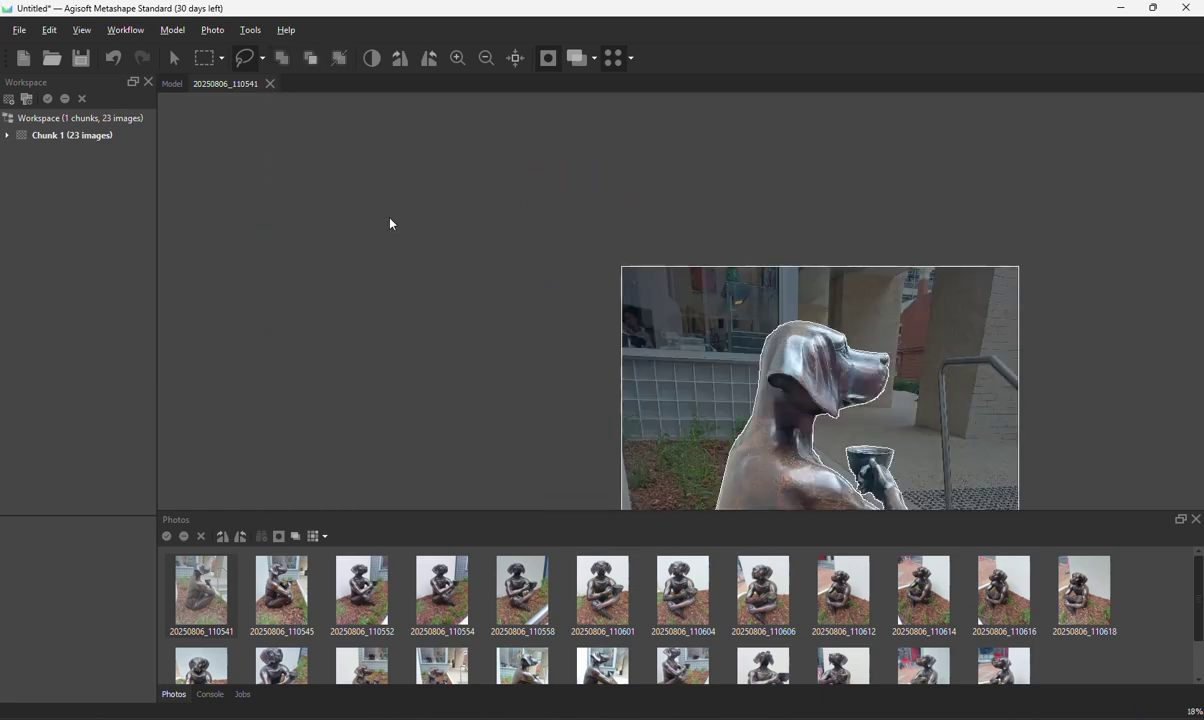
- In the Photo View appearance preferences, set the mask fill color to white (#ffffff)
scroll(380, 215, "down", 3)
scroll(450, 235, "up", 3)
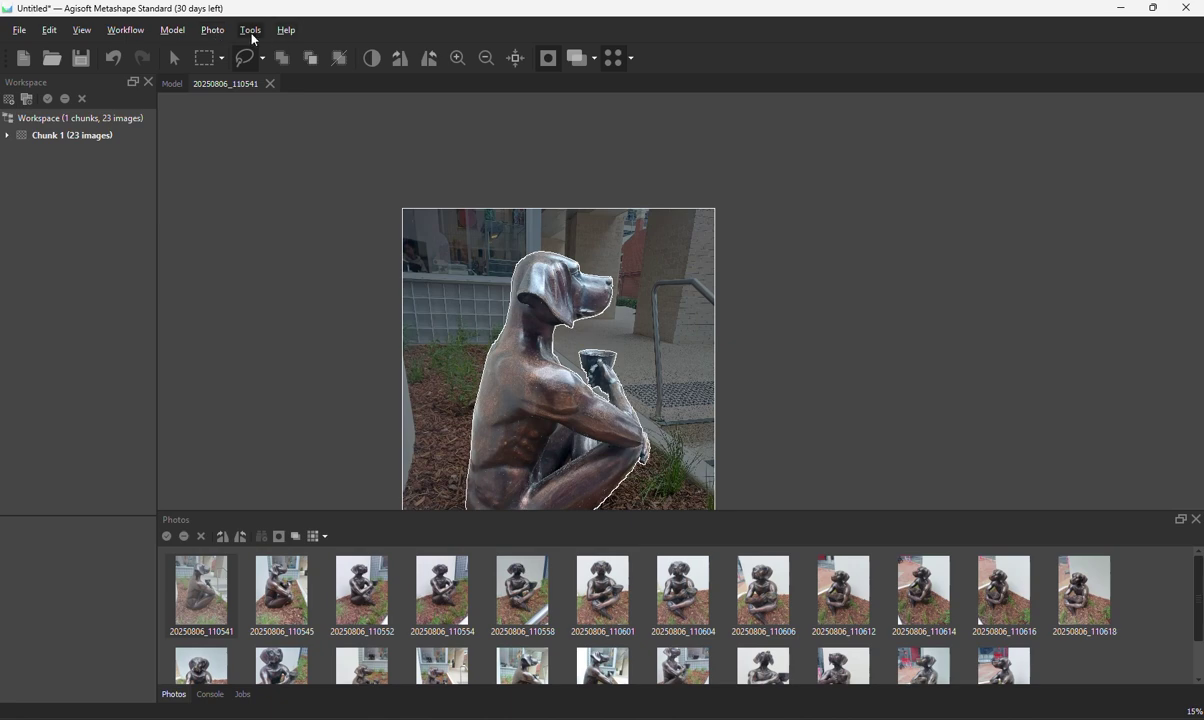
left_click(250, 30)
left_click(265, 273)
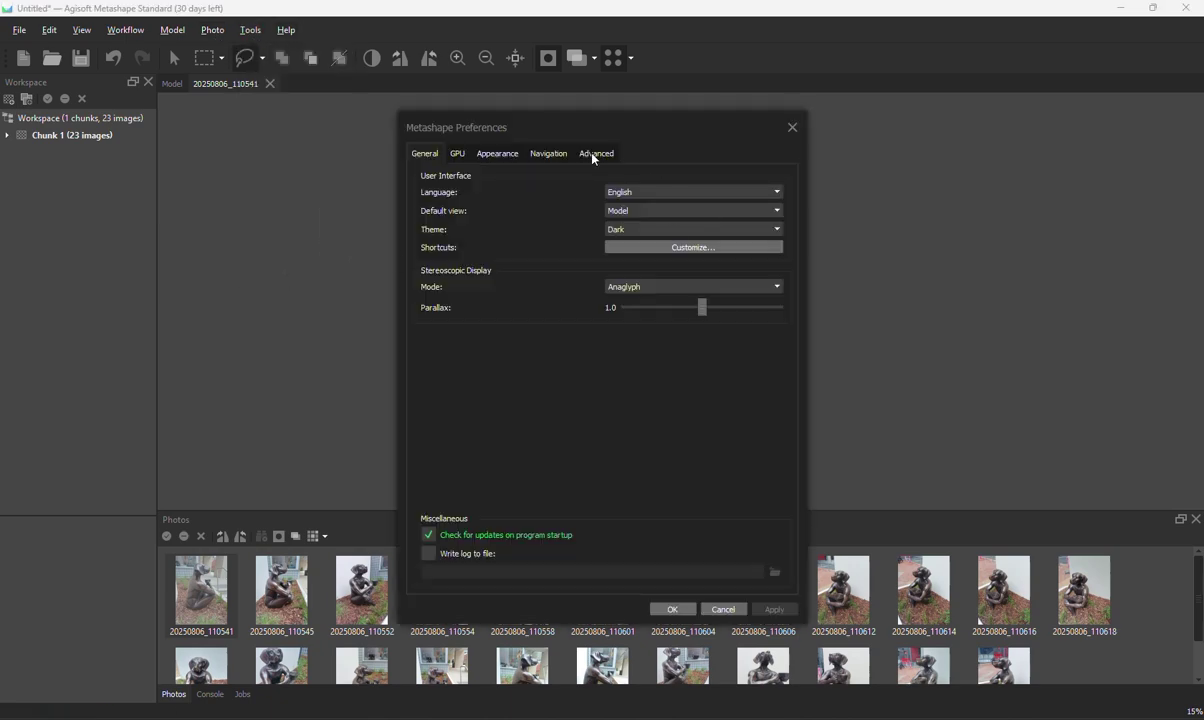
left_click(503, 153)
left_click(474, 215)
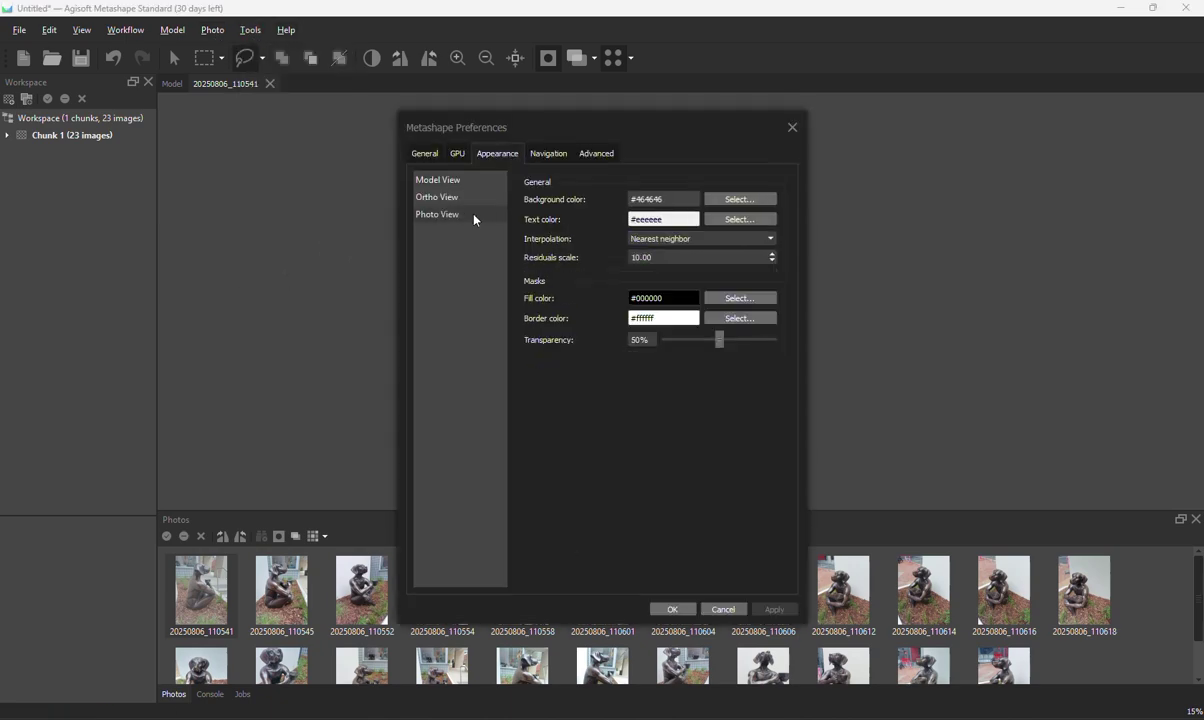
left_click(710, 298)
left_click(596, 366)
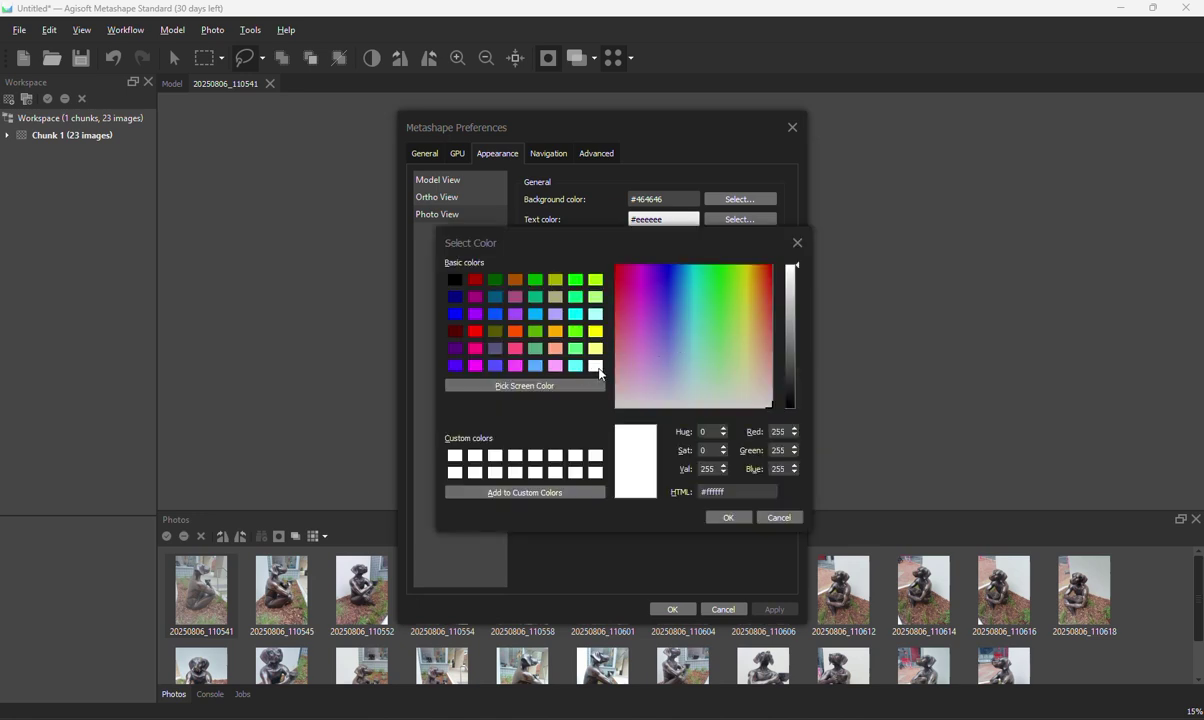
left_click(735, 517)
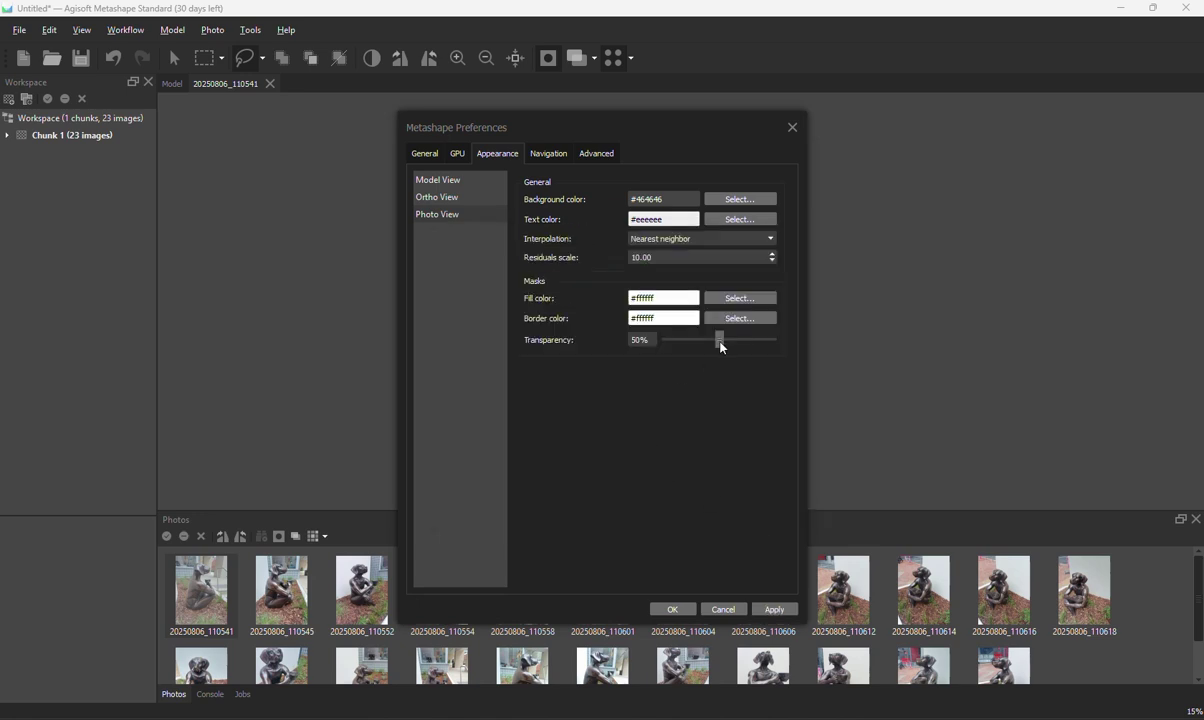
- Set the mask transparency to 80% and apply the preferences
left_click_drag(720, 346, 752, 362)
left_click_drag(515, 127, 327, 108)
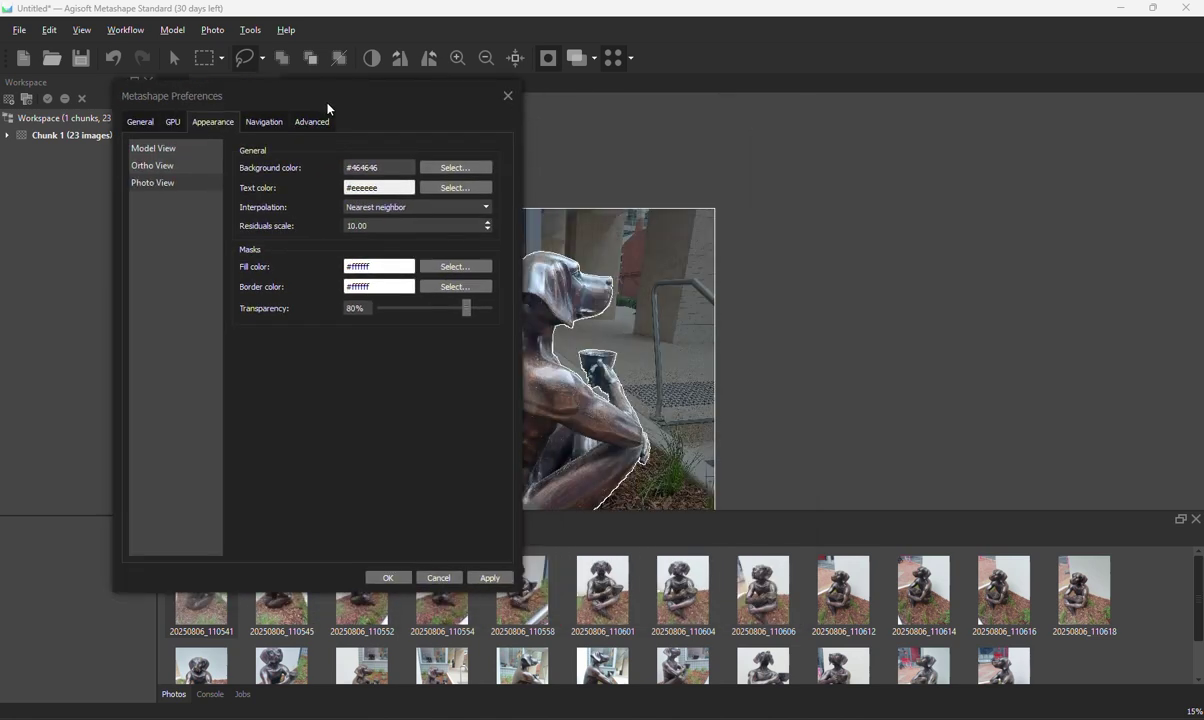
left_click(489, 577)
left_click(388, 578)
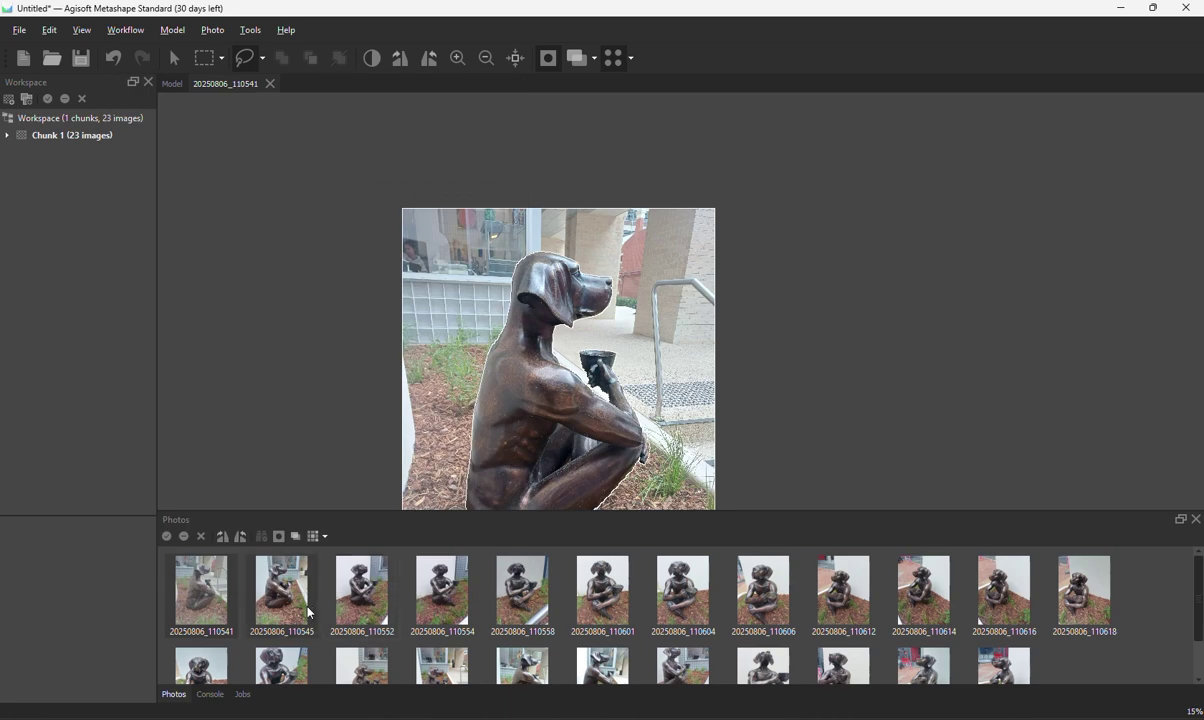
- Generate a mask for photo 20250806_110545 only, using the Automatic (AI) method and the Replacement operation
double_click(281, 590)
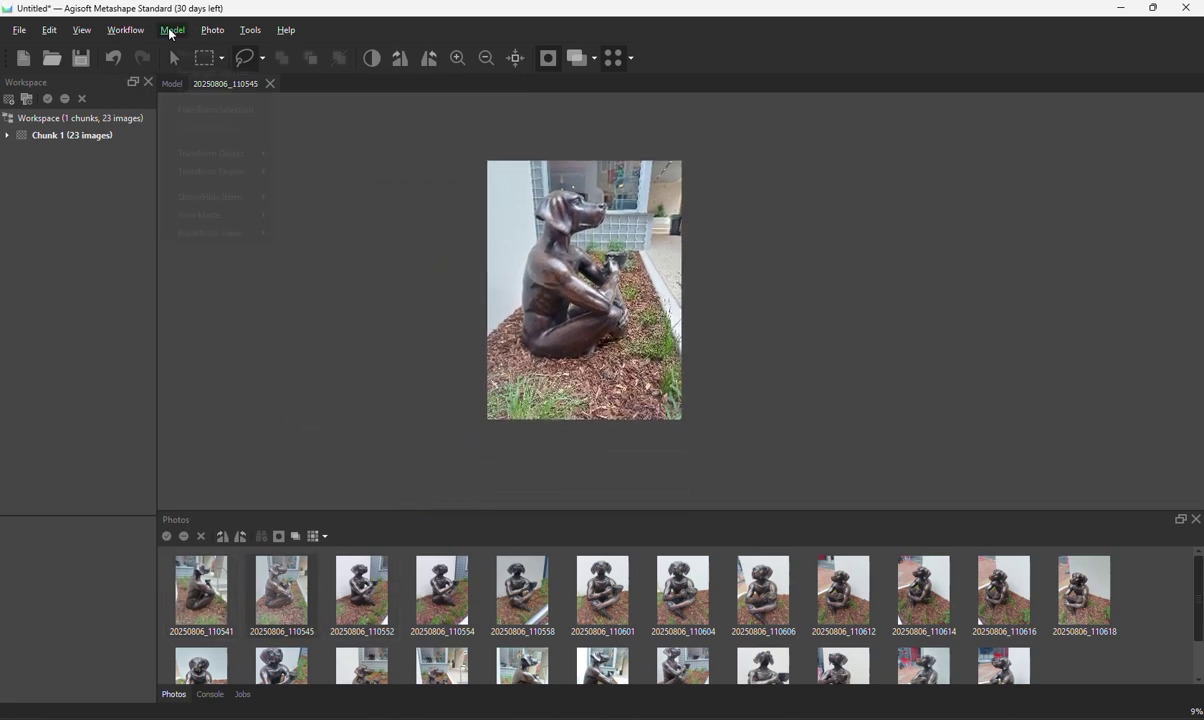
left_click(208, 31)
mouse_move(250, 31)
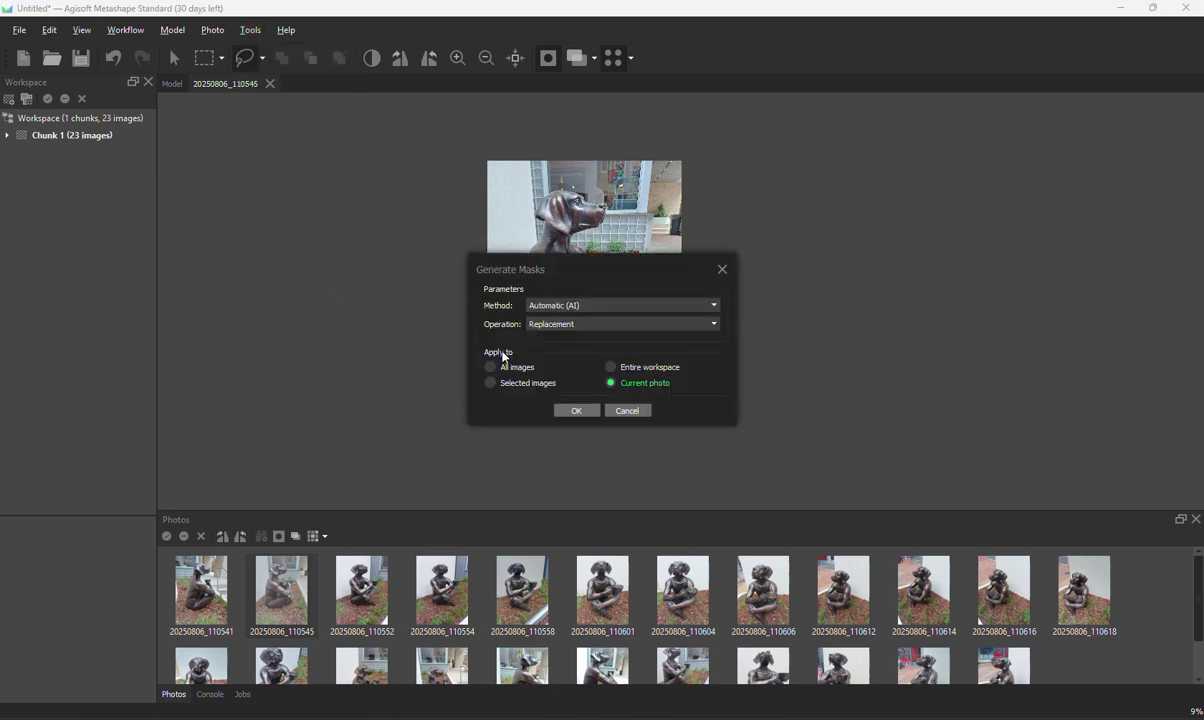
left_click(576, 410)
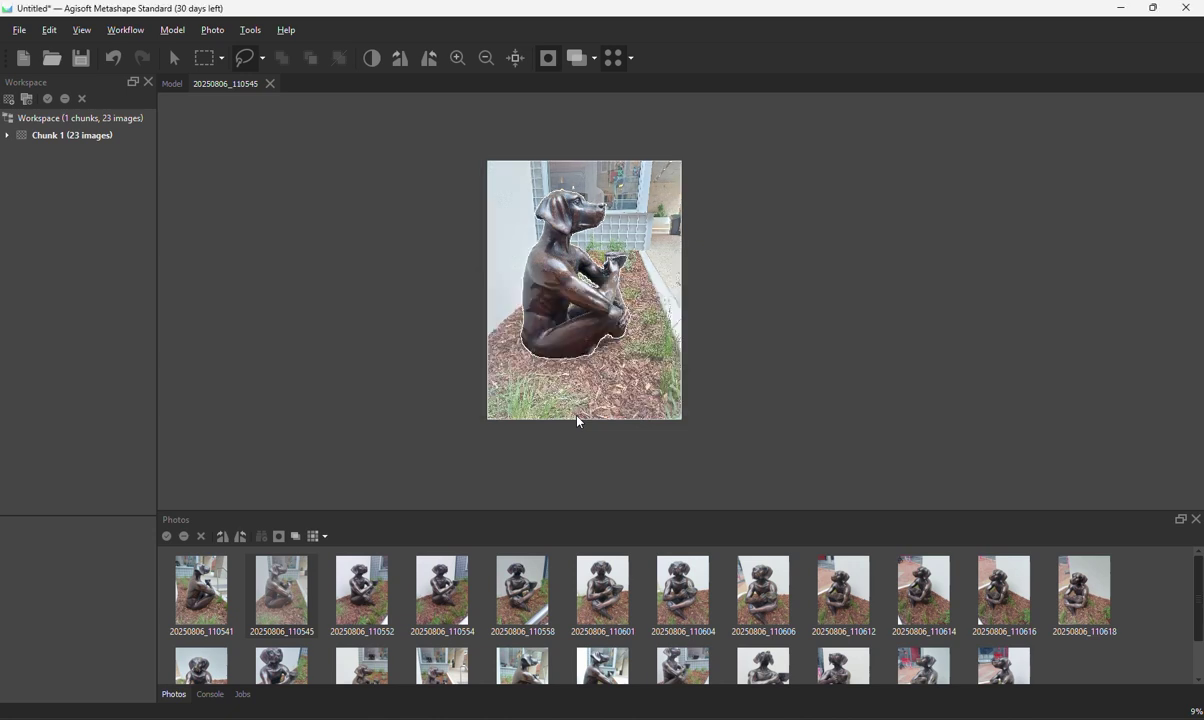
- Open photo 20250806_110552 and select all photos from it through 20250806_110718
double_click(355, 605)
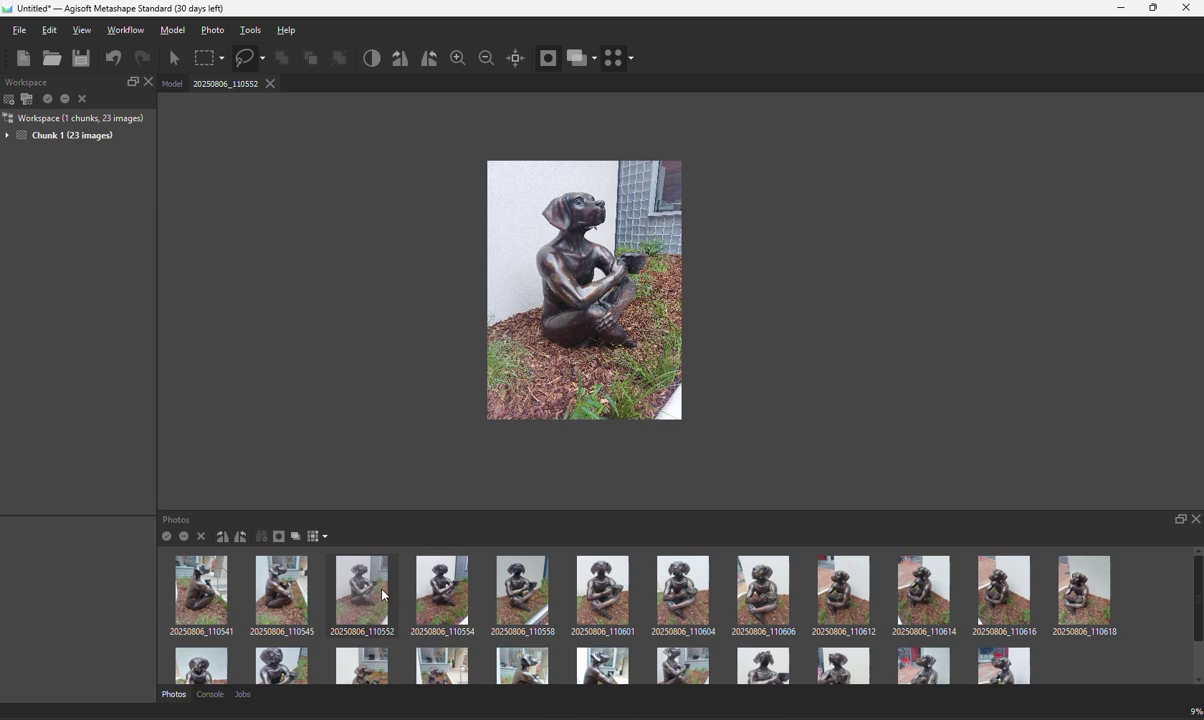
left_click_drag(356, 552, 1100, 640)
left_click_drag(1099, 686, 222, 662)
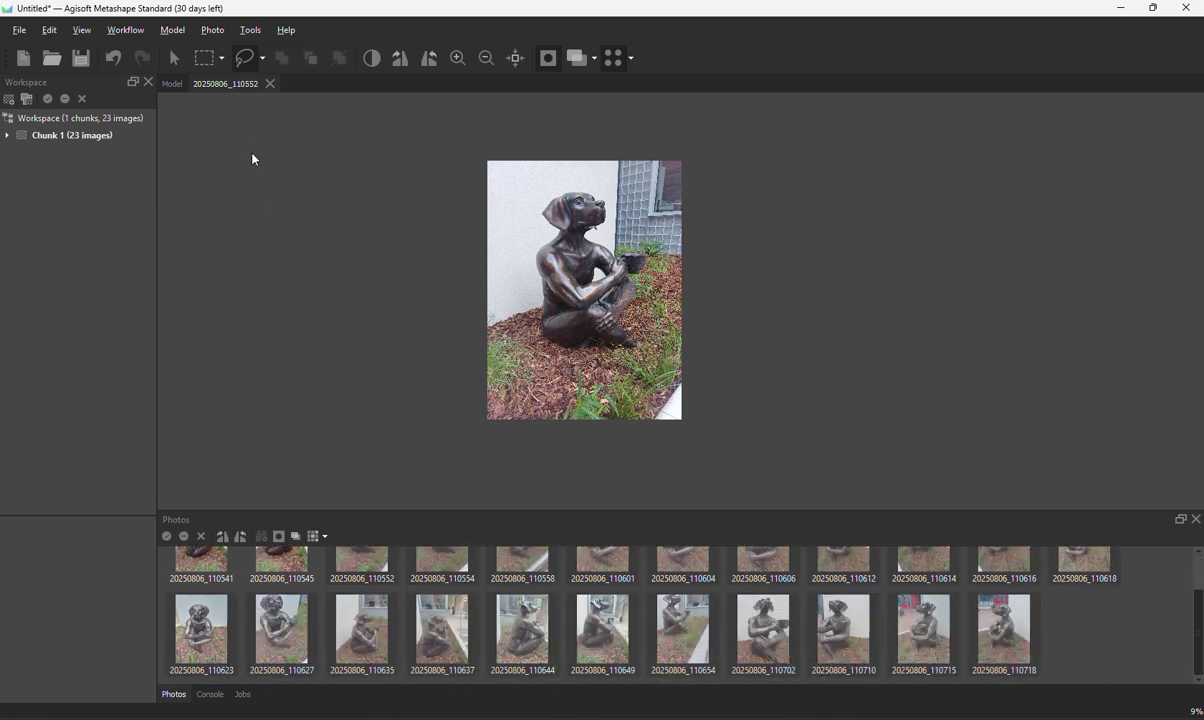
- Generate Automatic (AI) masks with Replacement for the selected images and check the masks on photos 20250806_110637 and 20250806_110644
left_click(250, 30)
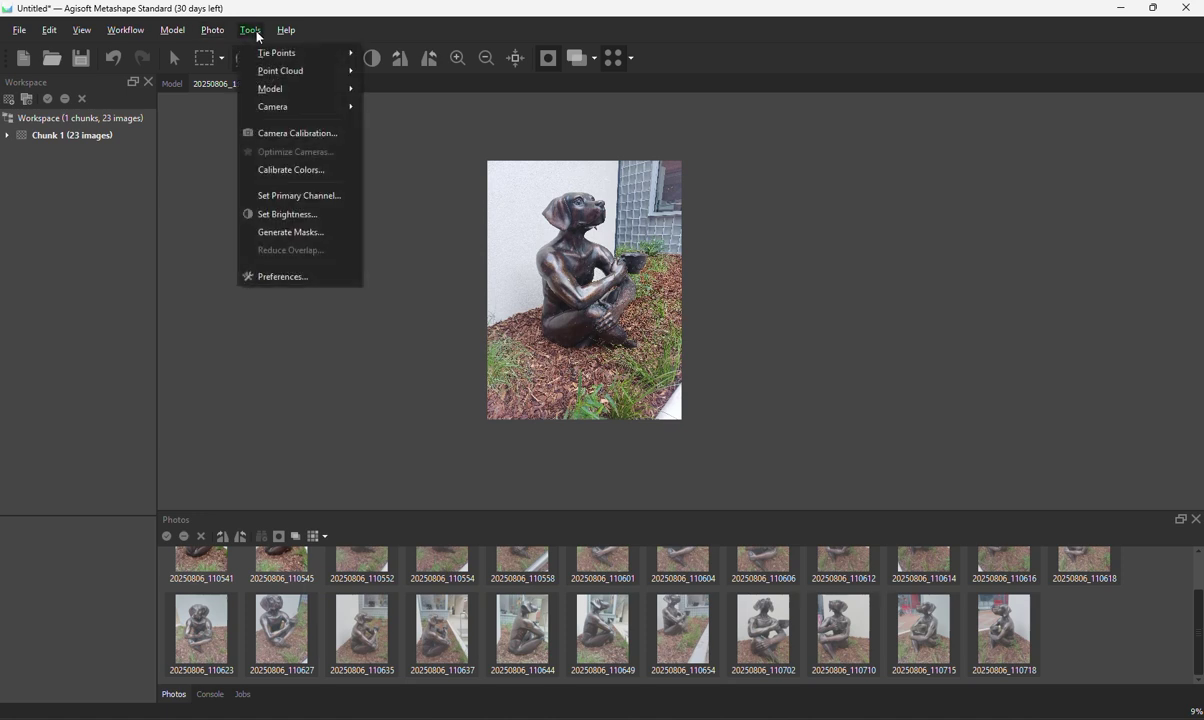
left_click(320, 238)
left_click(545, 388)
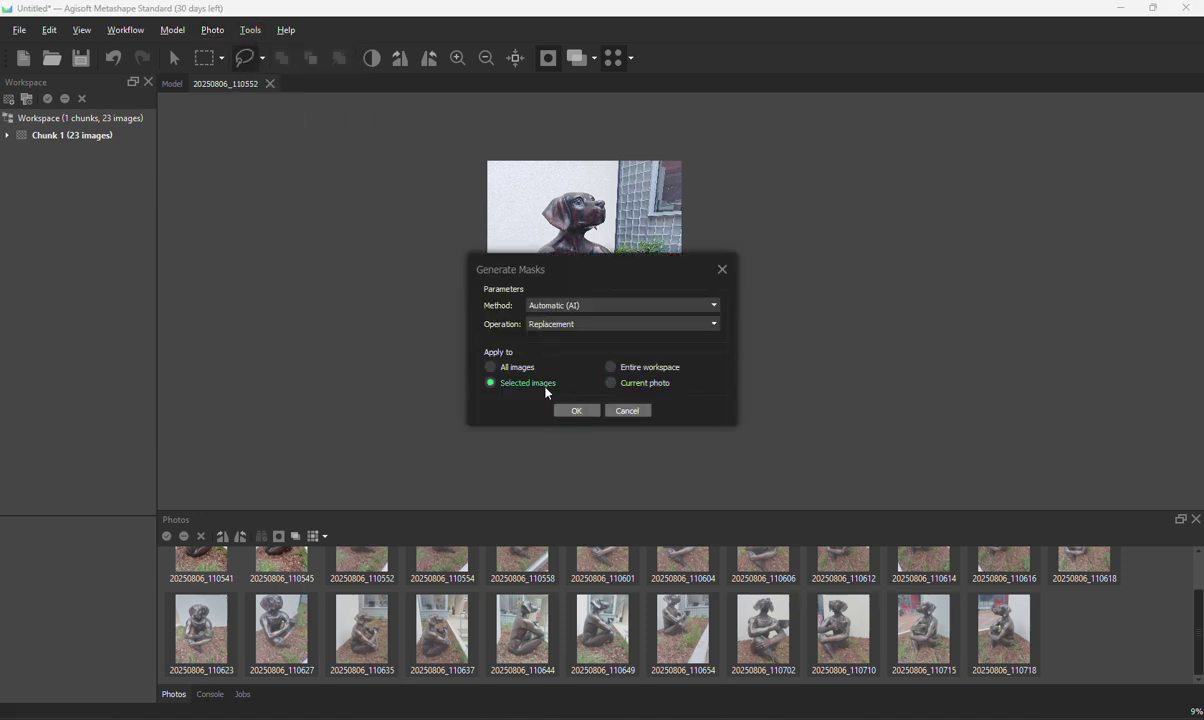
left_click(584, 412)
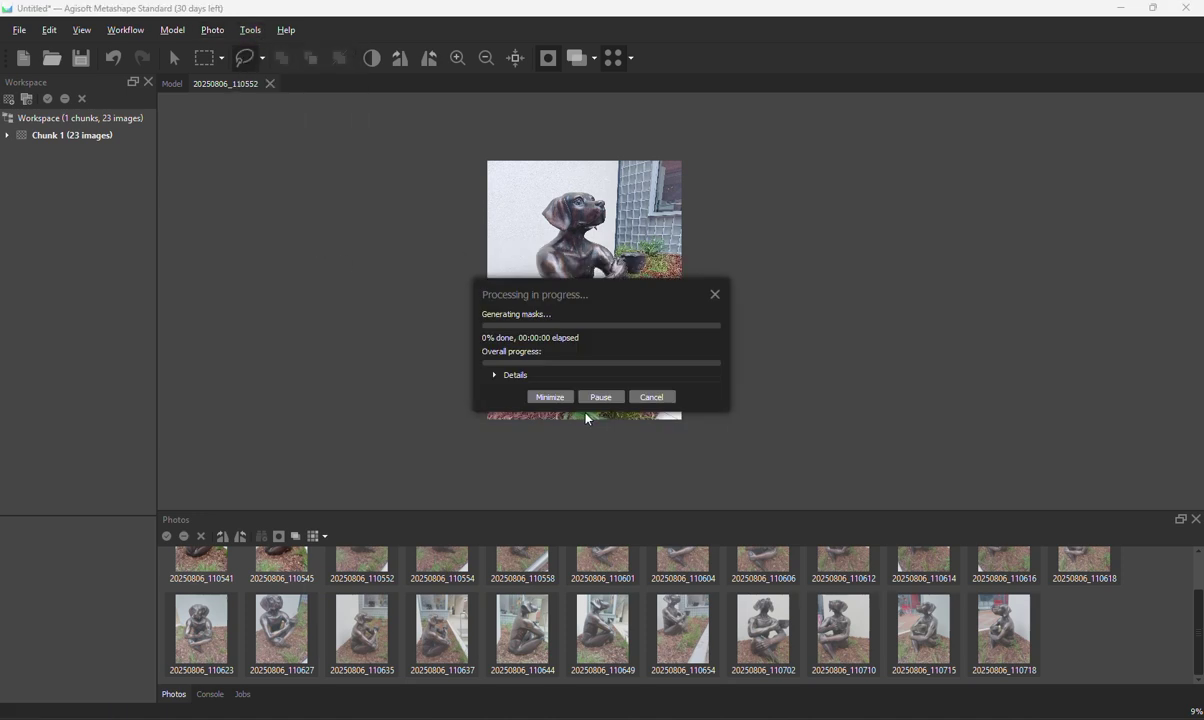
left_click(495, 375)
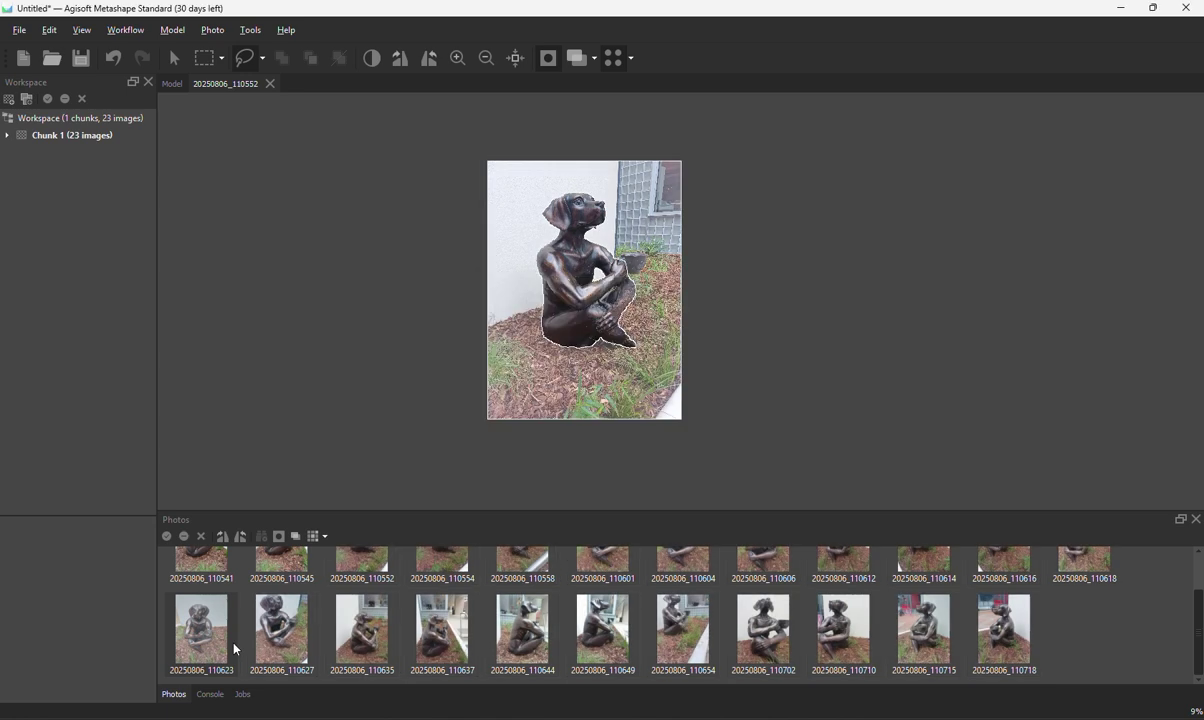
double_click(427, 640)
double_click(545, 641)
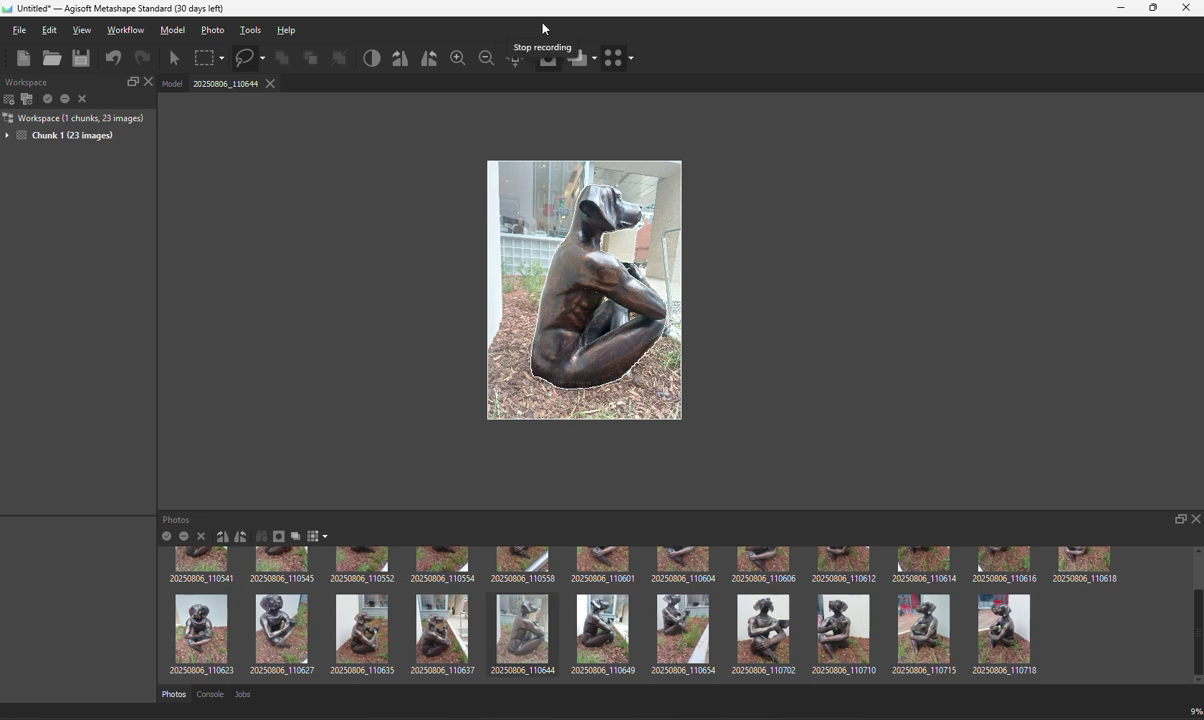
- Set up photo alignment with High accuracy, generic preselection and Estimated reference preselection, and enable saving the project after each step
left_click(126, 30)
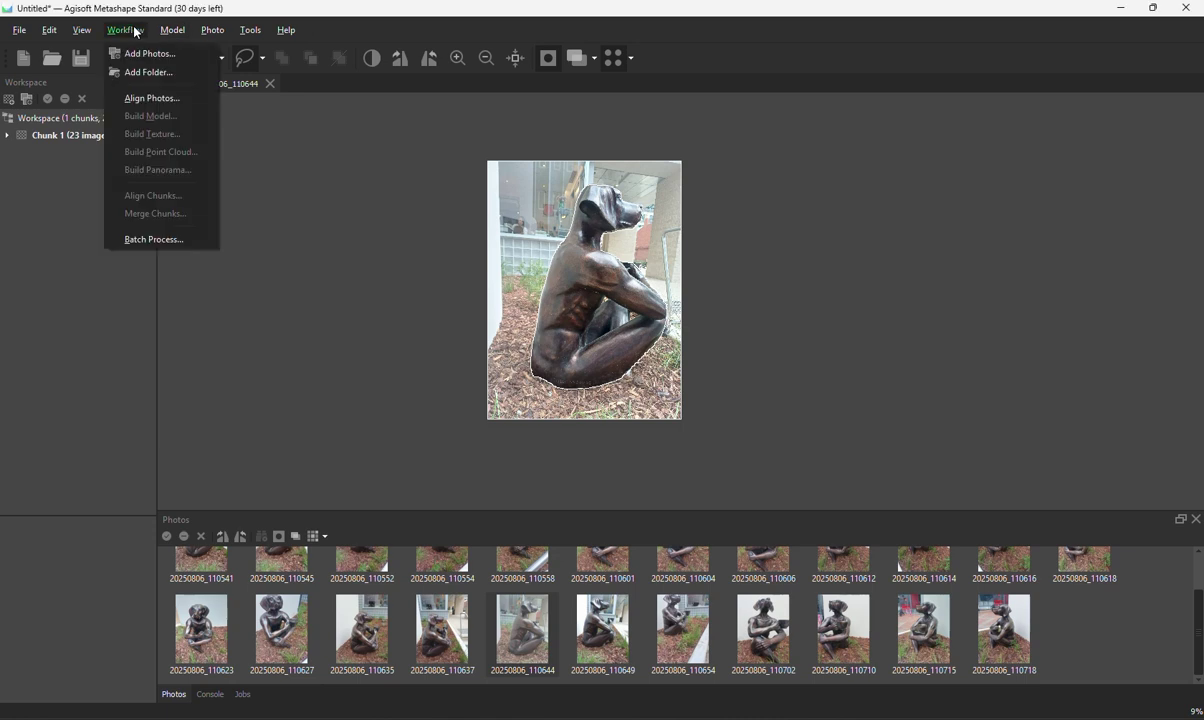
left_click(152, 99)
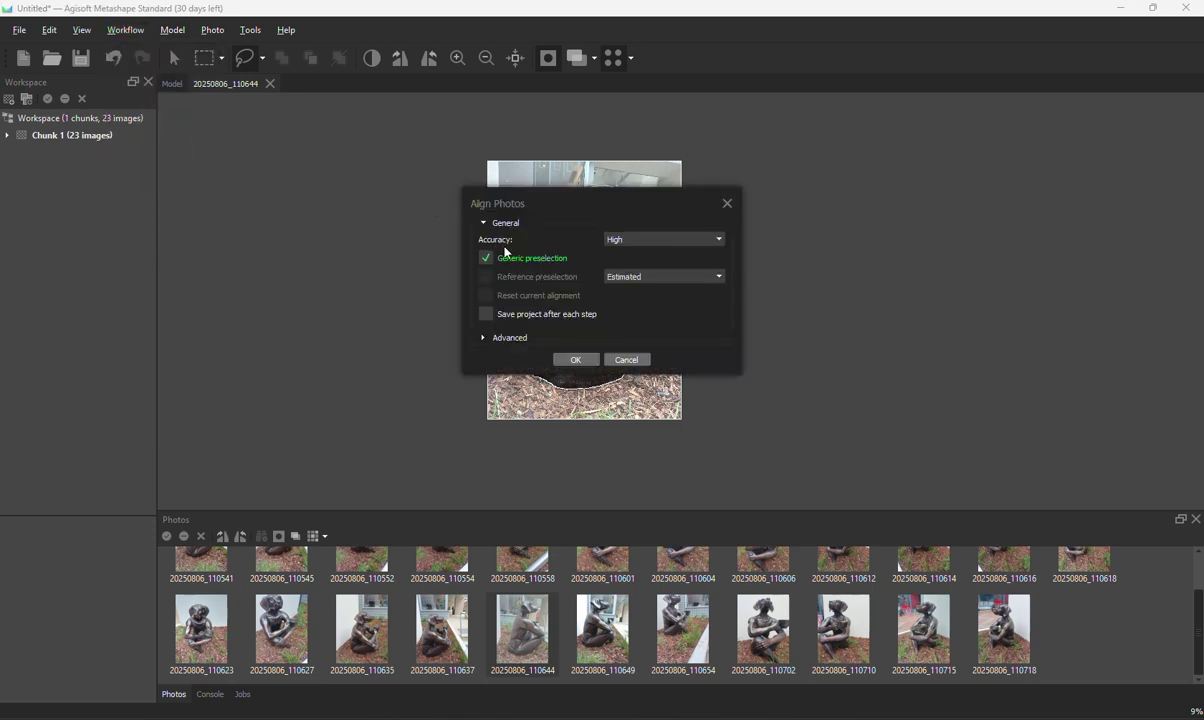
left_click(623, 278)
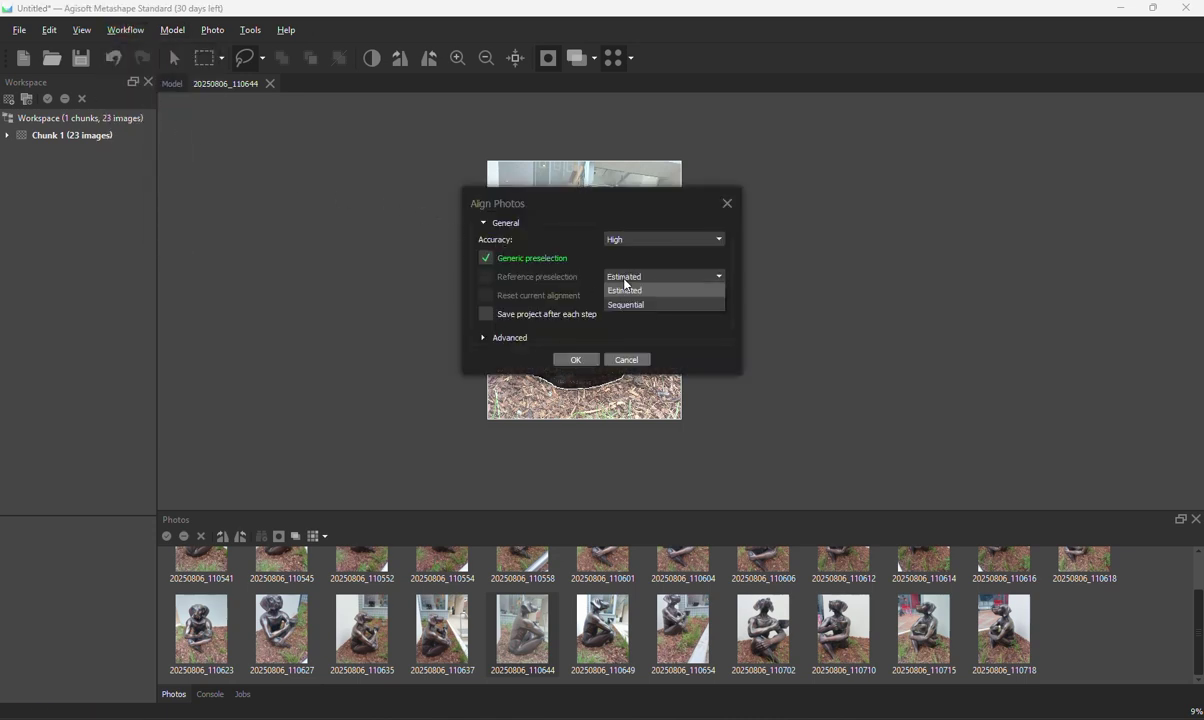
left_click(623, 280)
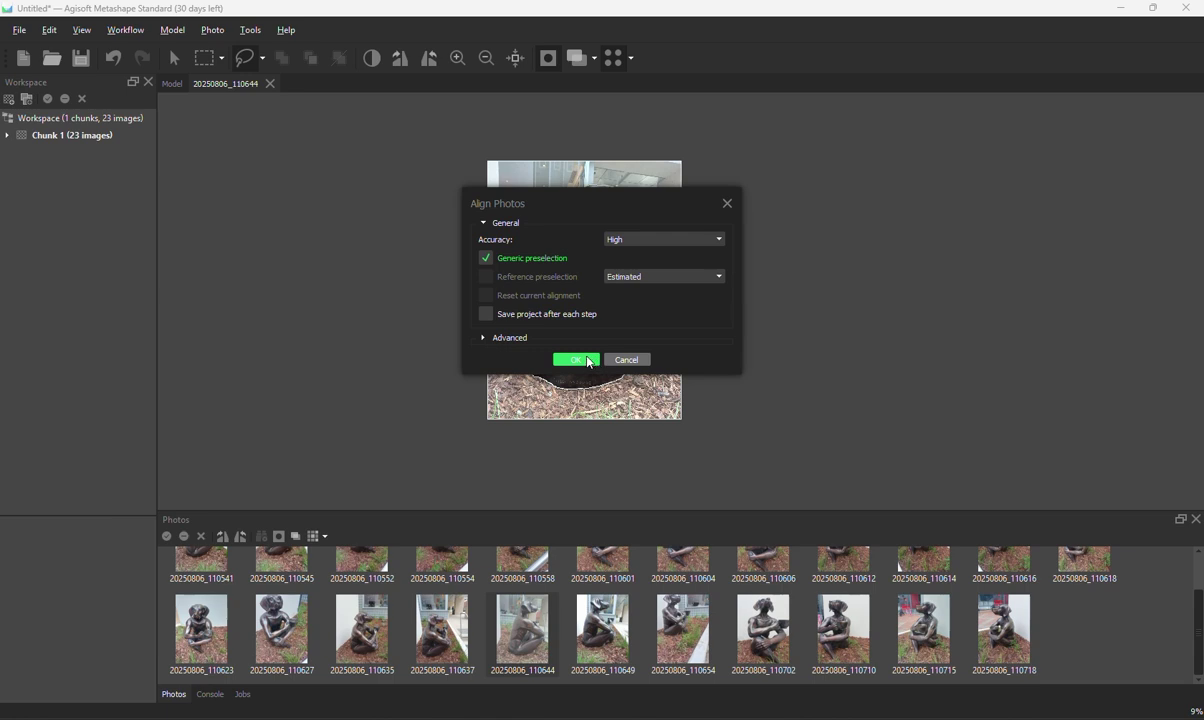
left_click(519, 313)
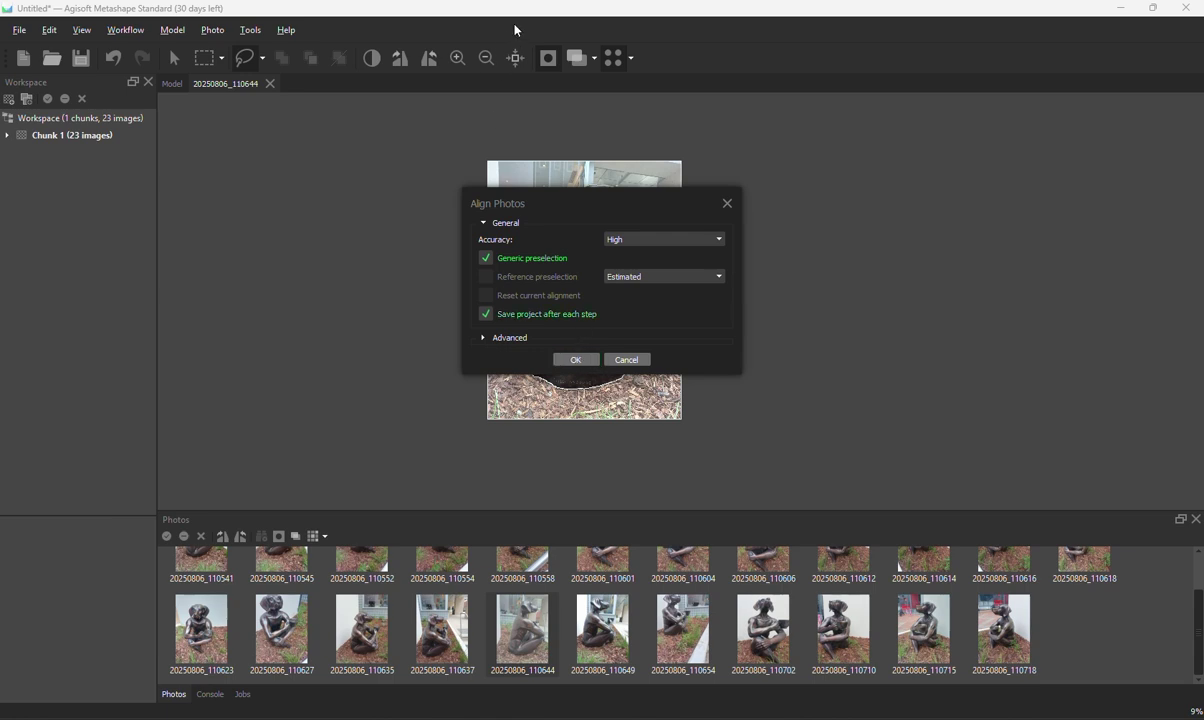
left_click(660, 277)
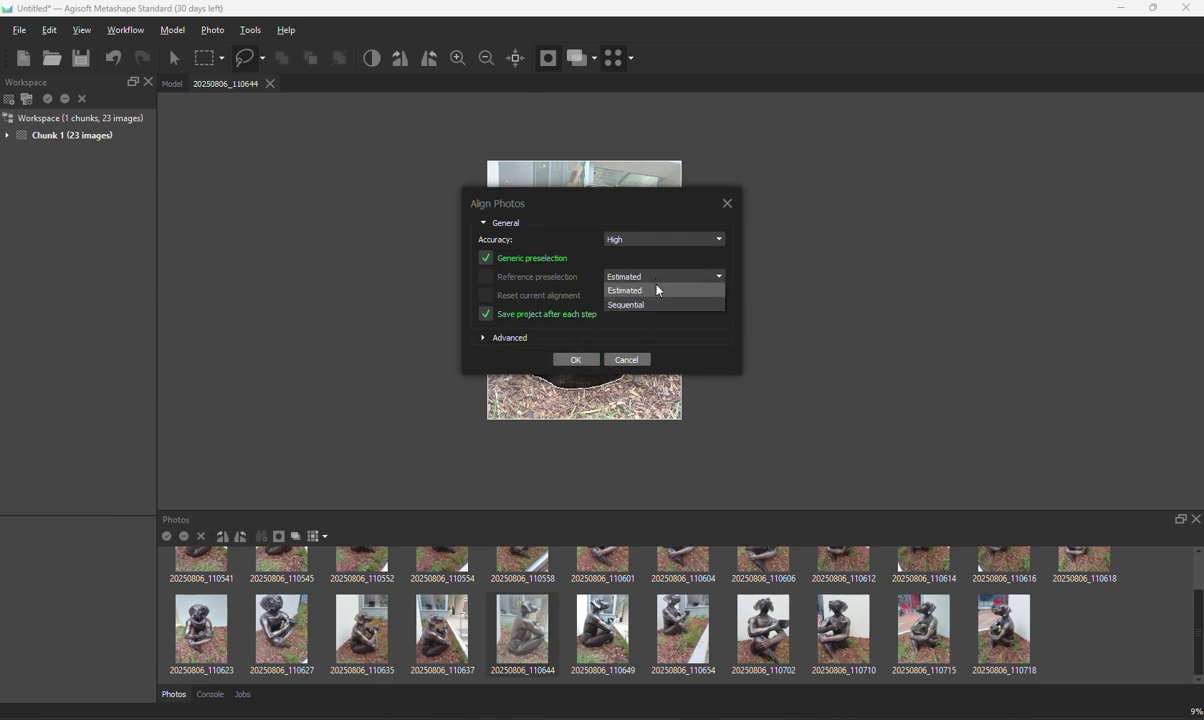
left_click(625, 289)
- Turn off excluding stationary tie points in the advanced alignment options, leave masks applied to None, and start the photo alignment
left_click(500, 341)
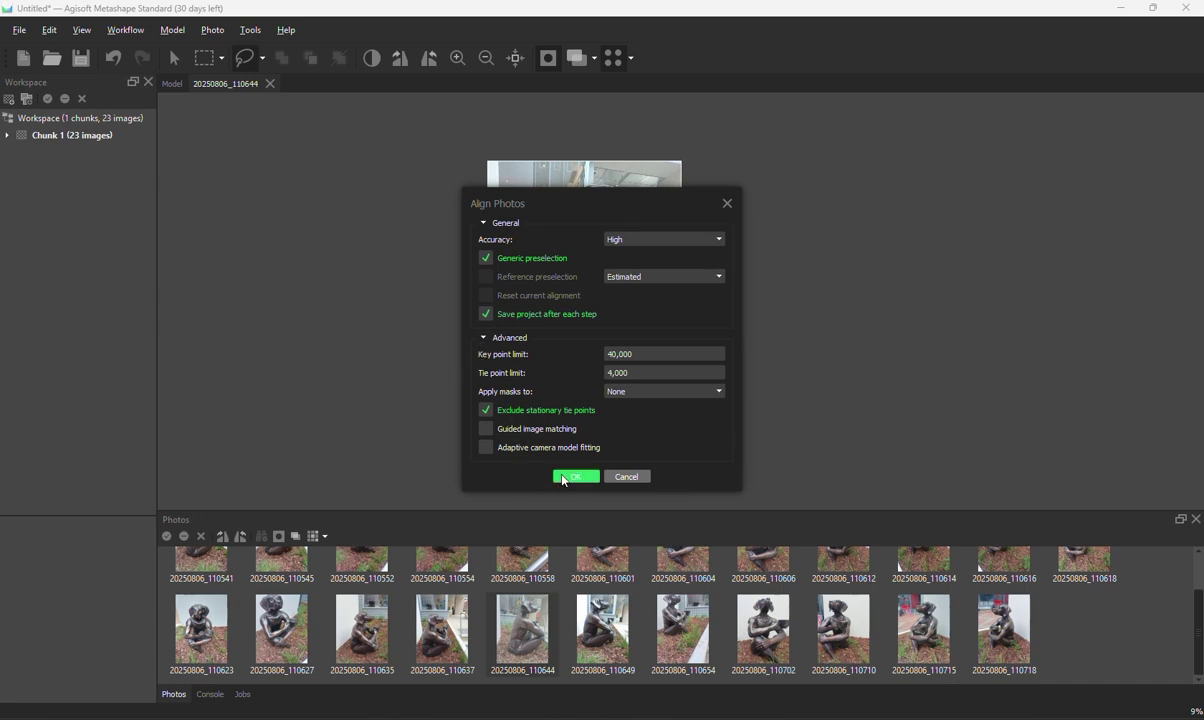
left_click(538, 411)
left_click(664, 391)
left_click(664, 398)
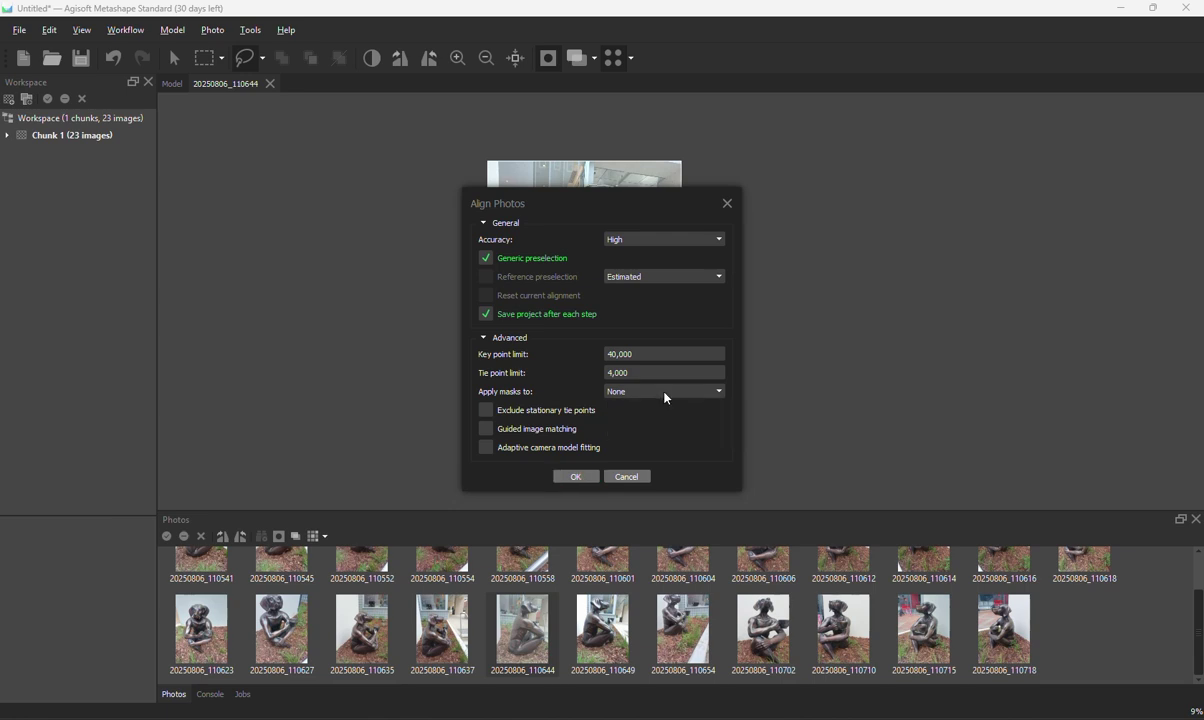
left_click(580, 477)
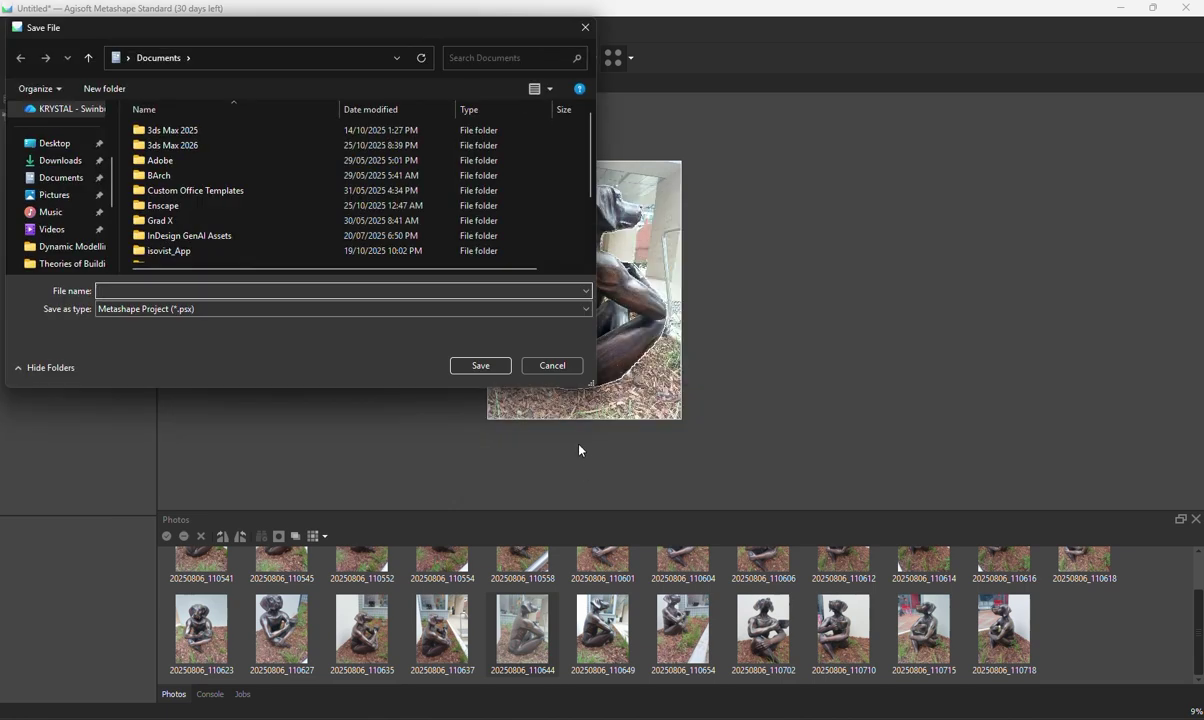
- Save the project as DogStatue in the Dynamic Modelling of Cities folder
scroll(213, 181, "down", 2)
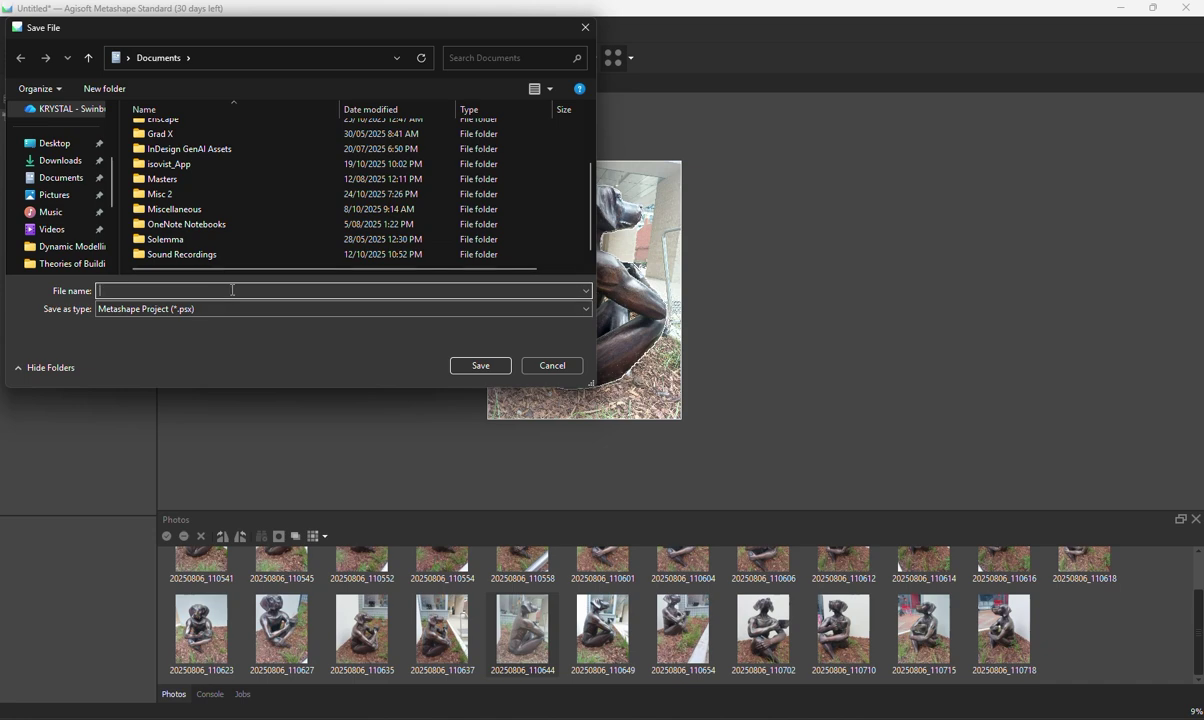
type("DogStatue")
left_click(68, 246)
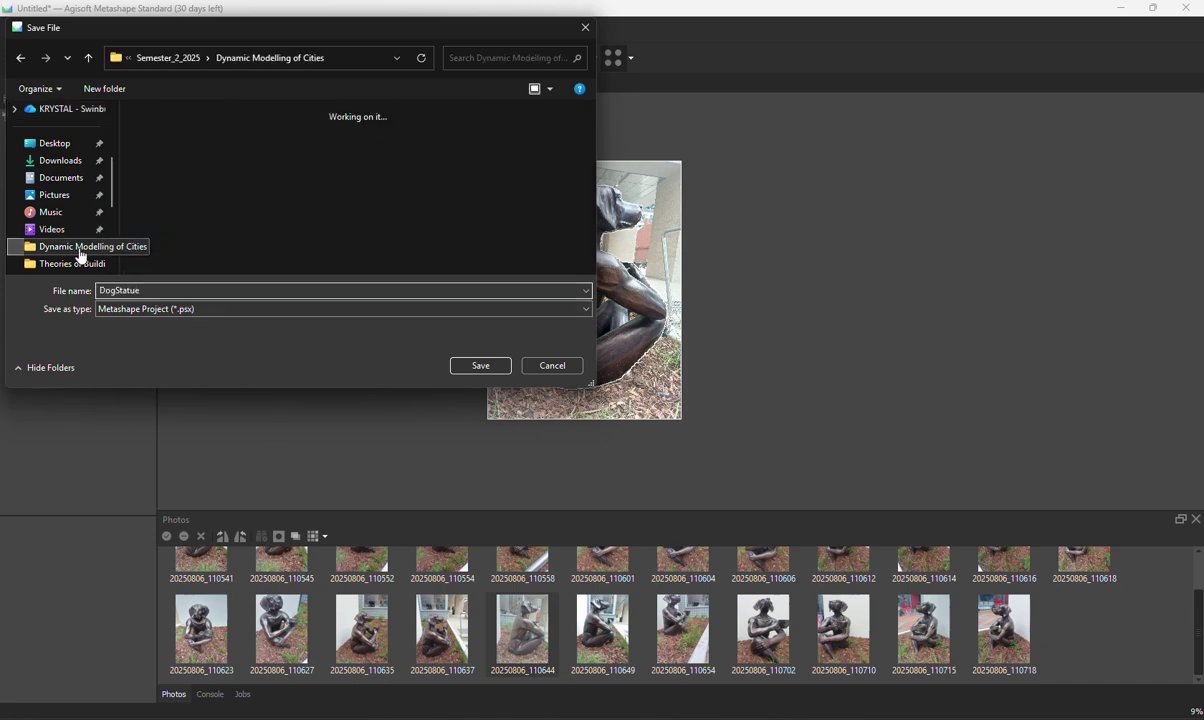
left_click(478, 365)
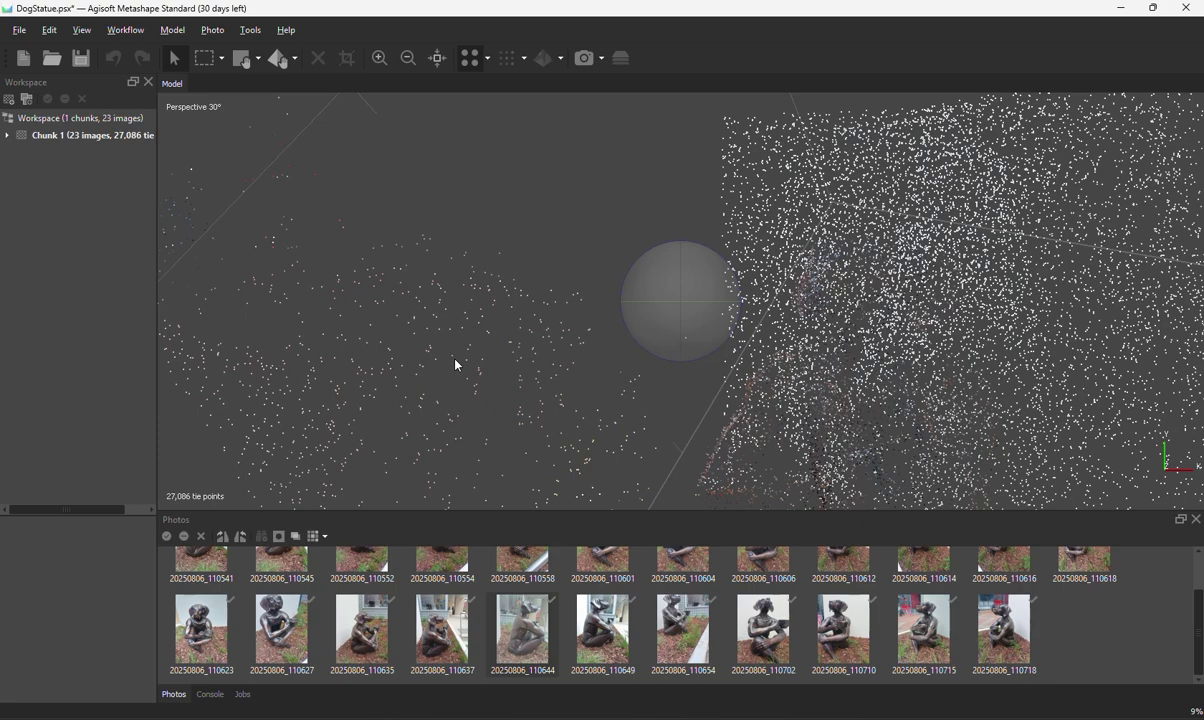
- Shift the aligned point cloud slightly using Move Object
scroll(455, 364, "down", 10)
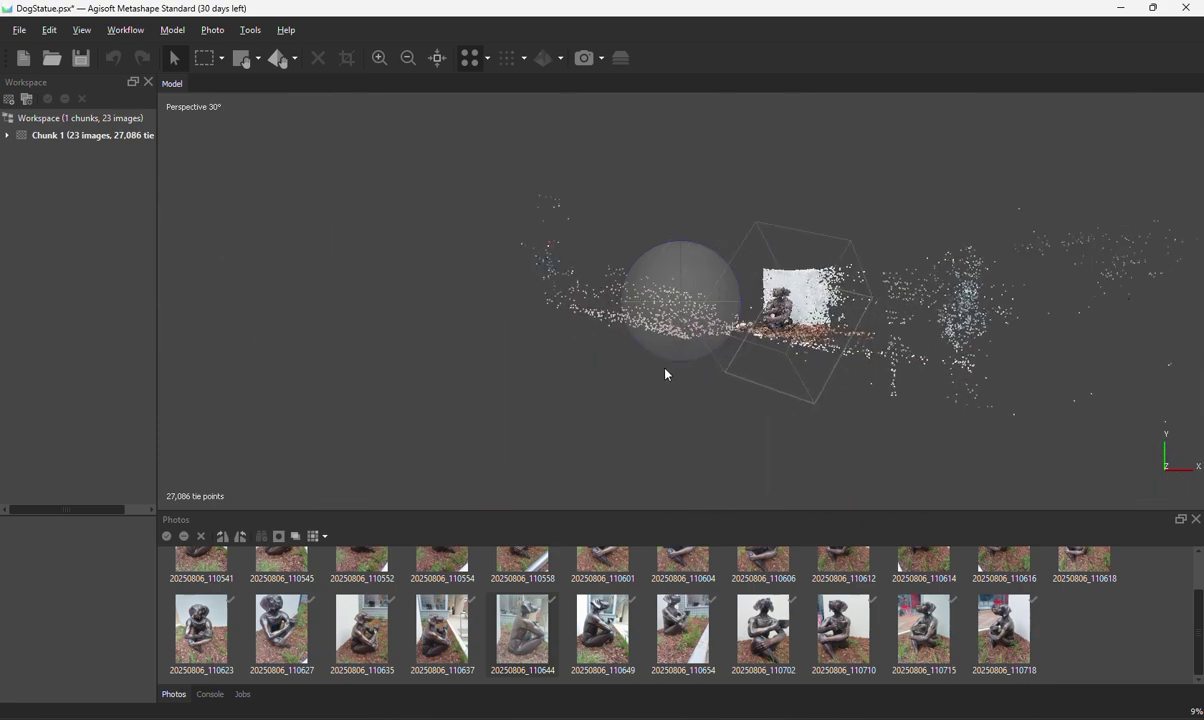
left_click_drag(690, 396, 590, 363)
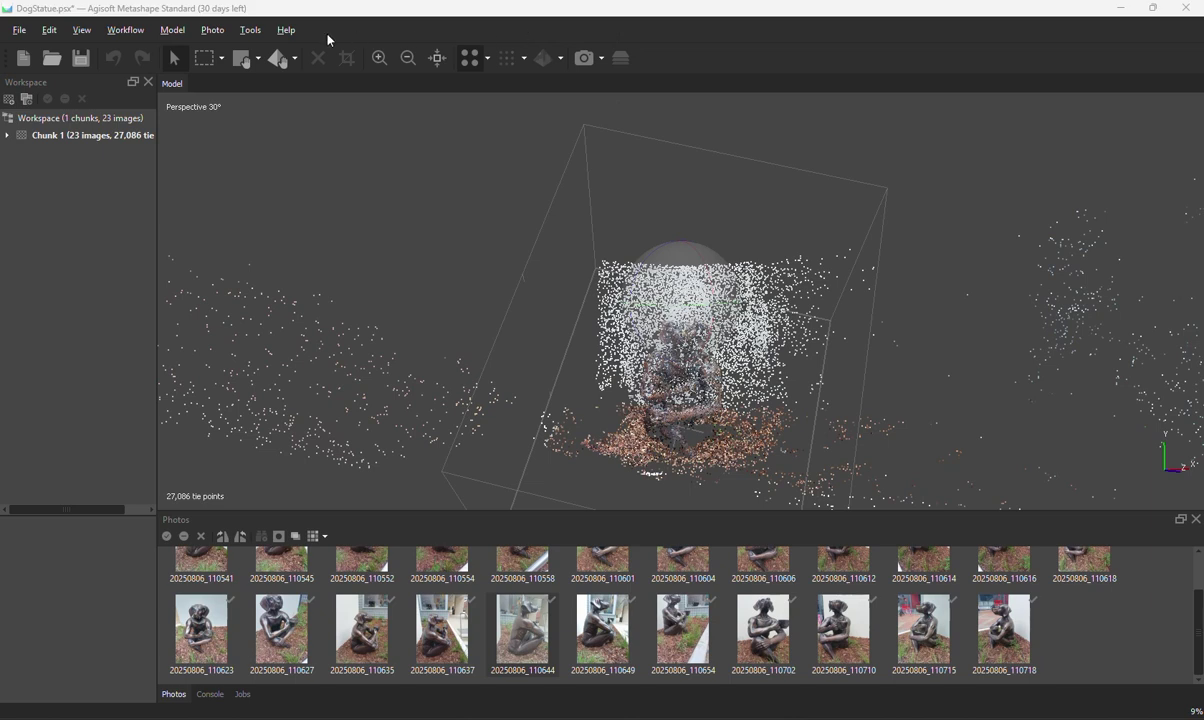
left_click(295, 58)
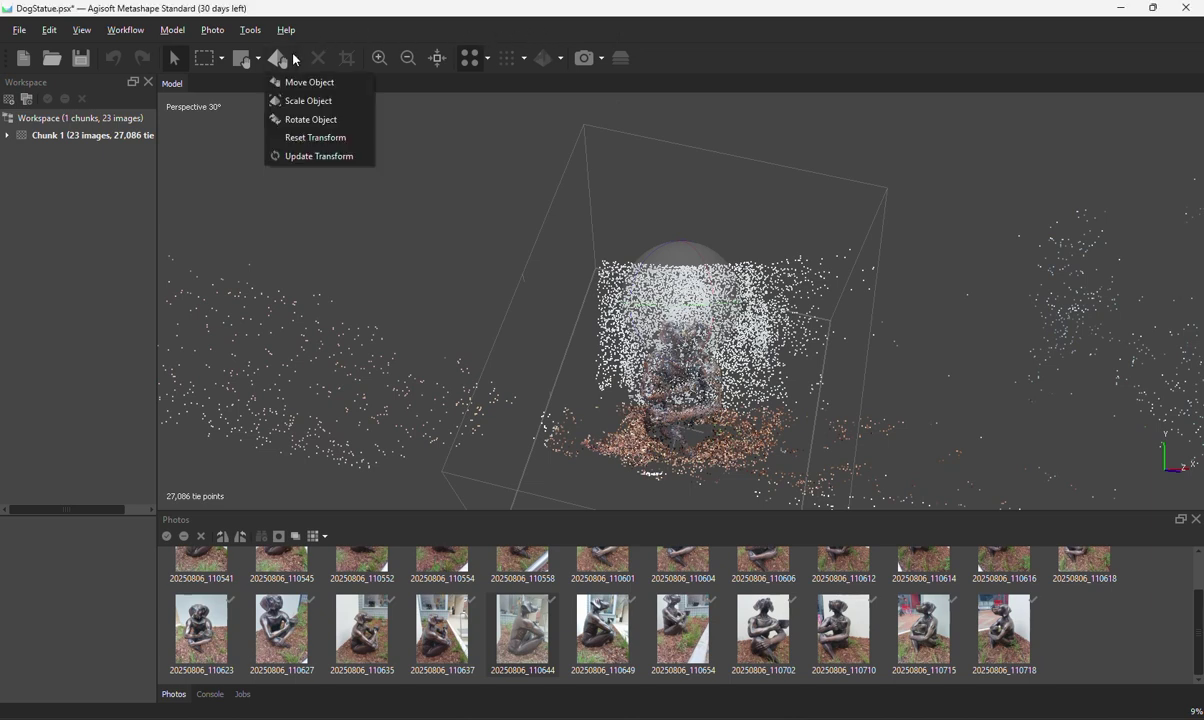
left_click(260, 59)
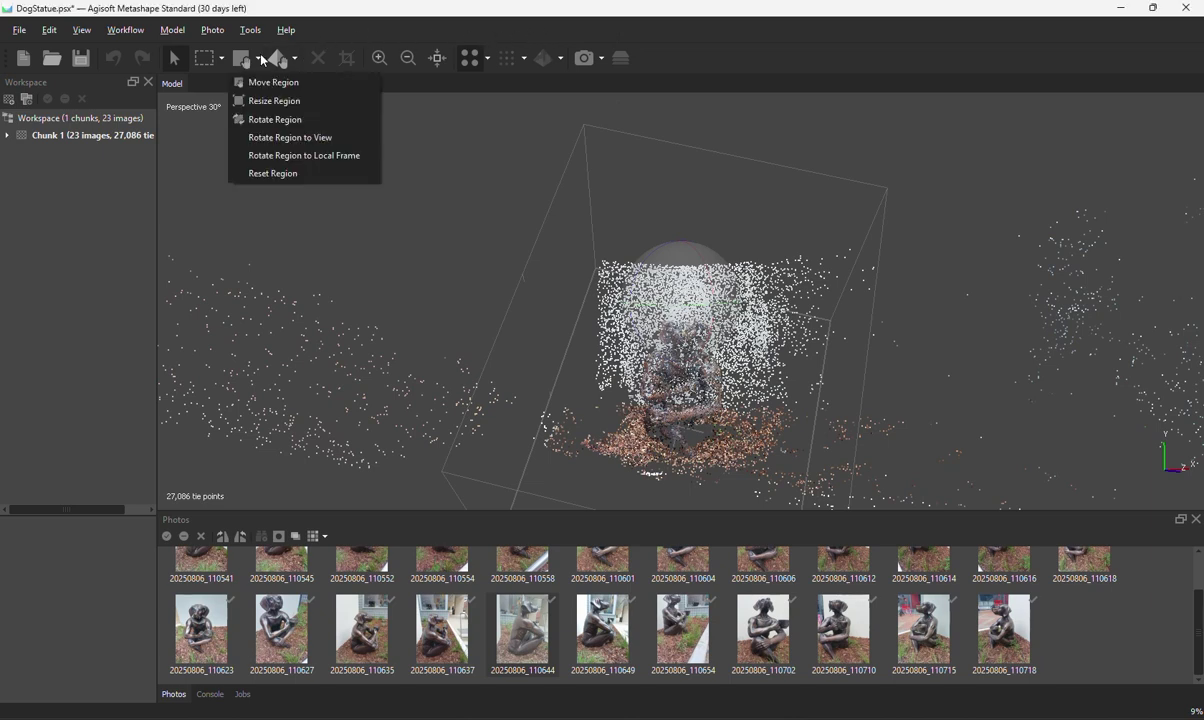
left_click(262, 60)
left_click_drag(536, 152, 492, 143)
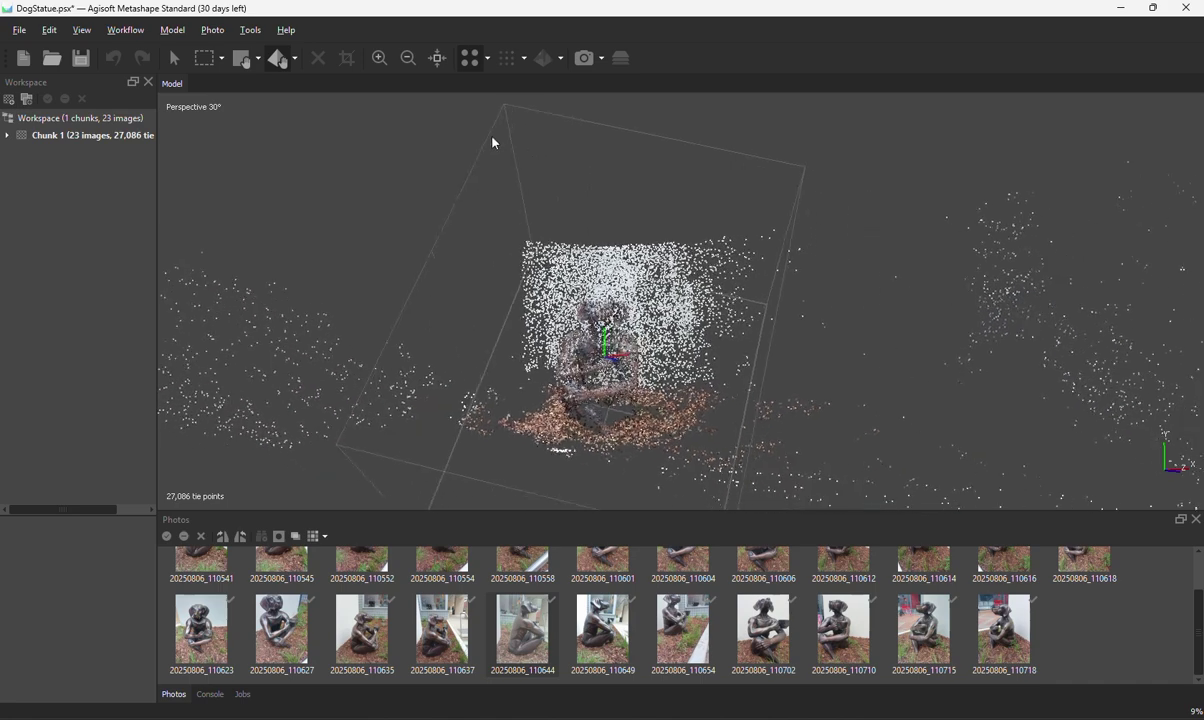
- Resize the reconstruction region, raising its base toward the ground points and pulling its far side in closer to the statue
left_click(258, 59)
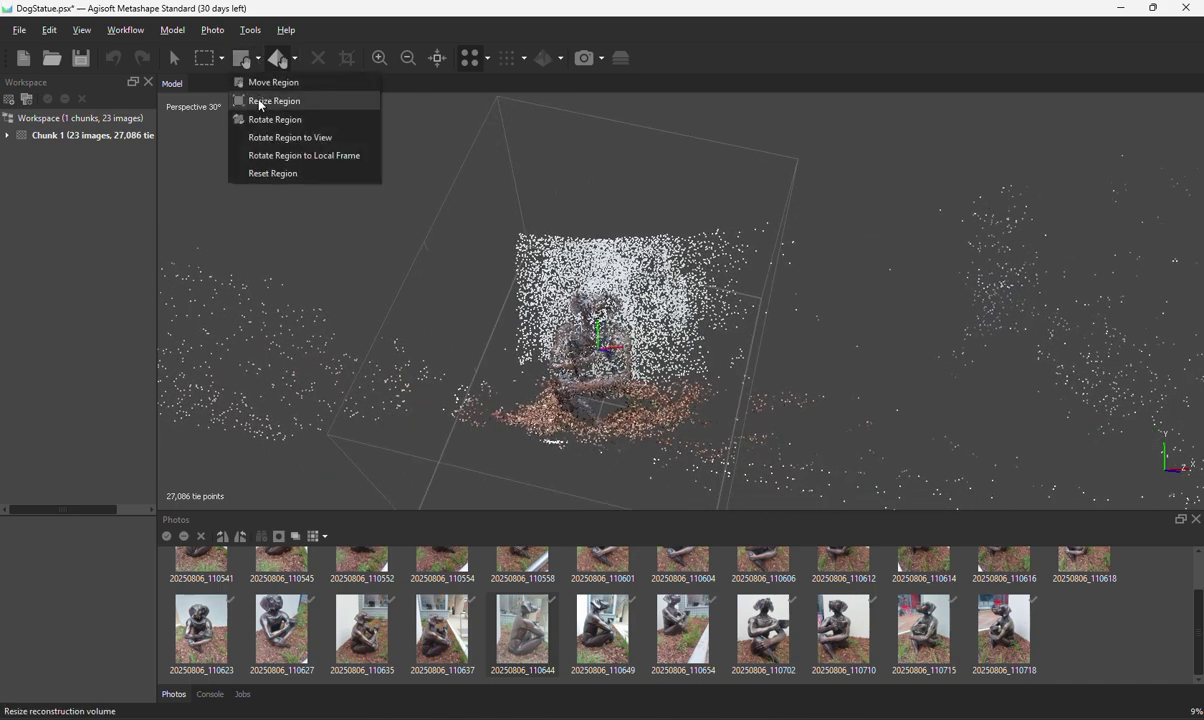
left_click(262, 102)
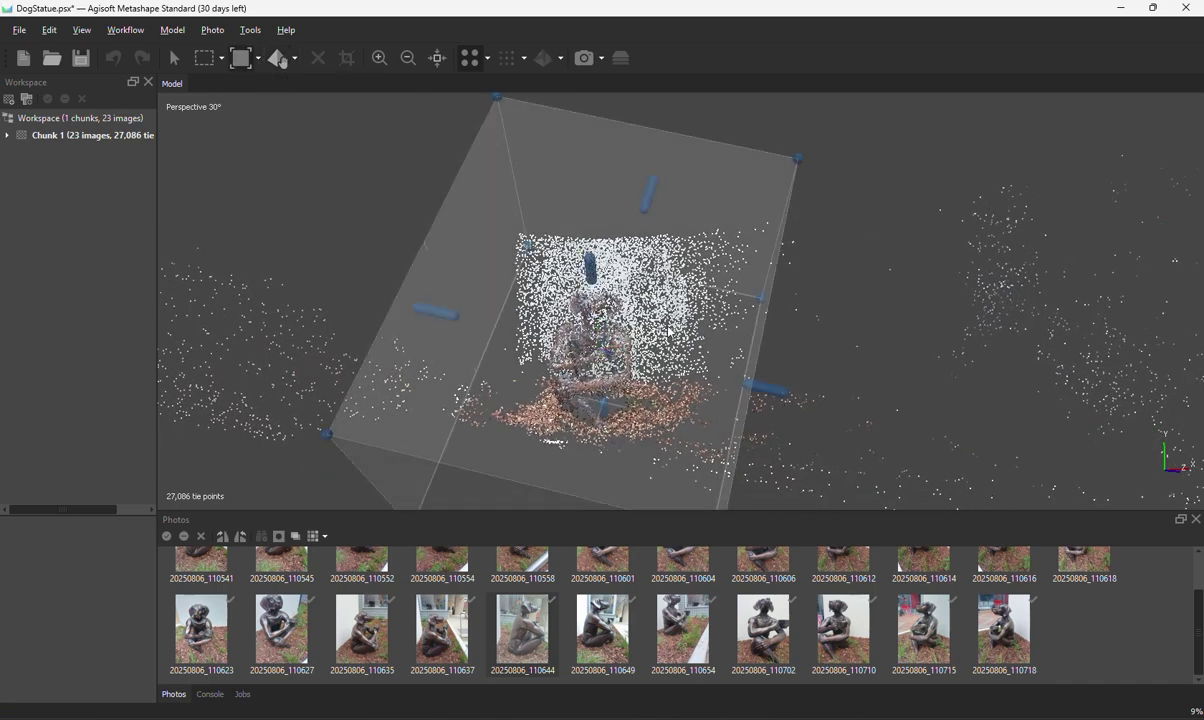
left_click_drag(631, 313, 657, 254)
middle_click_drag(654, 333, 584, 335)
middle_click_drag(489, 434, 550, 427)
middle_click_drag(468, 402, 476, 414)
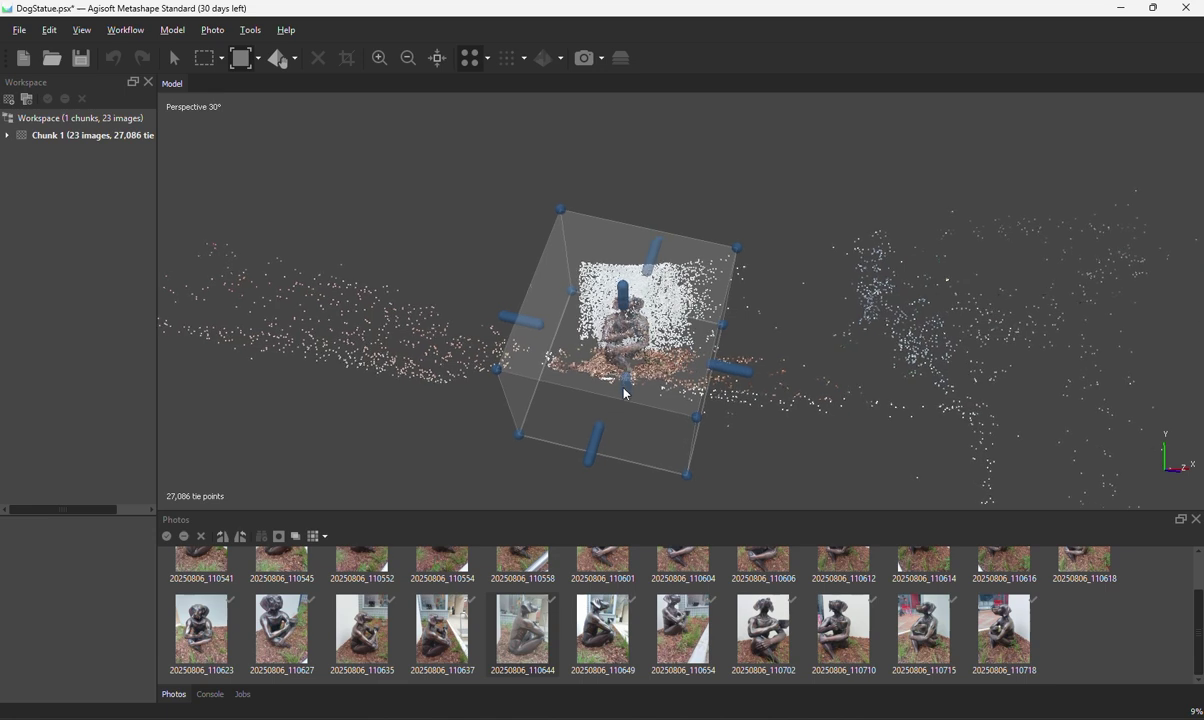
left_click_drag(733, 341, 774, 288)
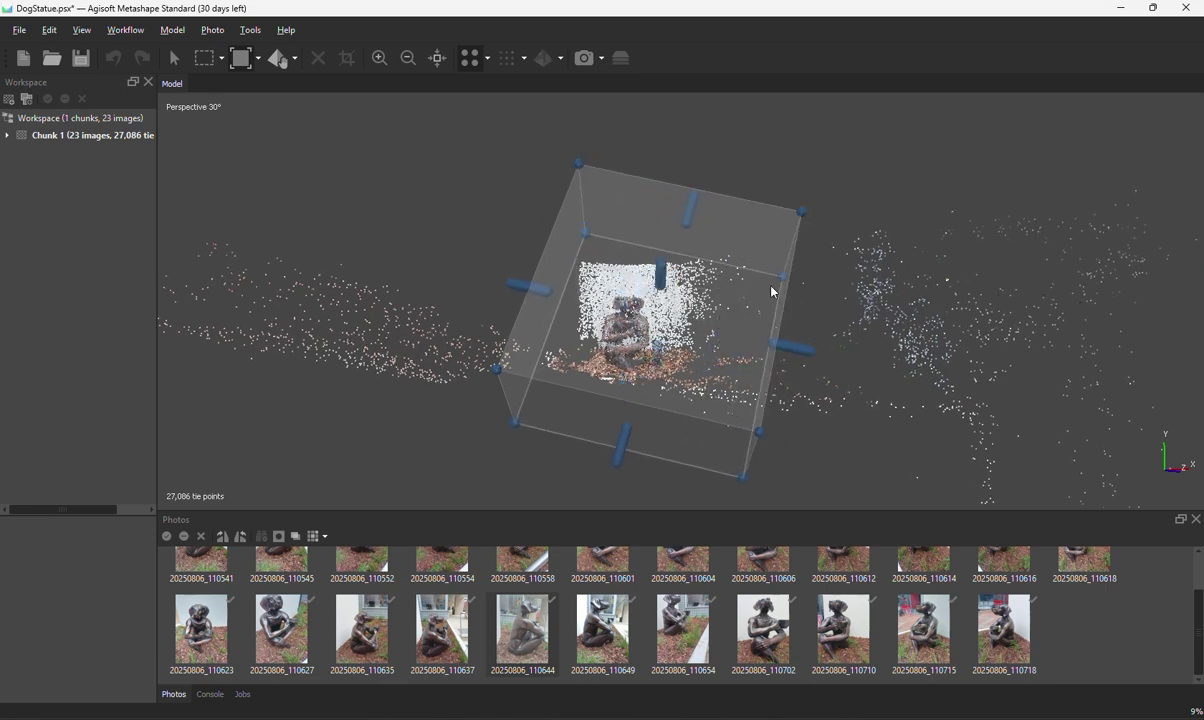
left_click_drag(624, 452, 648, 390)
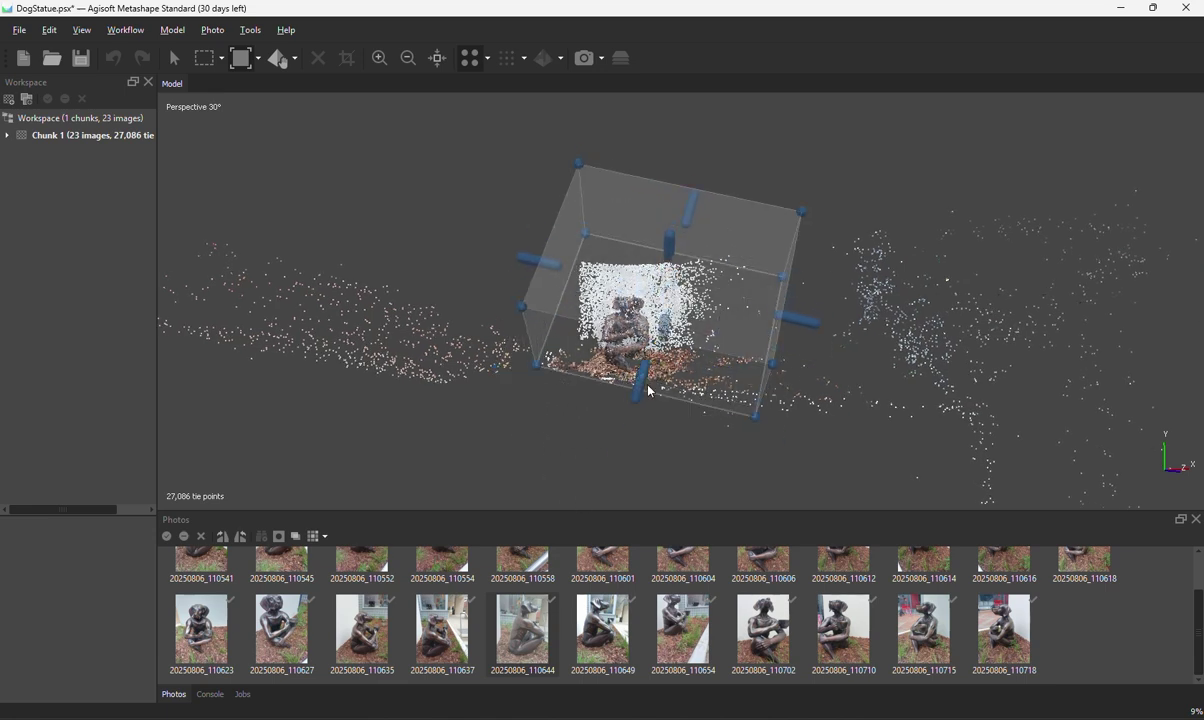
left_click_drag(800, 324, 734, 328)
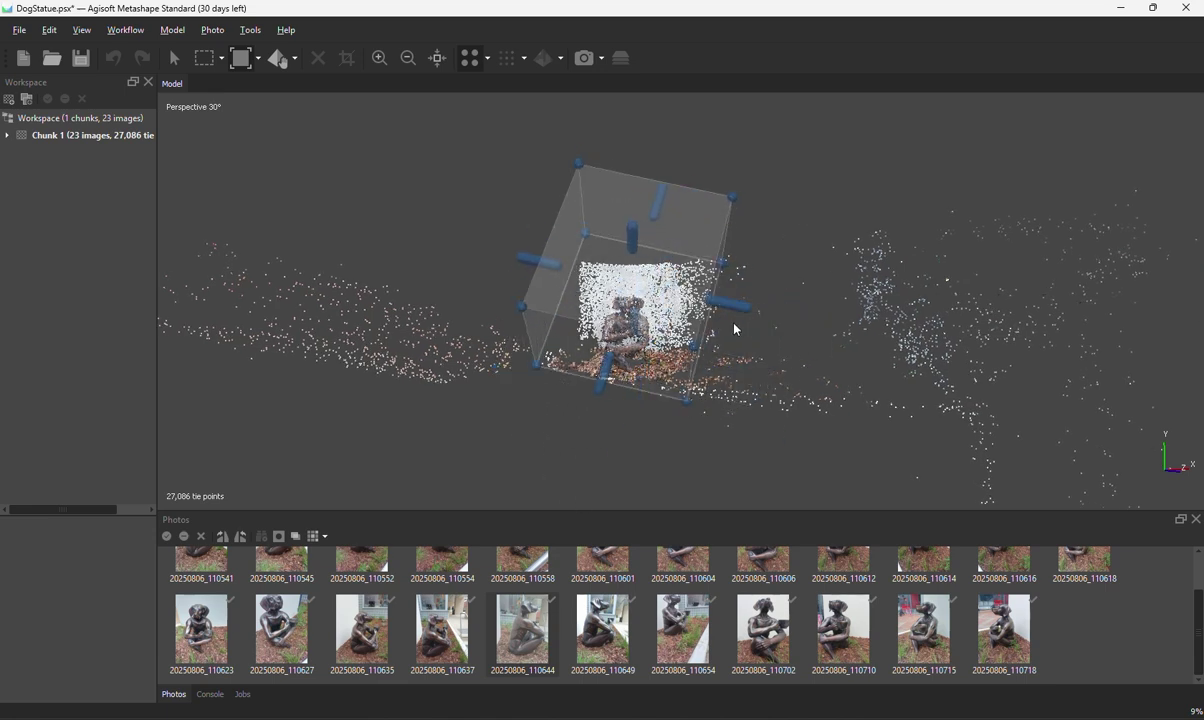
- Rotate the reconstruction region until it stands upright and parallel to the wall, and lower it over the statue with Move Region
left_click(258, 58)
left_click(262, 110)
left_click_drag(604, 246, 671, 295)
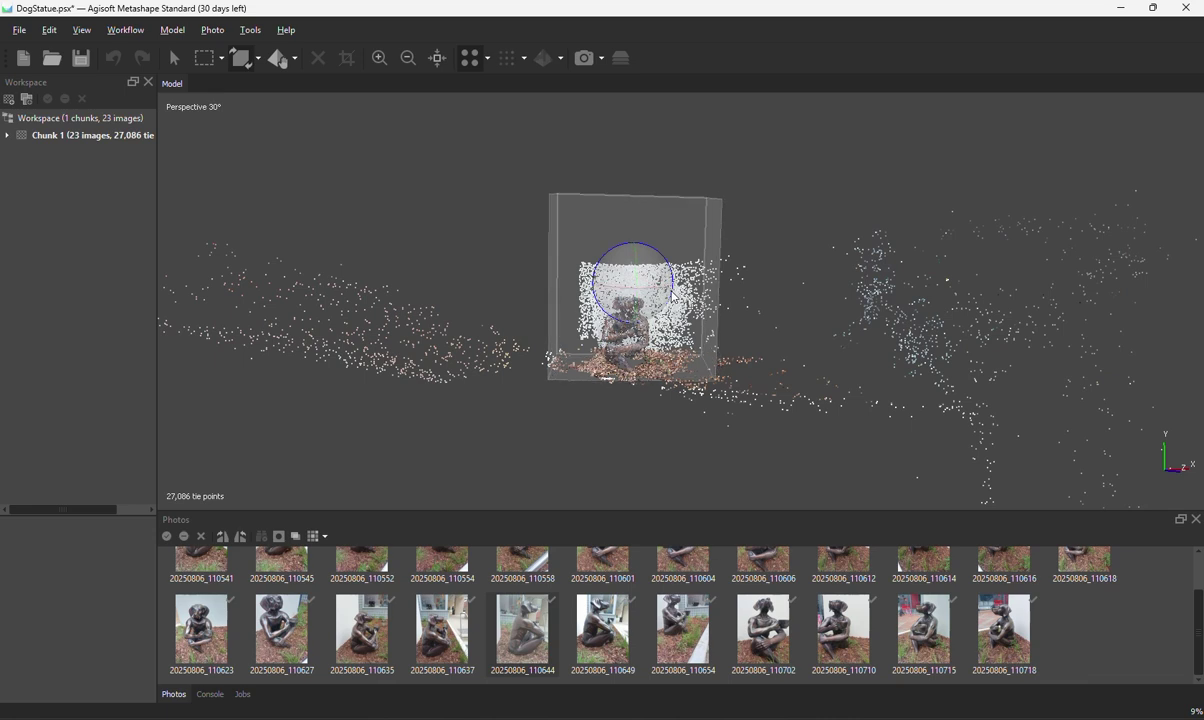
left_click_drag(626, 213, 600, 246)
left_click(256, 60)
left_click(273, 83)
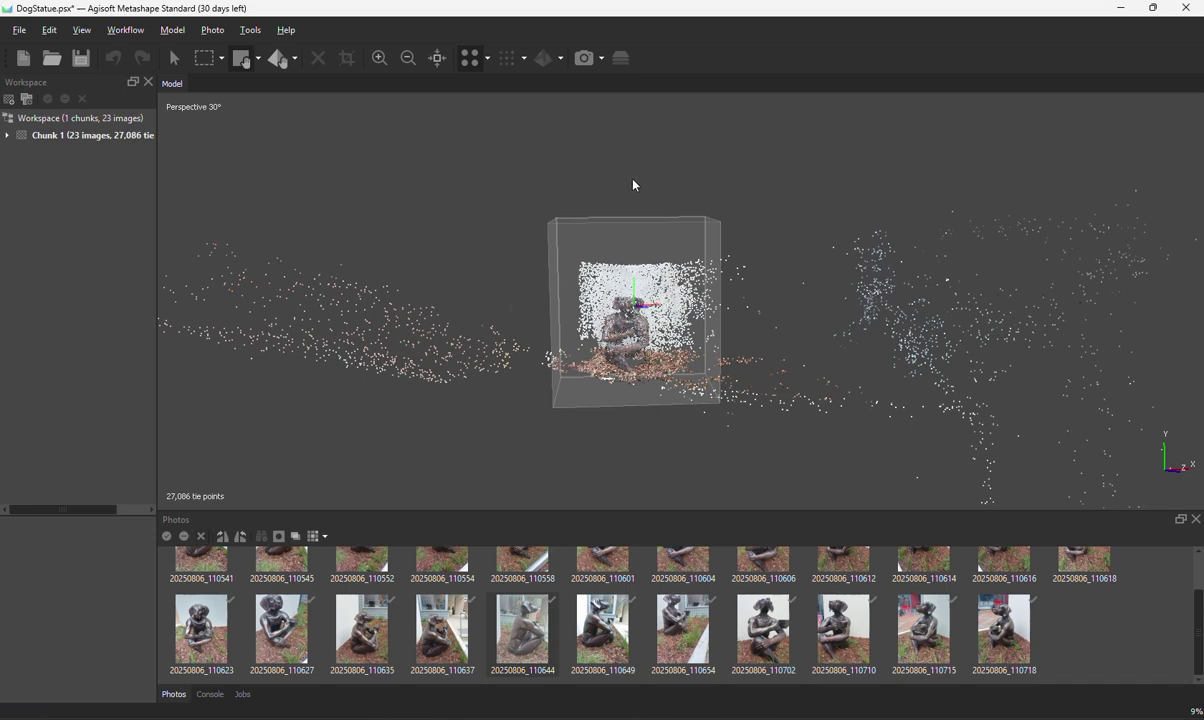
- Resize the upright region, lowering its top toward the statue's head and bringing both sides in closer to the statue
left_click(294, 58)
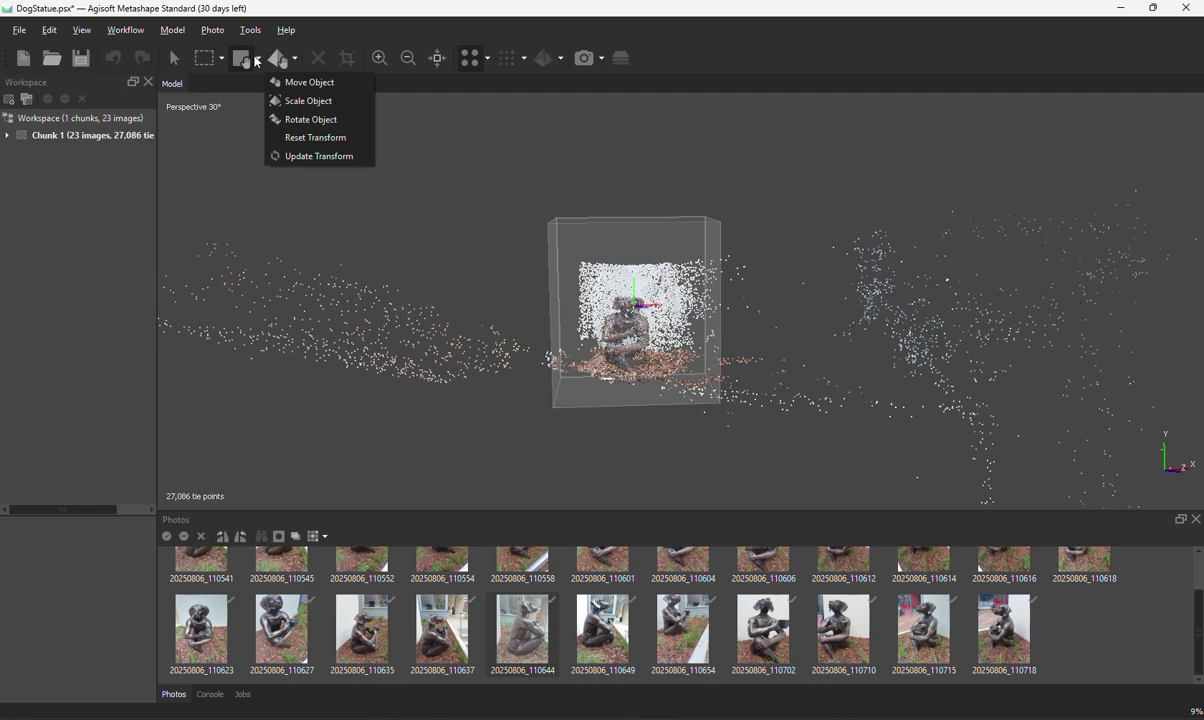
left_click(255, 60)
left_click(281, 119)
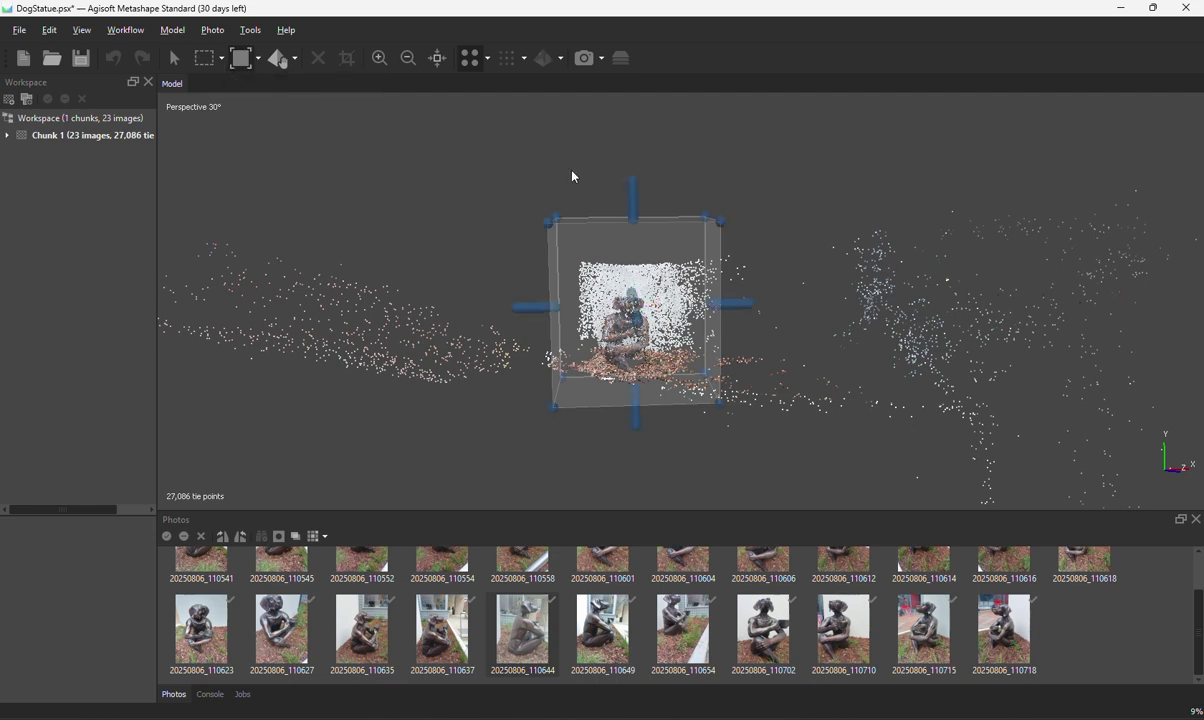
left_click_drag(632, 206, 633, 262)
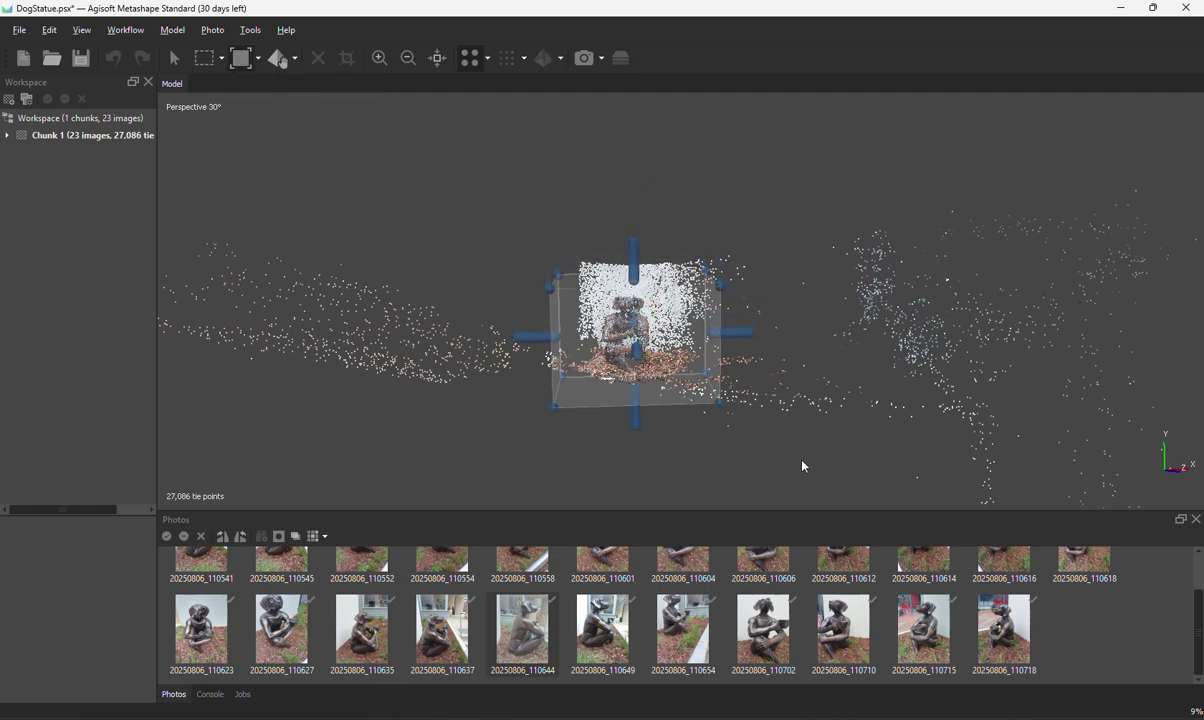
left_click_drag(744, 337, 708, 338)
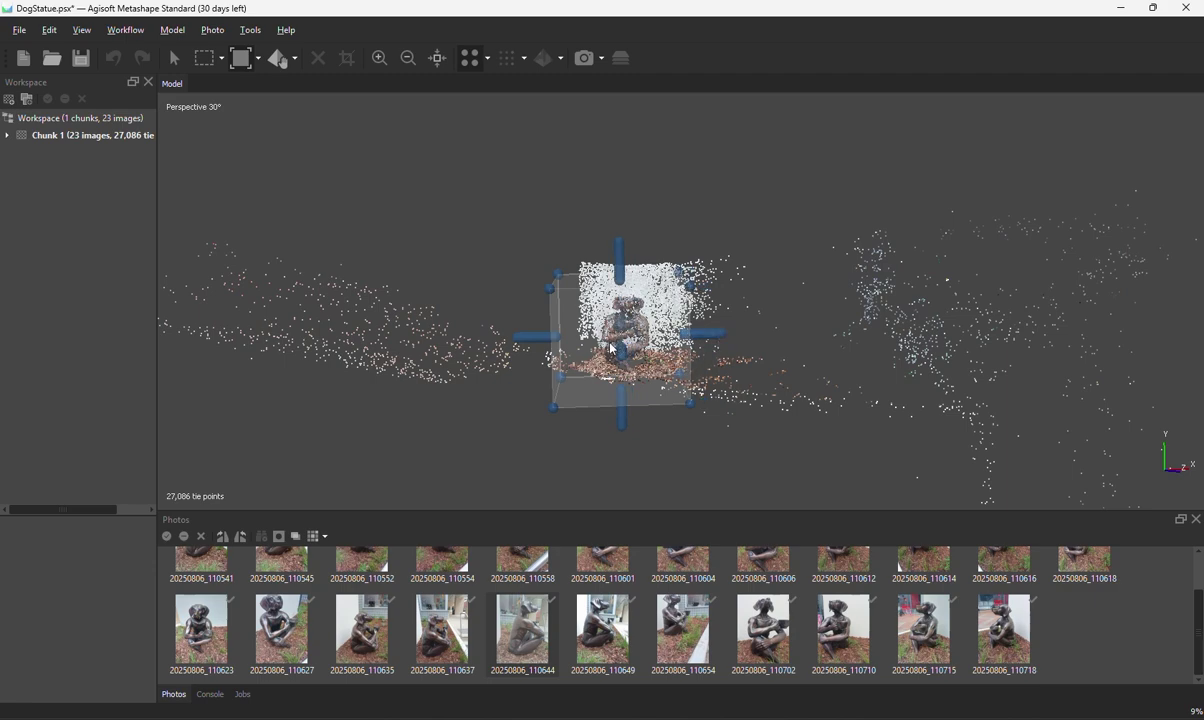
left_click_drag(541, 343, 627, 411)
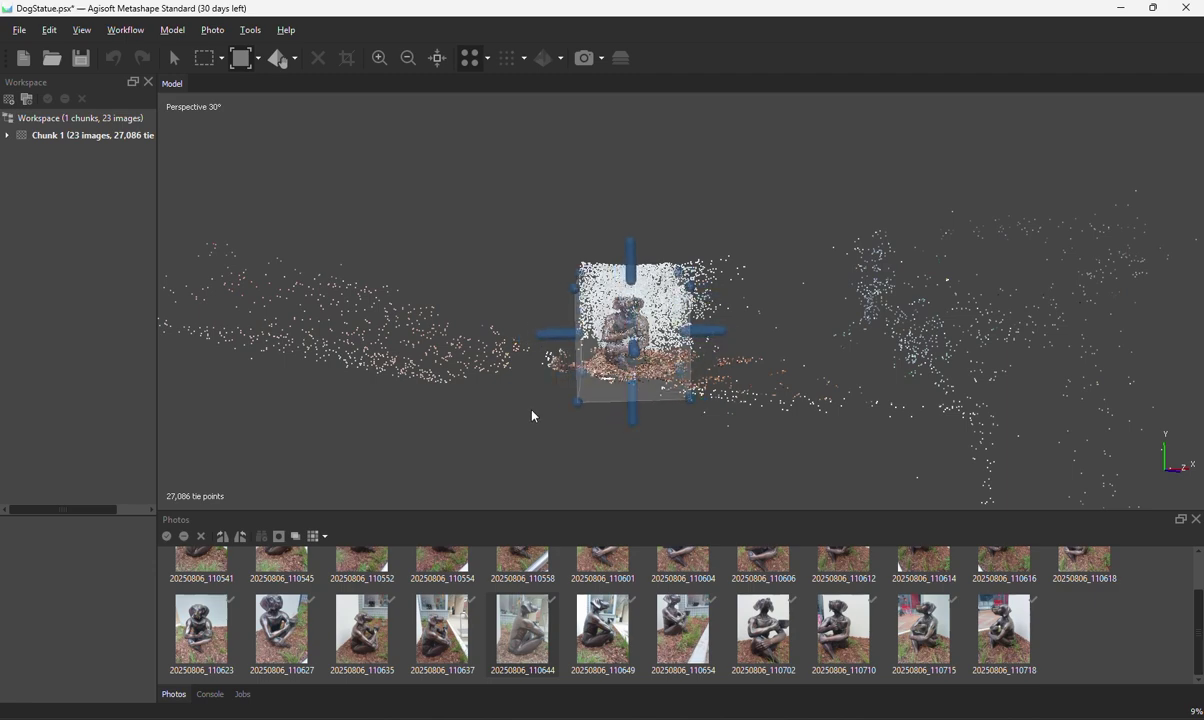
- Refine the region from above and the side, lowering its top to just above the statue's head, and check the fit around the statue
middle_click_drag(720, 314, 665, 338)
left_click_drag(664, 336, 771, 374)
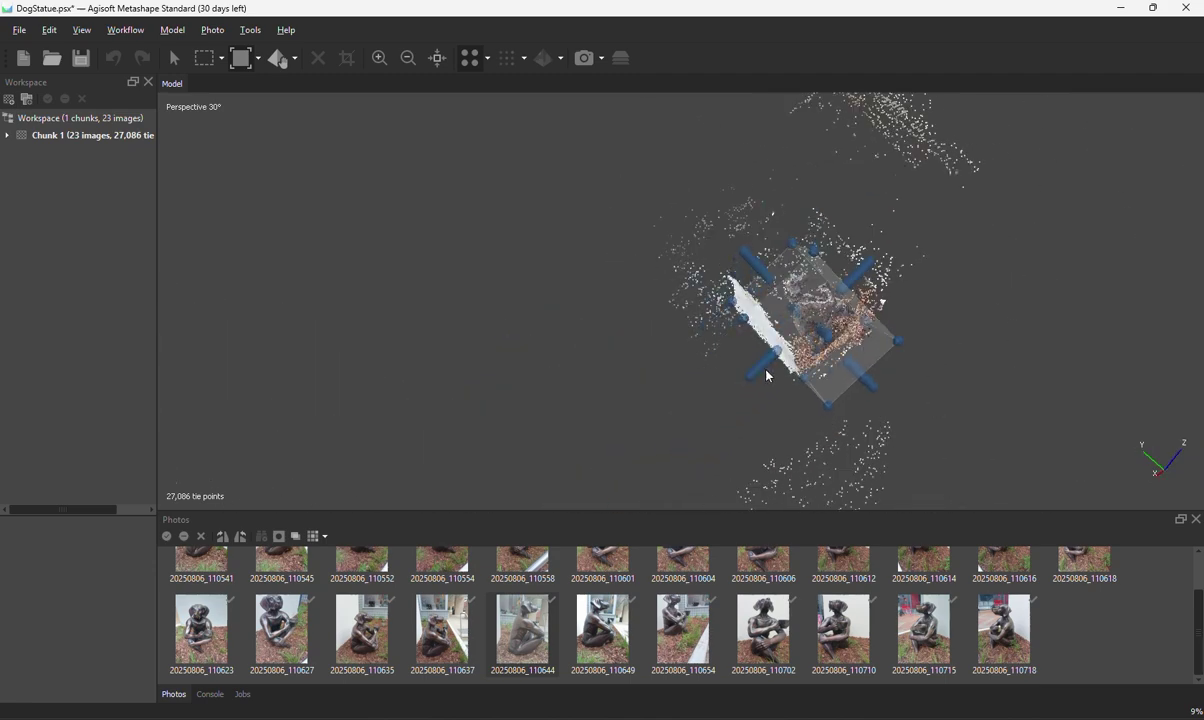
left_click_drag(771, 292, 640, 440)
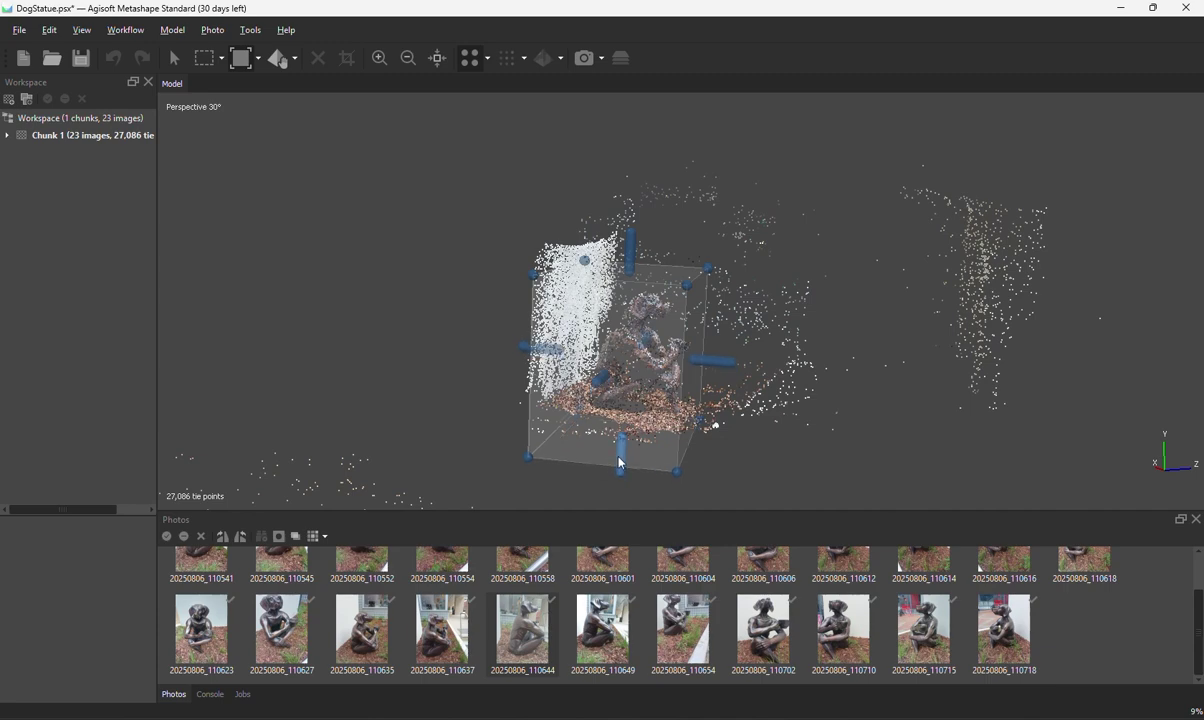
left_click_drag(626, 264, 629, 282)
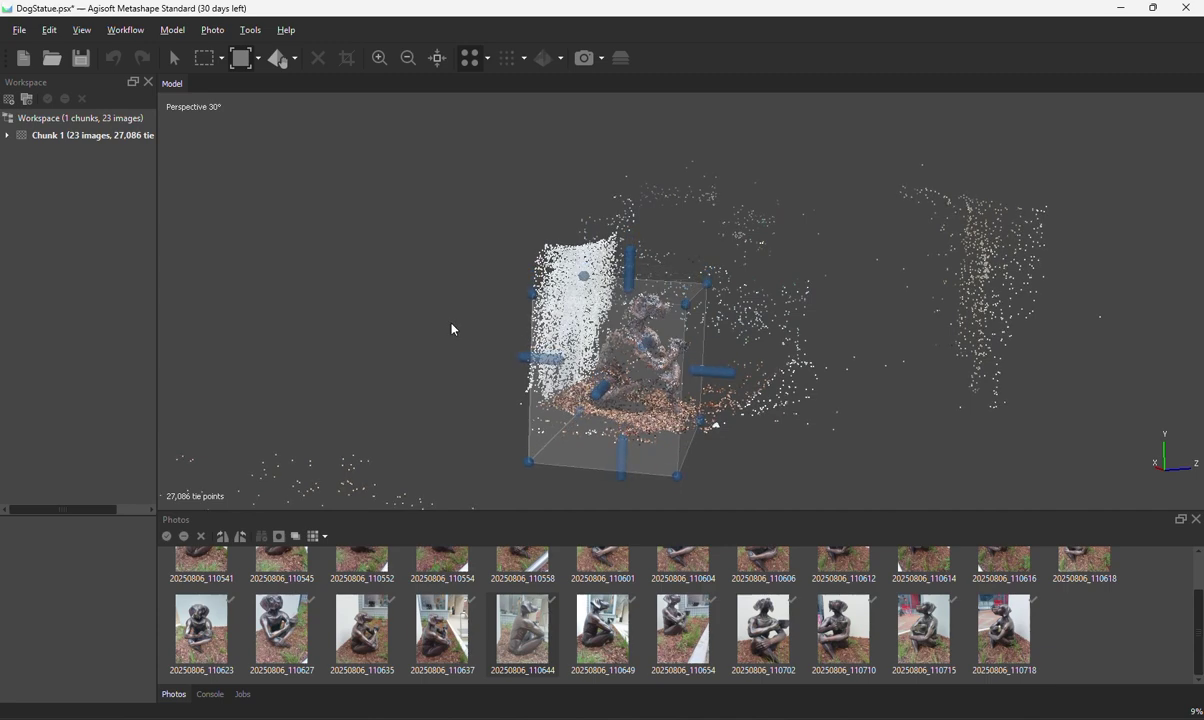
scroll(455, 308, "down", 1)
left_click_drag(528, 336, 728, 245)
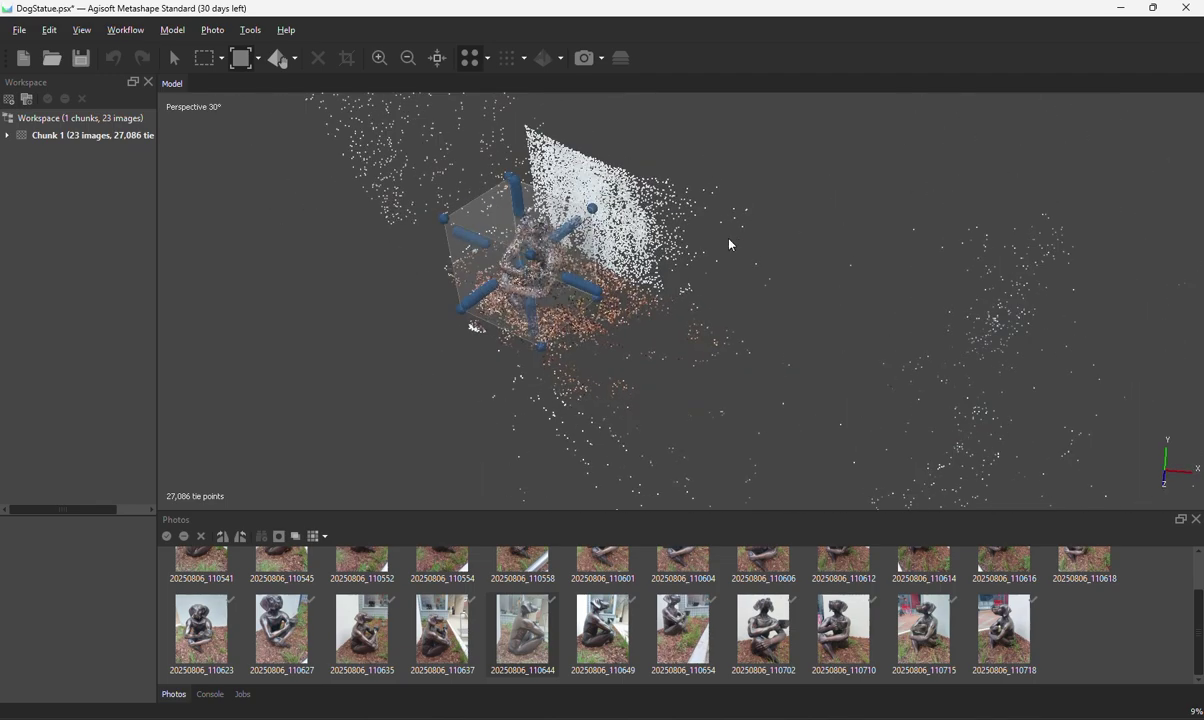
- Build the statue model from depth maps at High quality with High face count, mild depth filtering and vertex colors
left_click(165, 30)
mouse_move(126, 33)
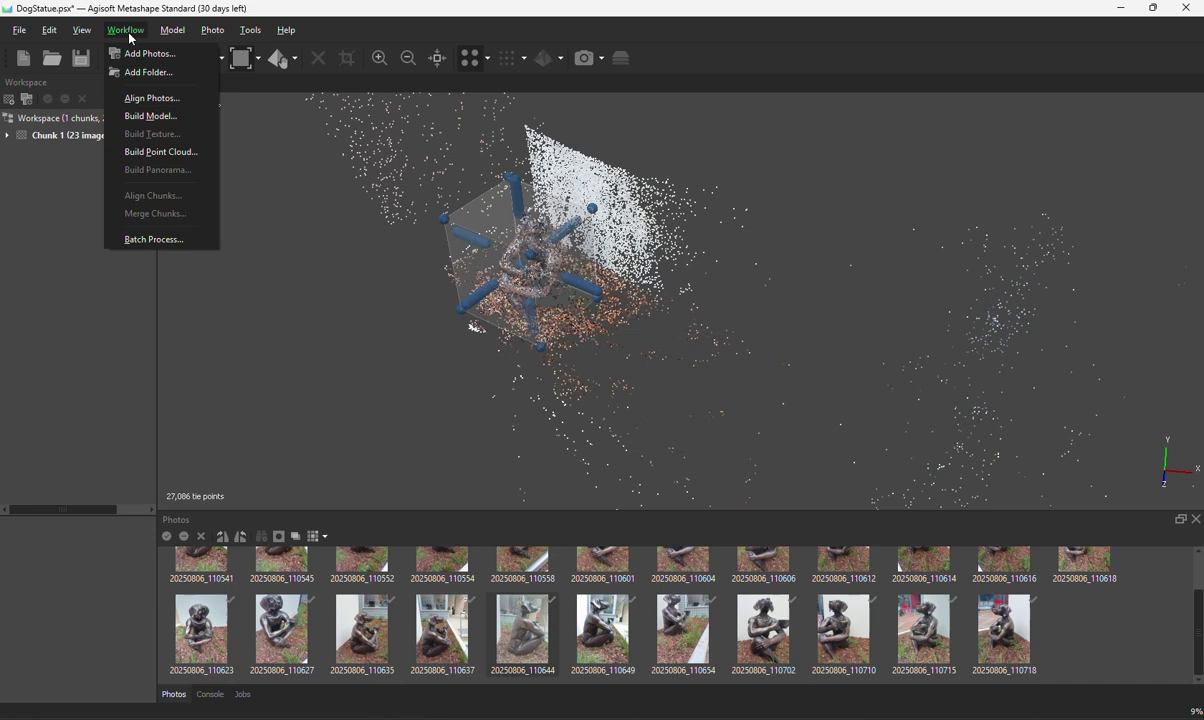
left_click(150, 116)
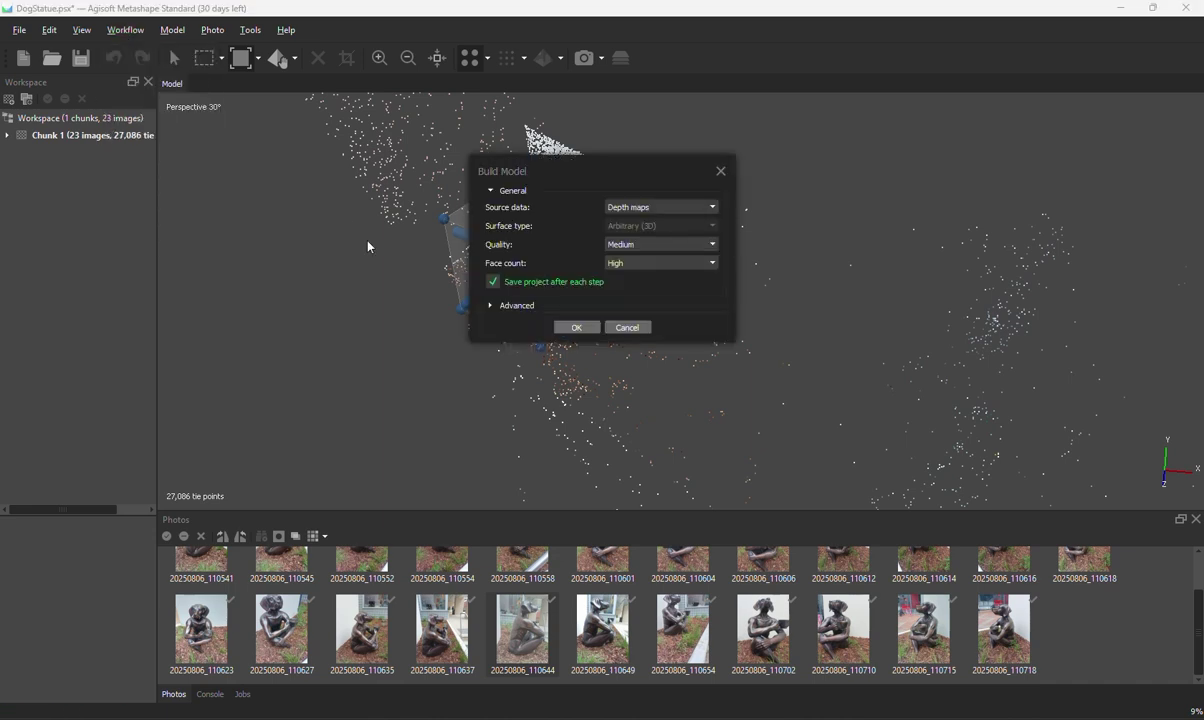
left_click(707, 245)
left_click(658, 273)
left_click(500, 308)
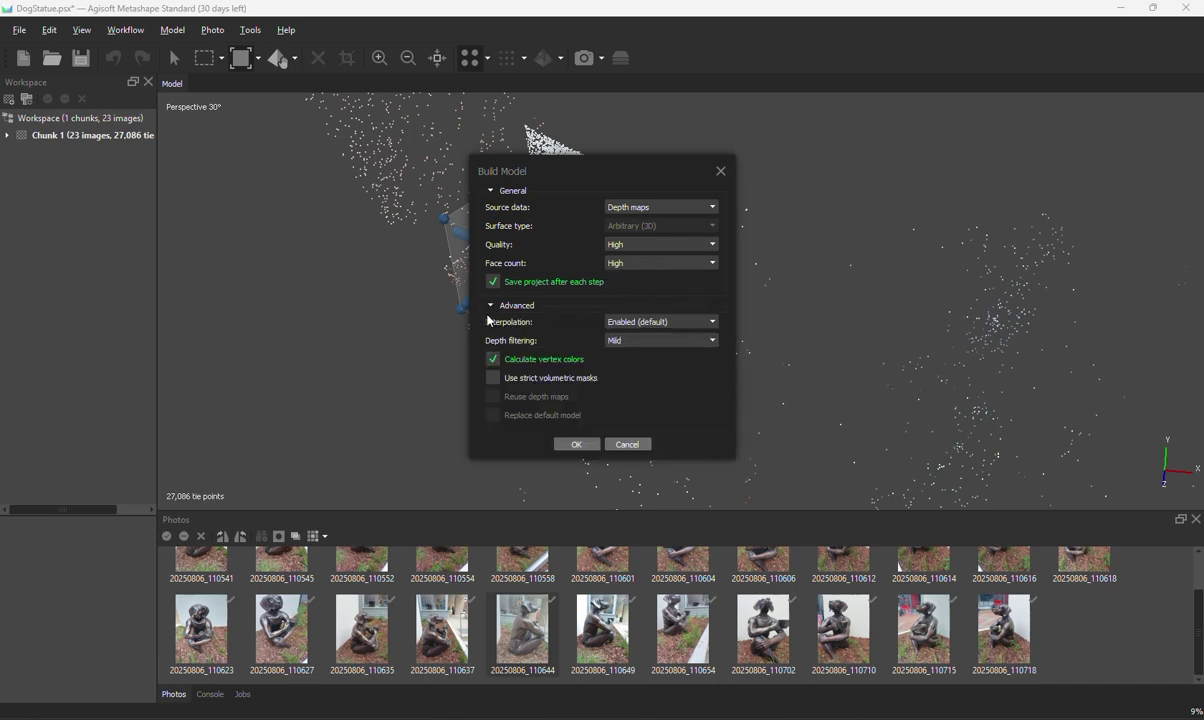
left_click(576, 445)
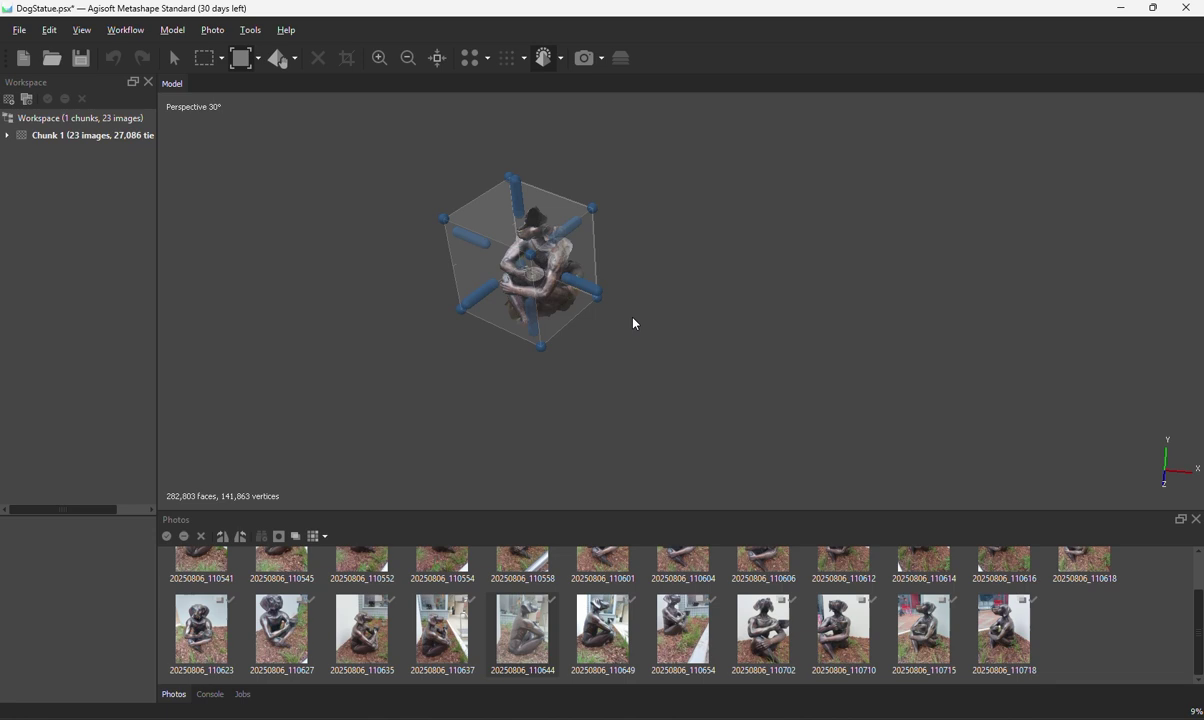
- Examine the built statue model from several angles and up close, checking its head, arms, bowl and base
left_click_drag(624, 327, 380, 100)
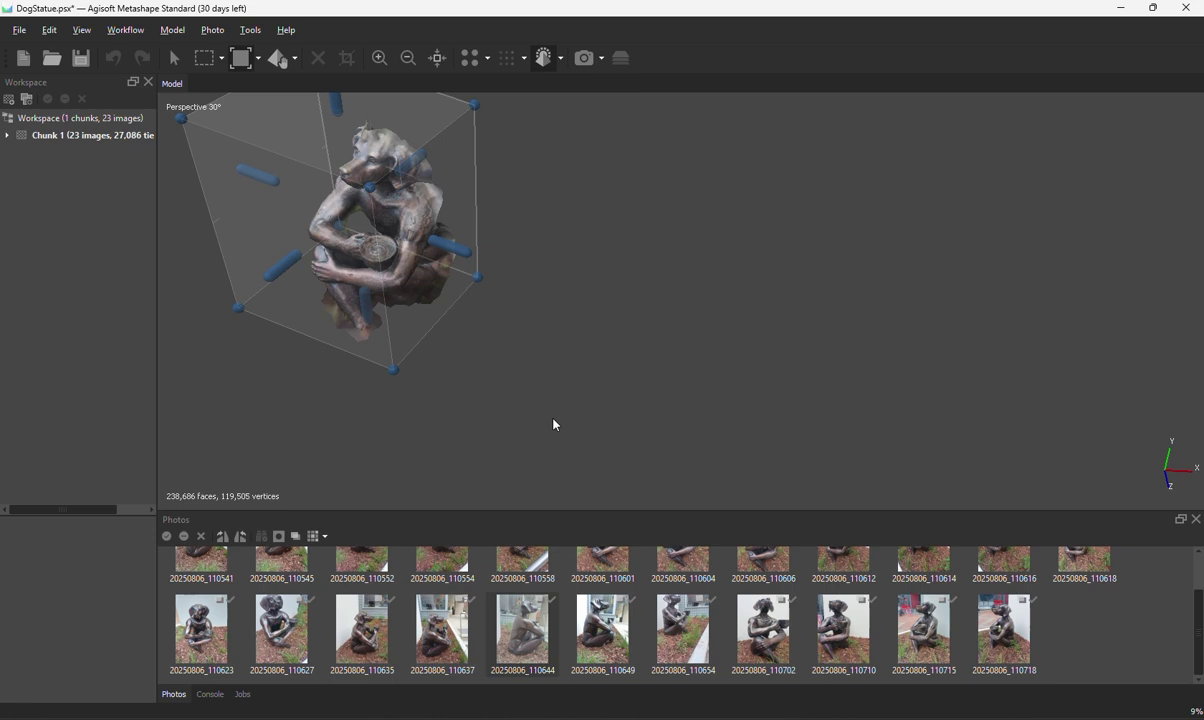
scroll(555, 126, "down", 2)
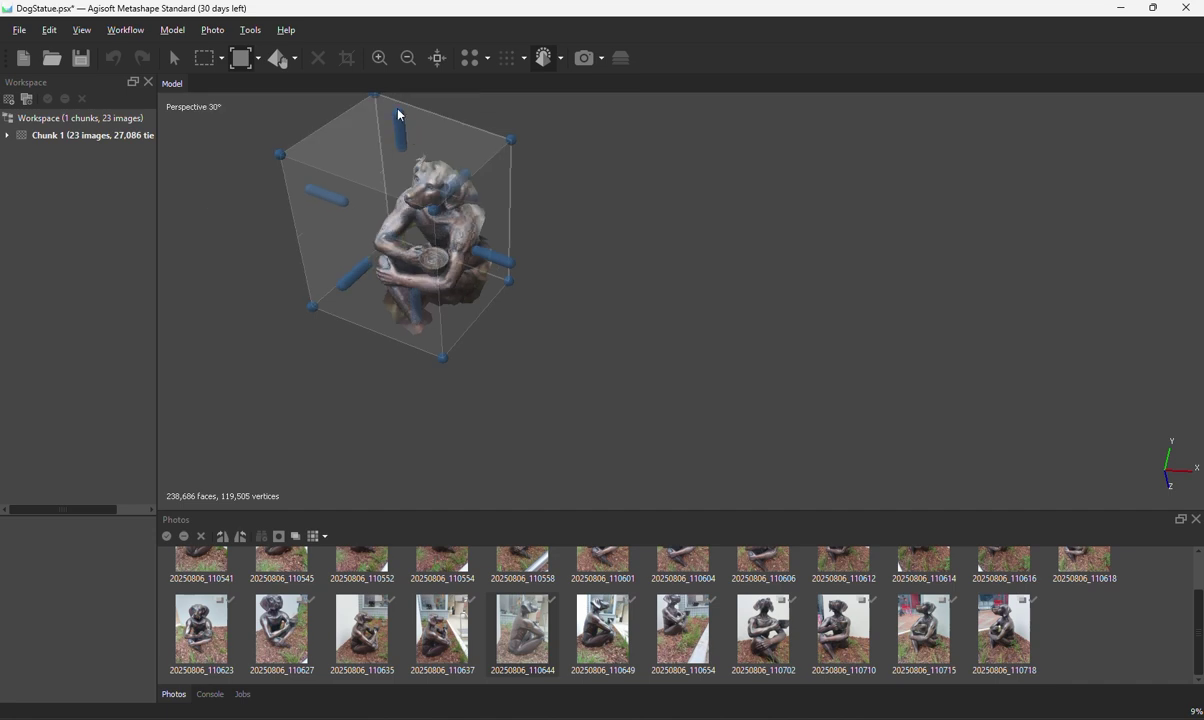
scroll(399, 110, "up", 1)
left_click_drag(377, 262, 652, 317)
scroll(652, 317, "down", 5)
left_click_drag(474, 335, 437, 354)
left_click_drag(528, 417, 540, 424)
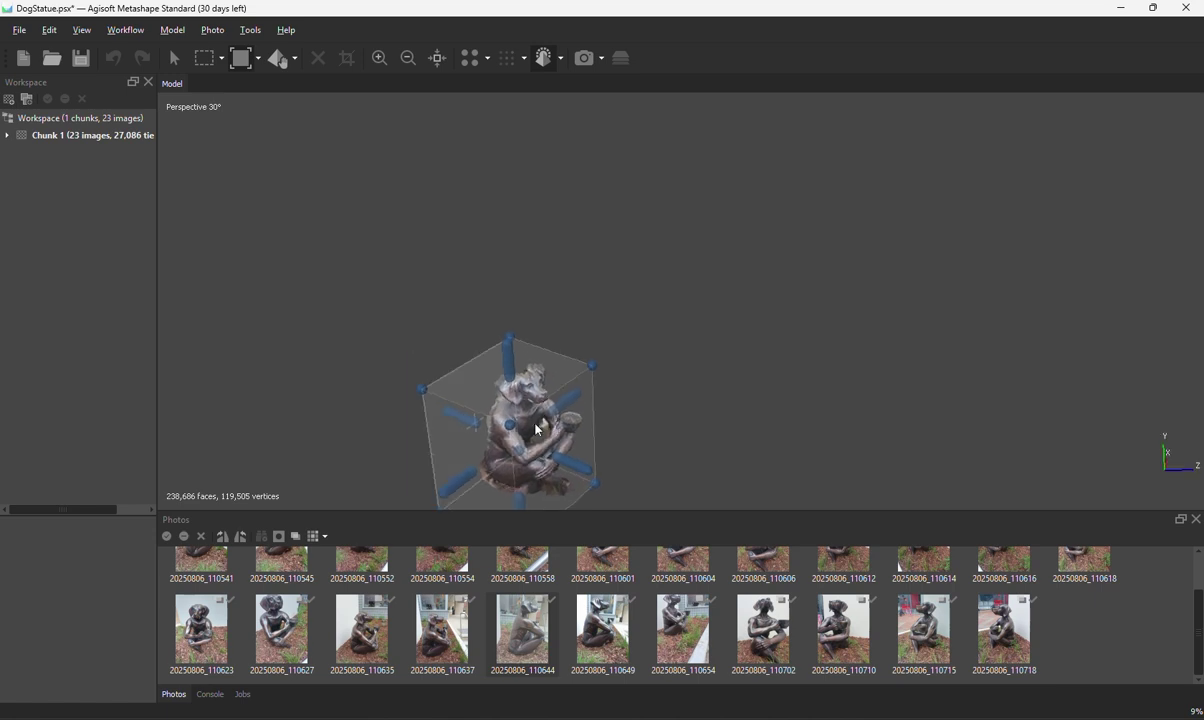
middle_click_drag(511, 395, 539, 288)
scroll(539, 288, "up", 3)
scroll(539, 288, "up", 3)
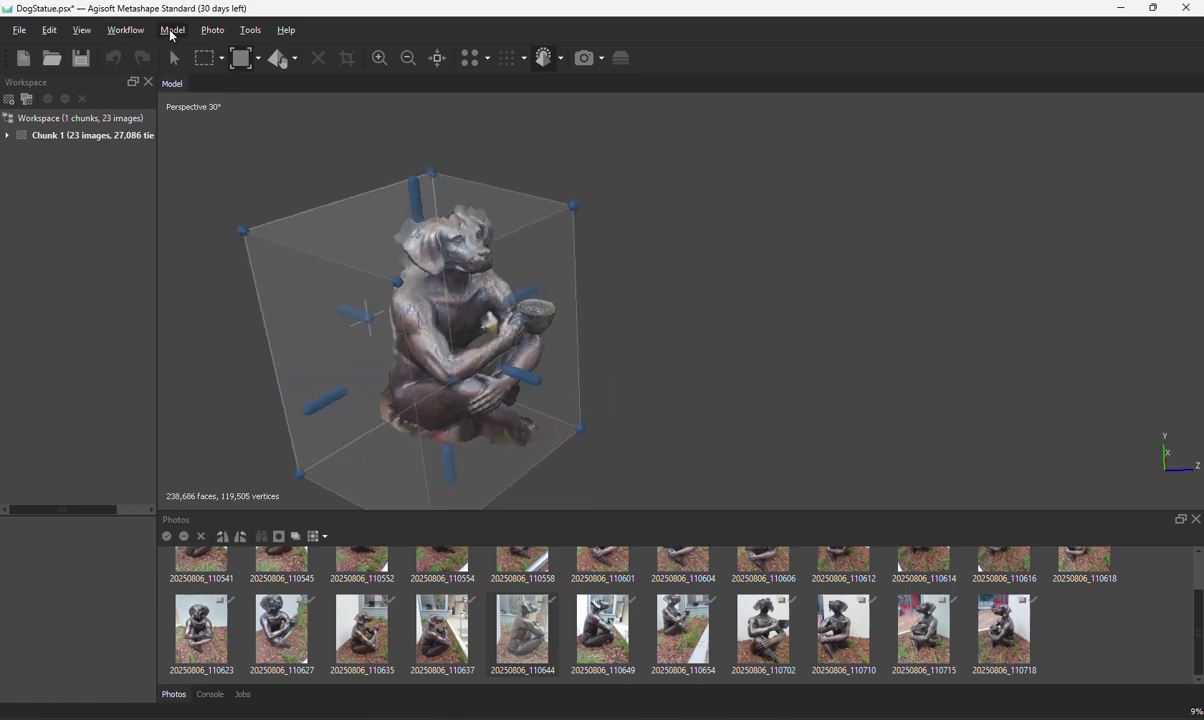
- Build a diffuse texture from the images with Generic mapping, Mosaic blending, size 8192, hole filling and ghosting filter enabled
left_click(125, 30)
left_click(151, 134)
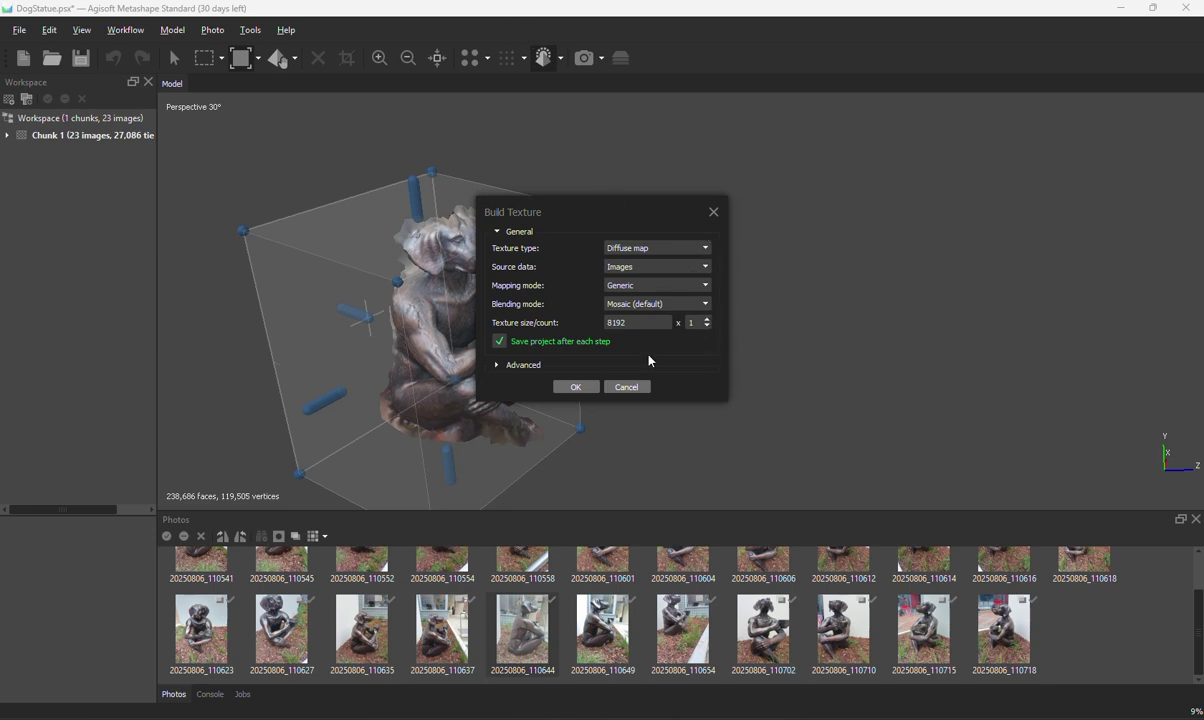
left_click(525, 365)
left_click(656, 303)
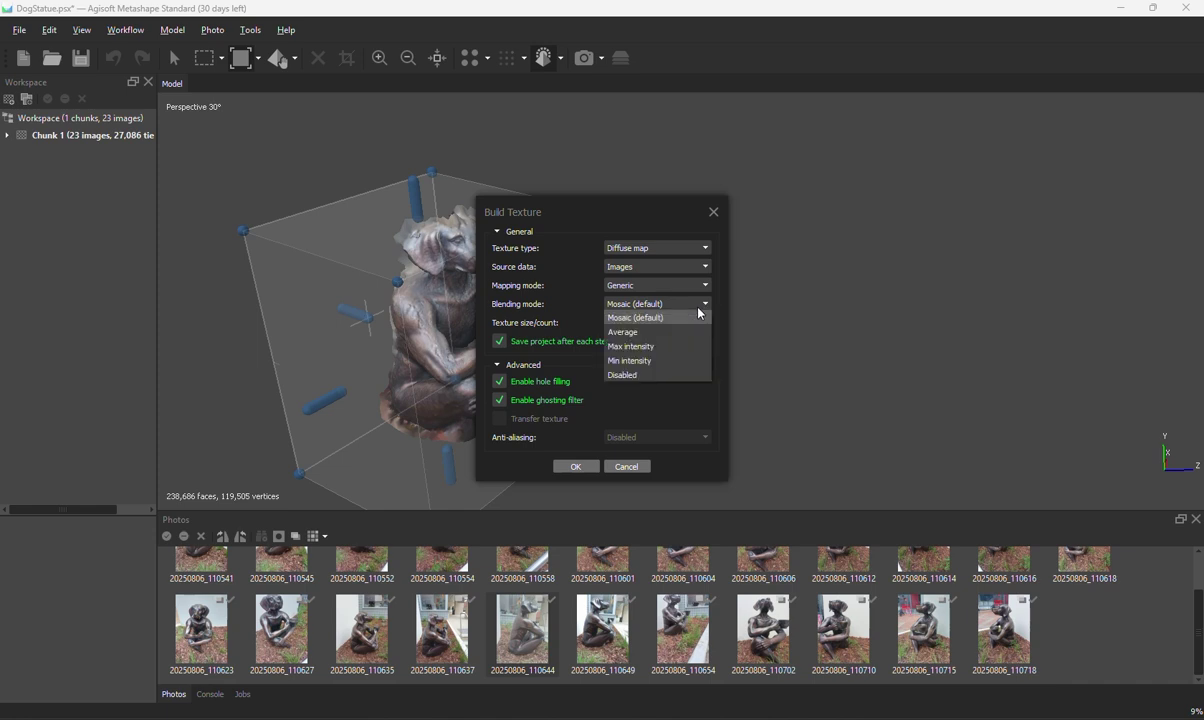
left_click(656, 296)
left_click(576, 466)
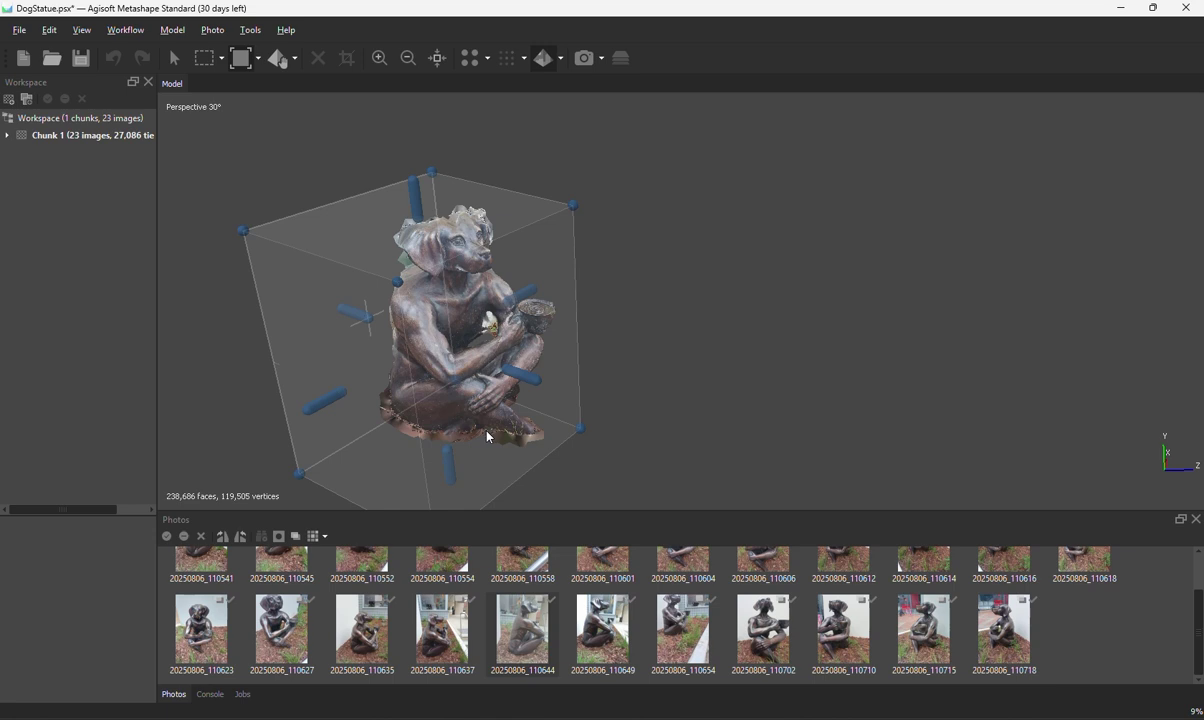
left_click_drag(488, 437, 363, 343)
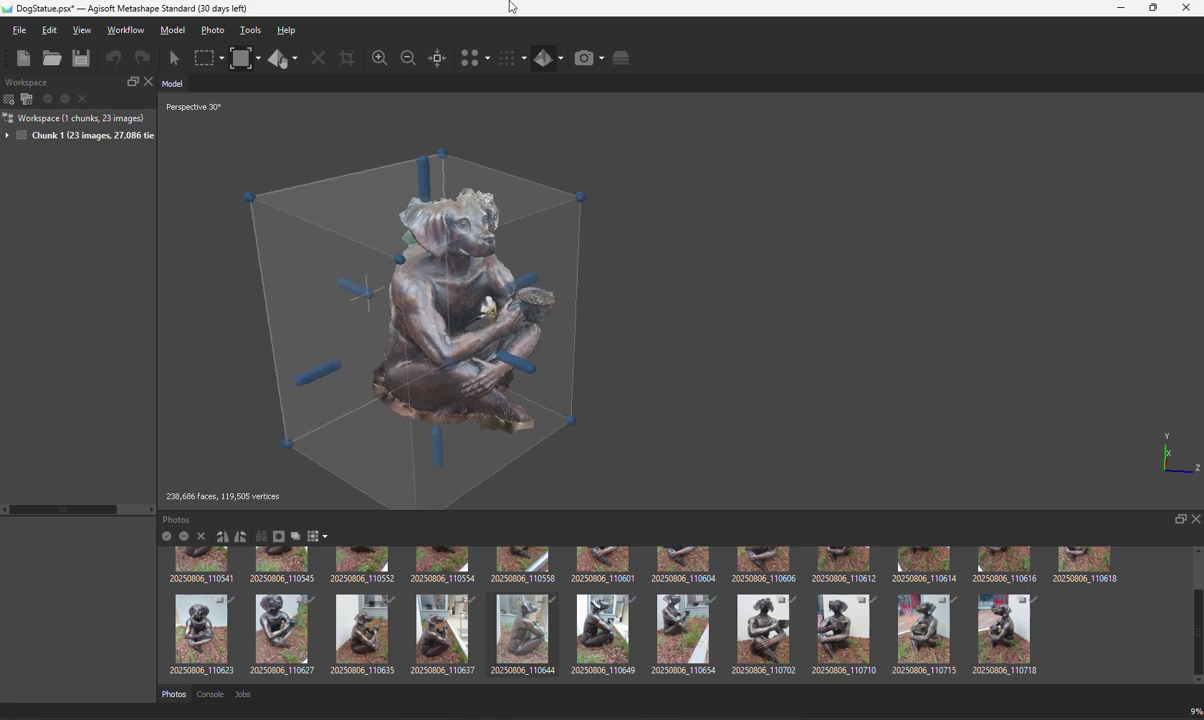
left_click(178, 31)
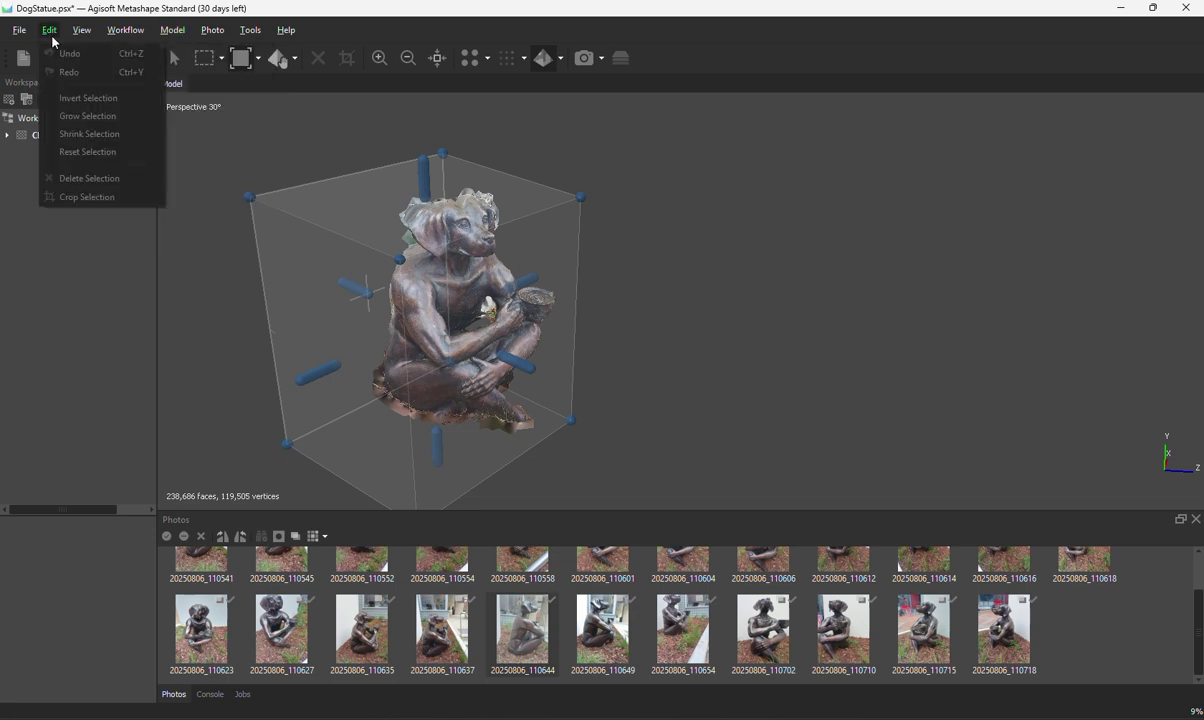
mouse_move(212, 30)
left_click(551, 25)
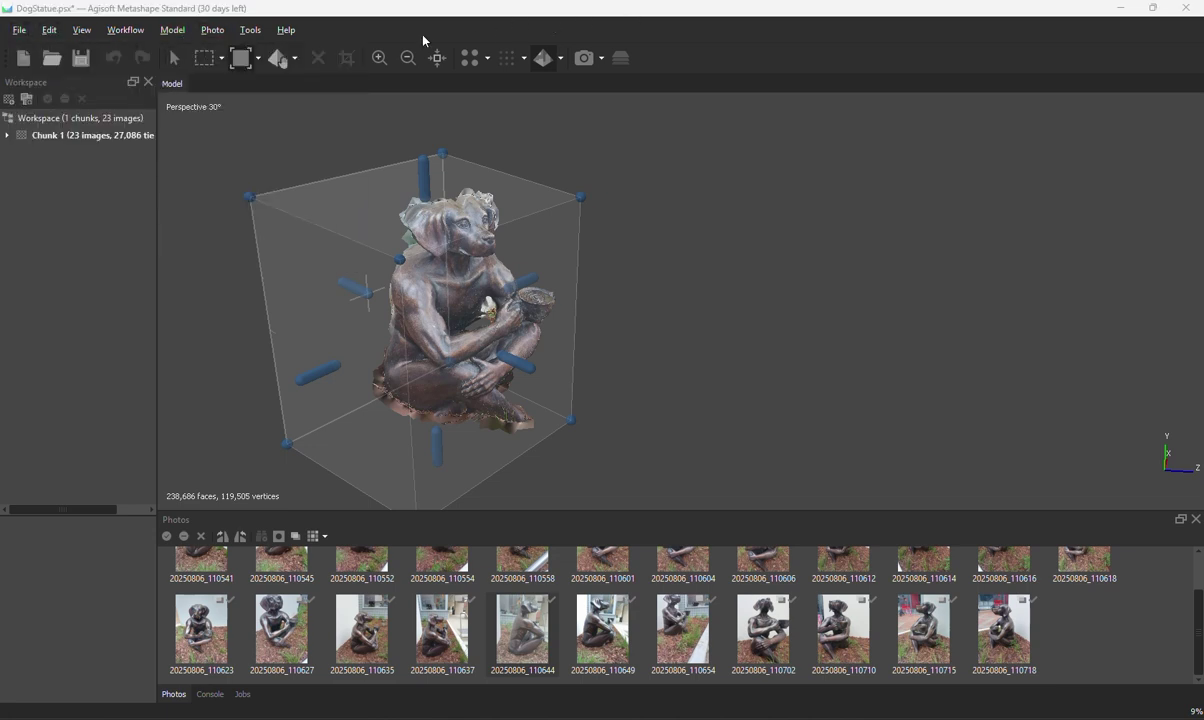
- Export the textured model as a Wavefront OBJ named Dog Statue, with vertex colors, vertex normals and a JPEG texture
left_click(19, 30)
mouse_move(48, 152)
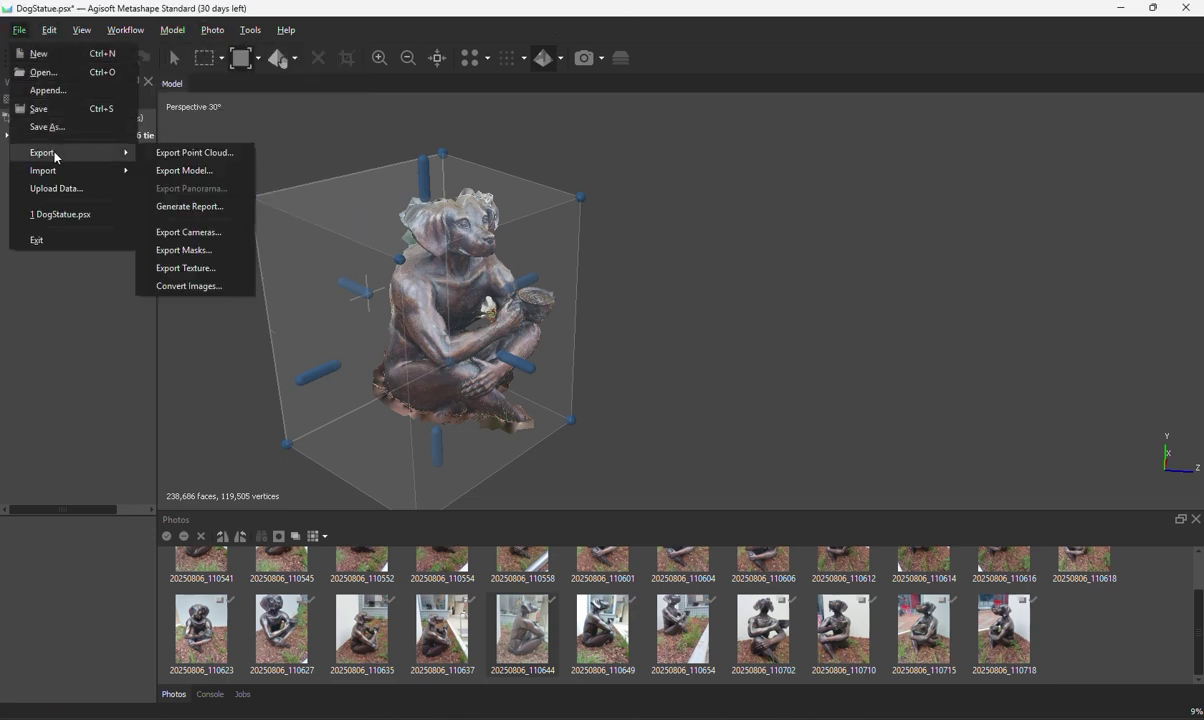
left_click(204, 172)
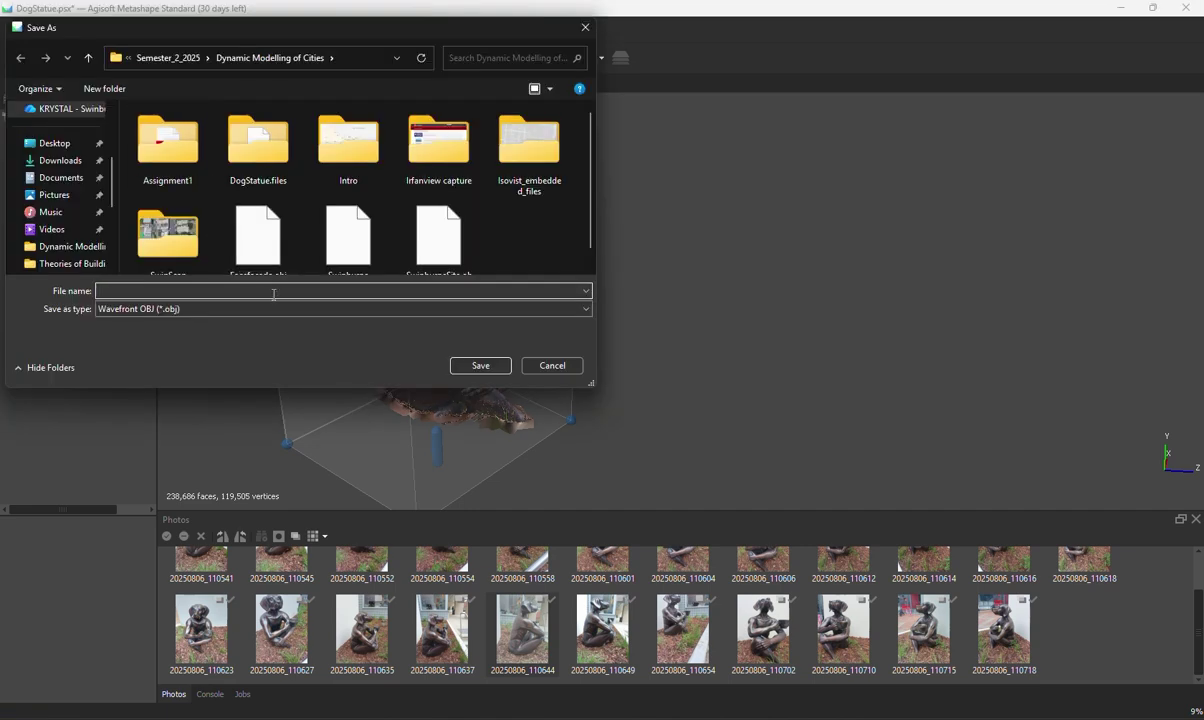
type("Dog")
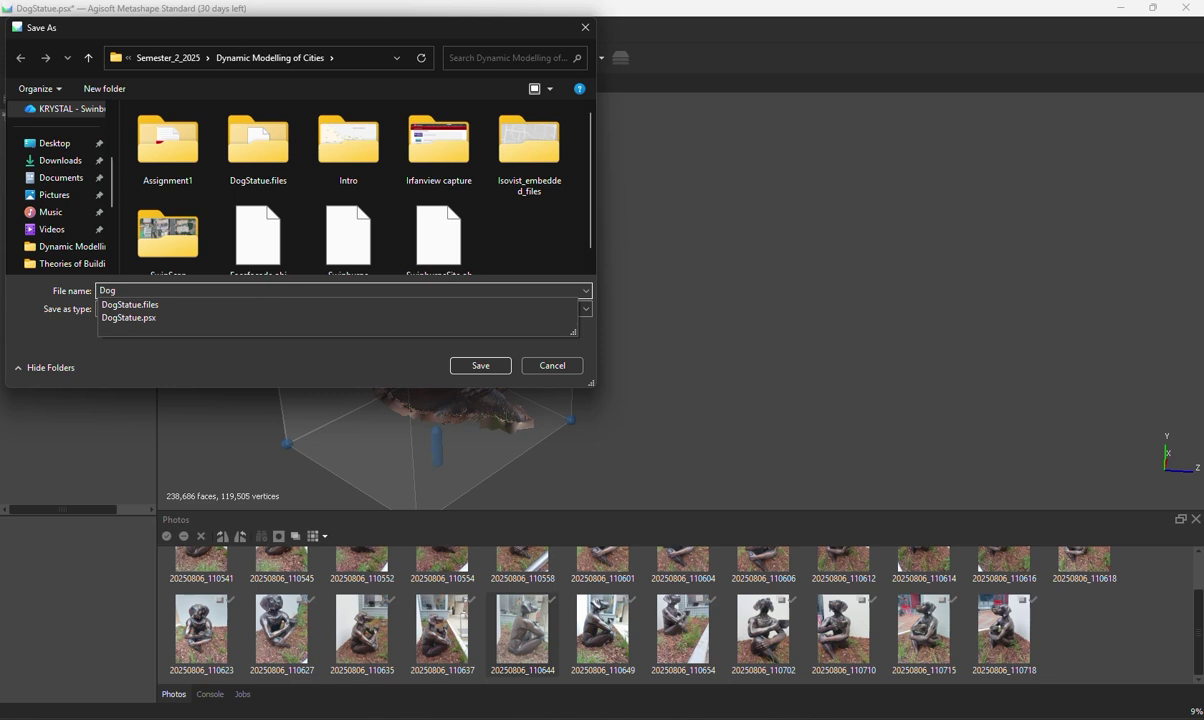
left_click(268, 291)
type("S")
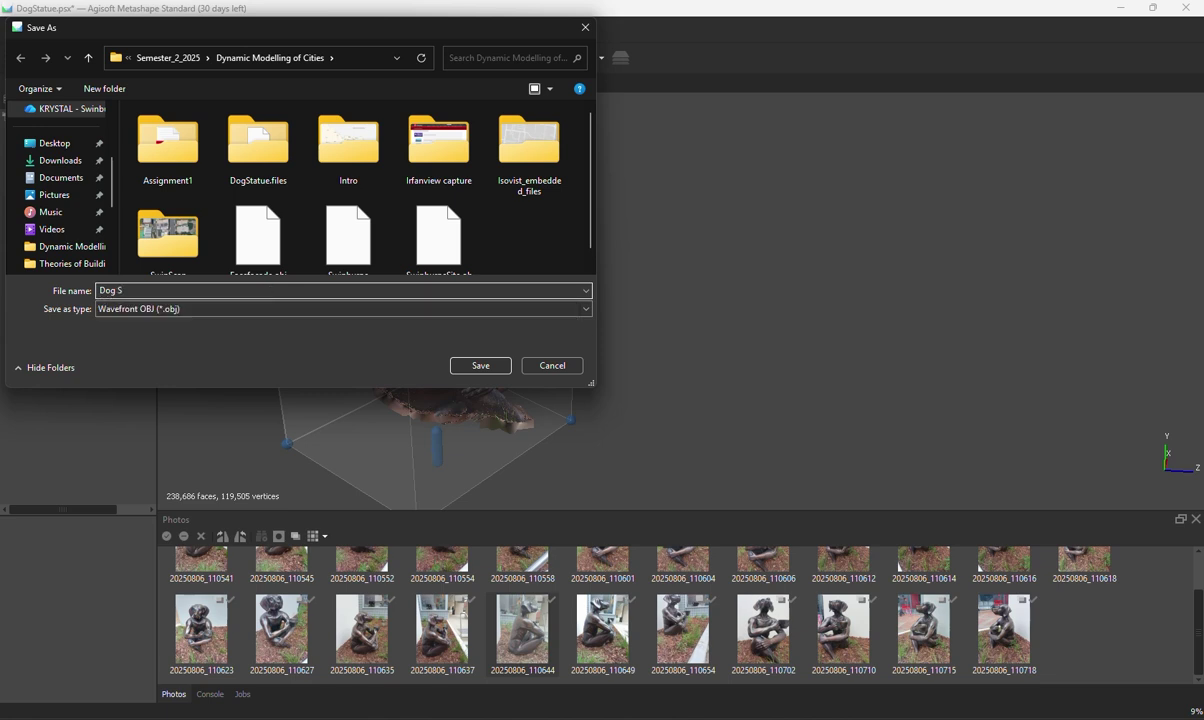
type("tatue")
left_click(502, 366)
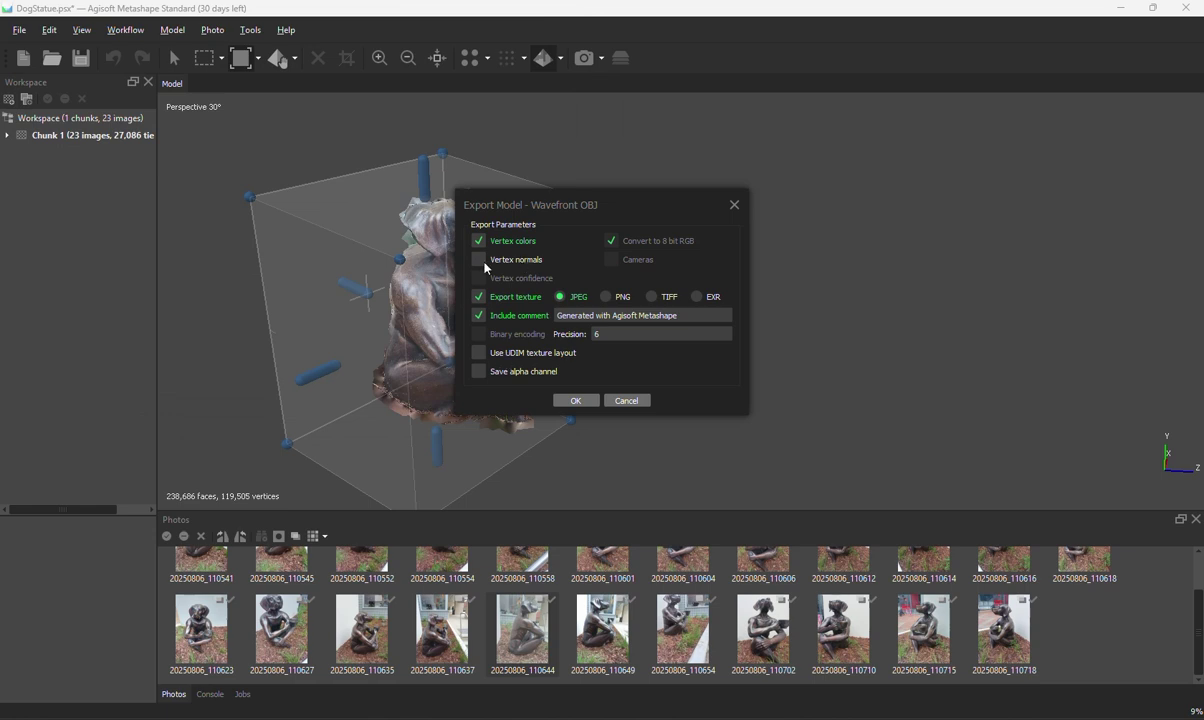
left_click(520, 261)
left_click(574, 401)
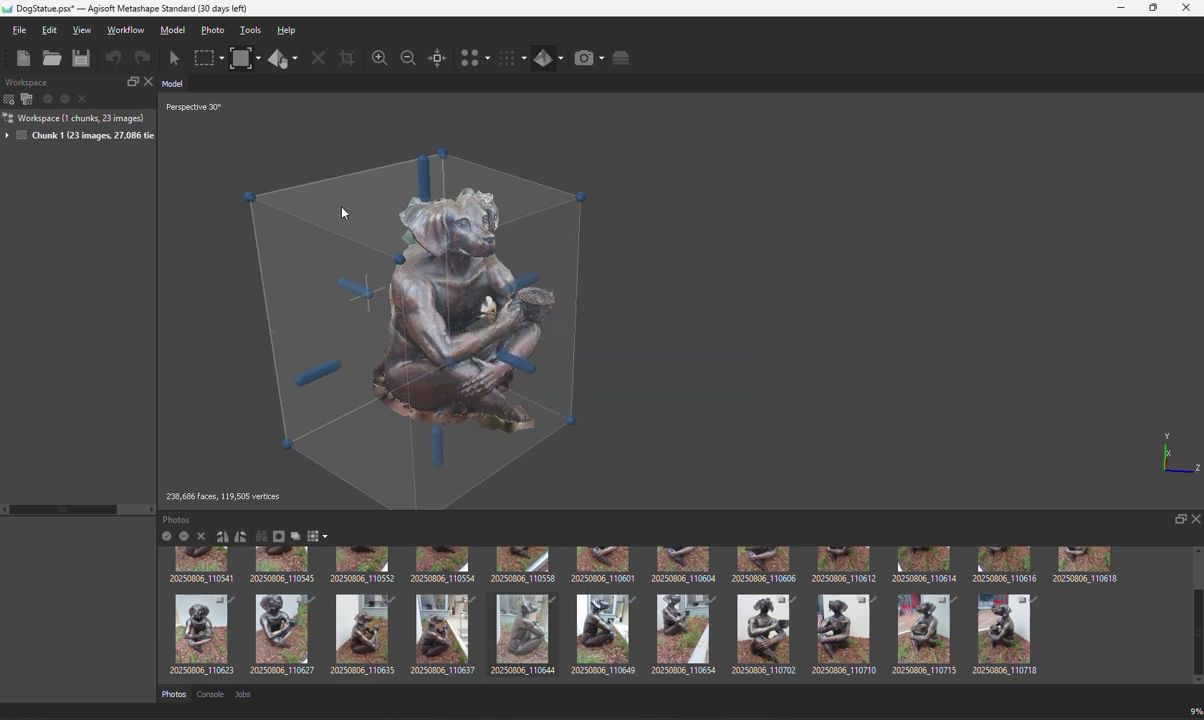
left_click_drag(380, 340, 356, 322)
left_click_drag(624, 304, 470, 240)
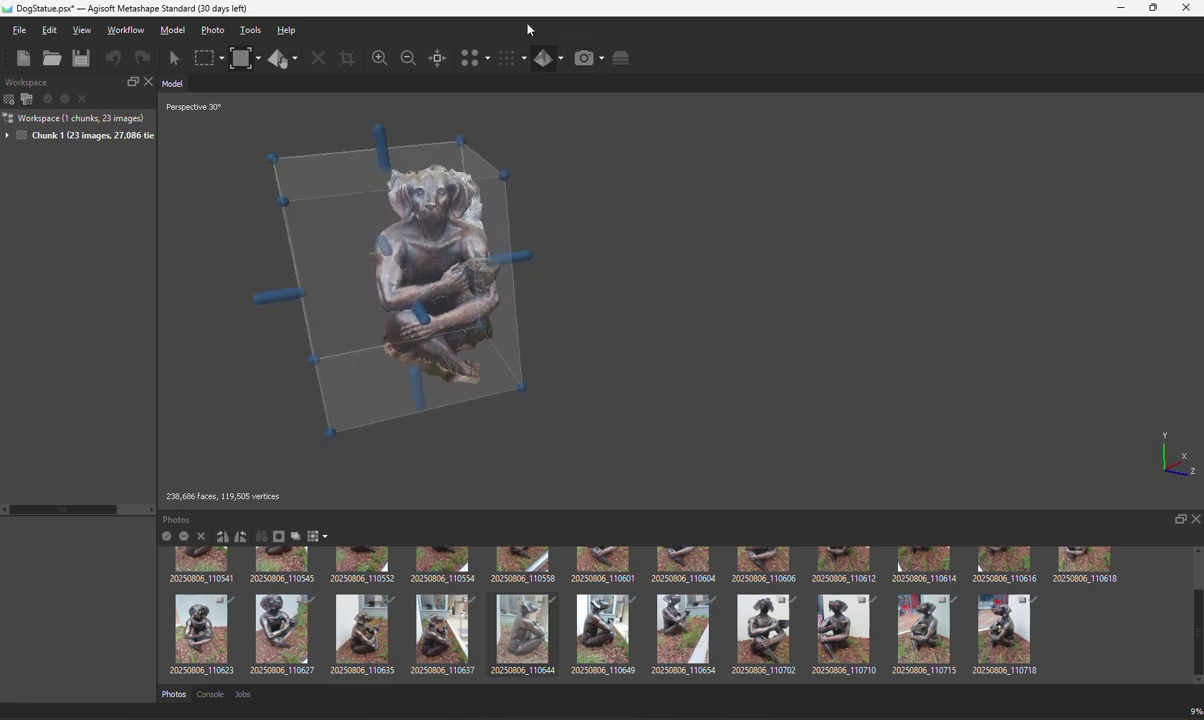